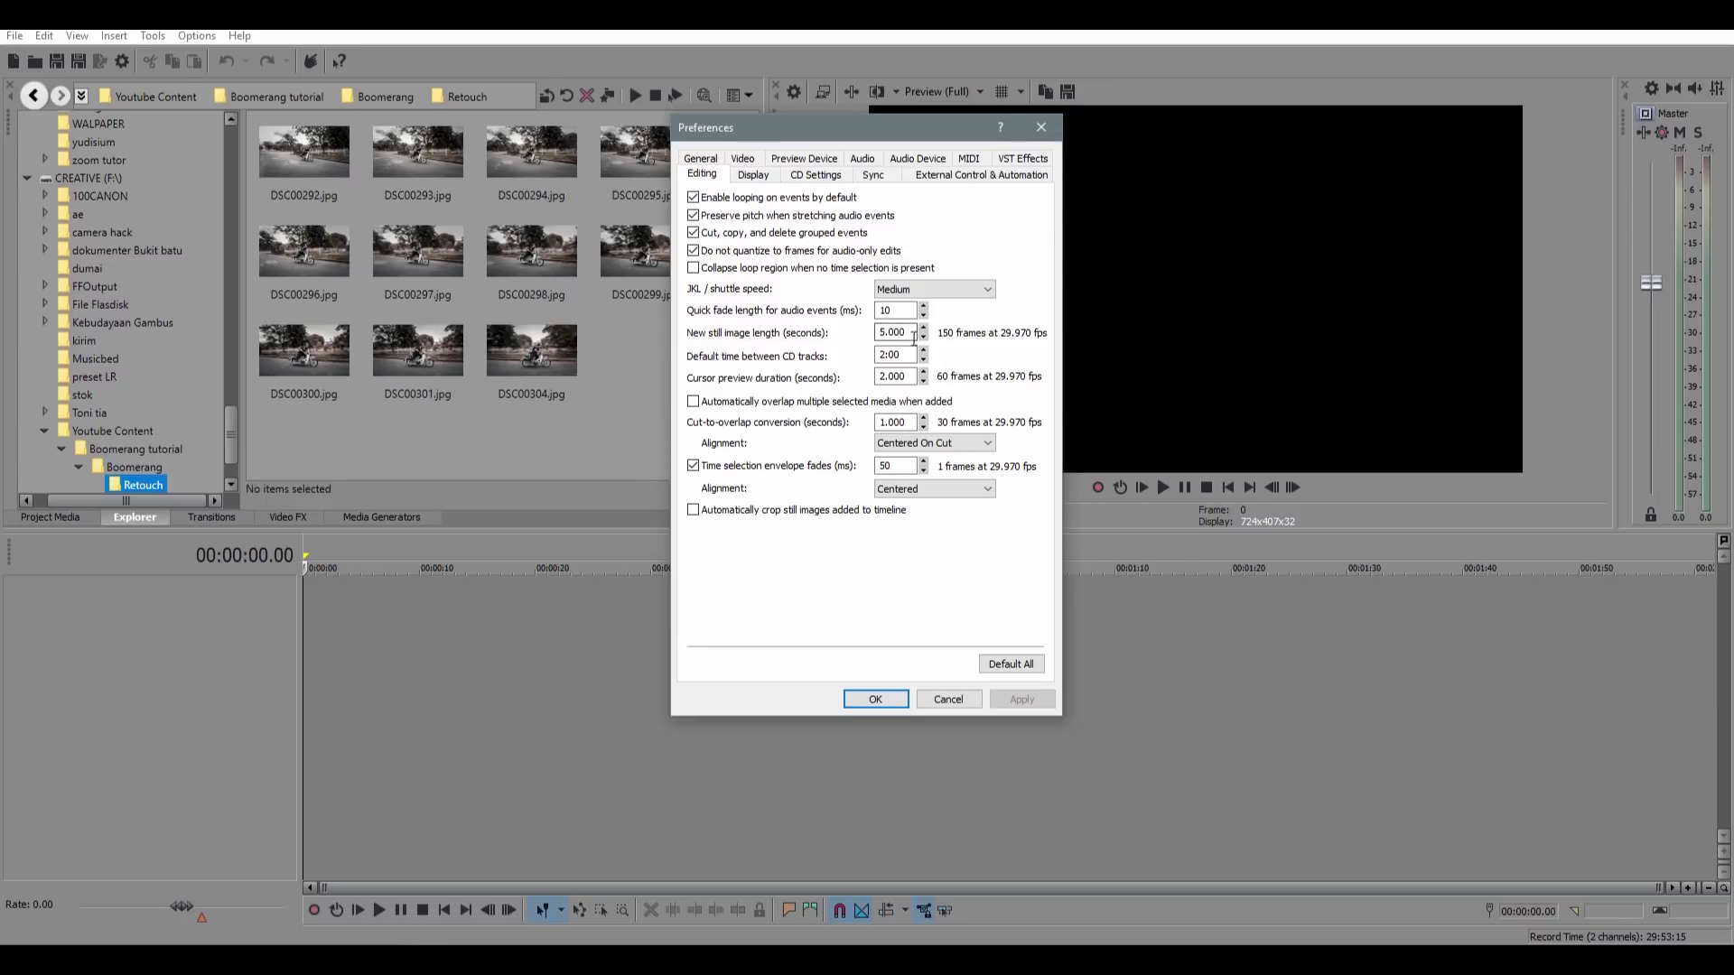
Set the new still image length to 0.080 seconds in the editing preferences and apply the change.
drag(912, 332, 769, 343)
text(0.0)
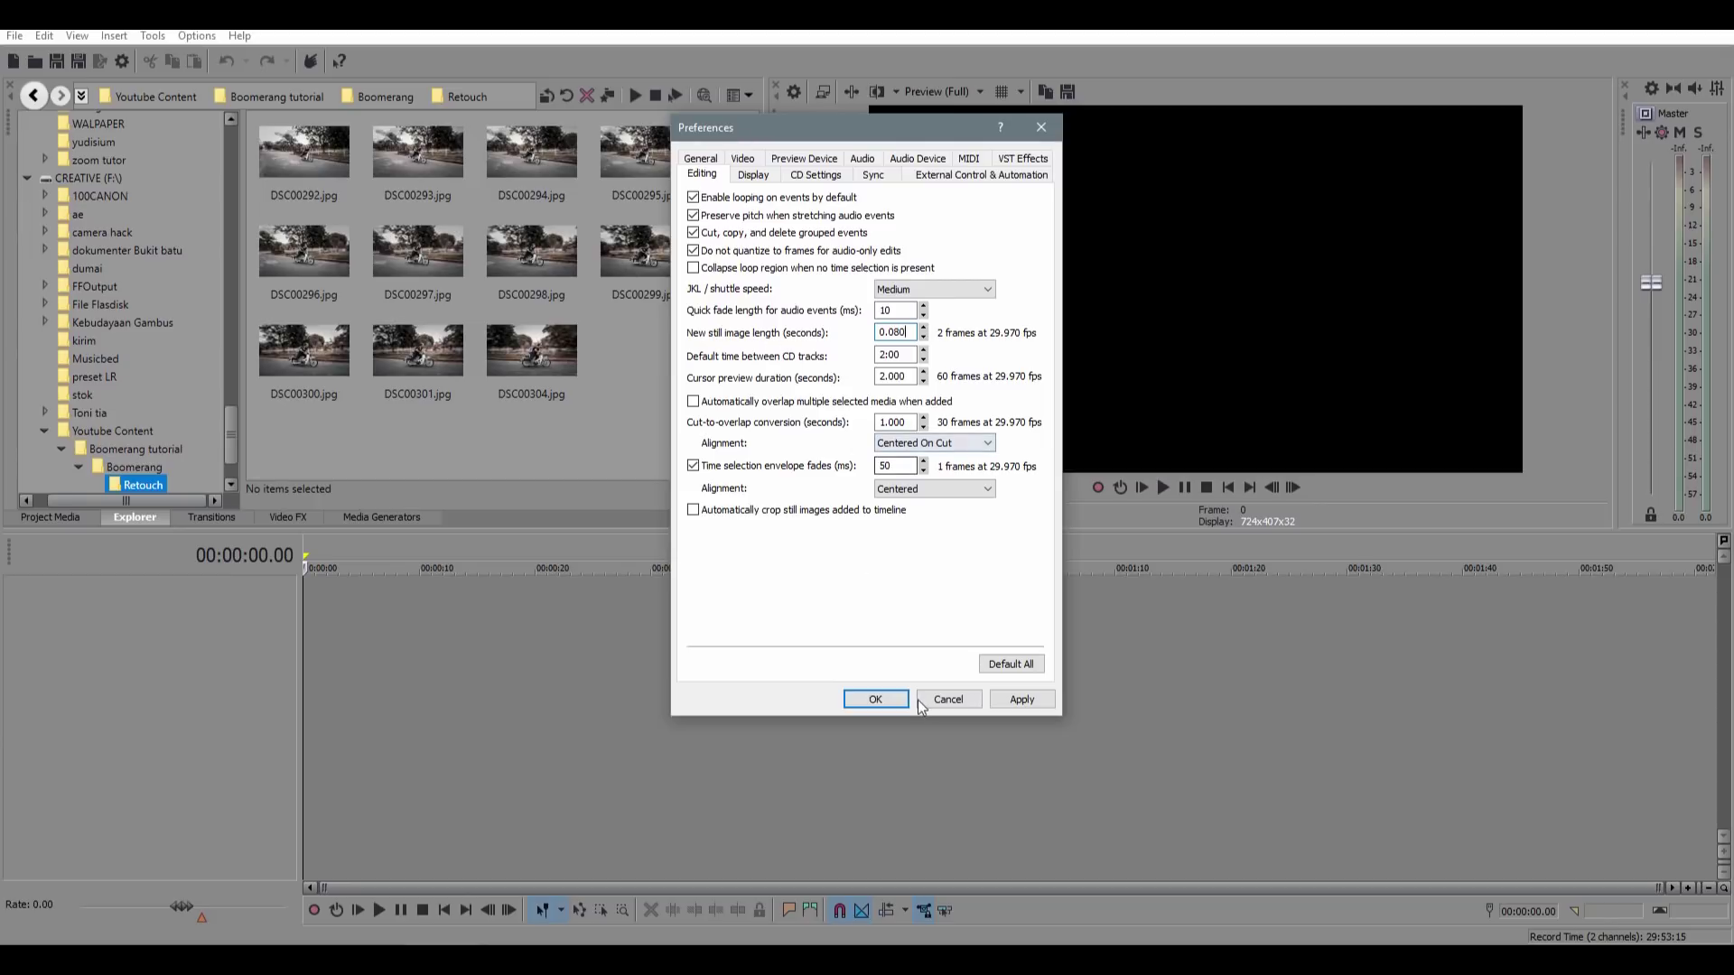
click(1021, 699)
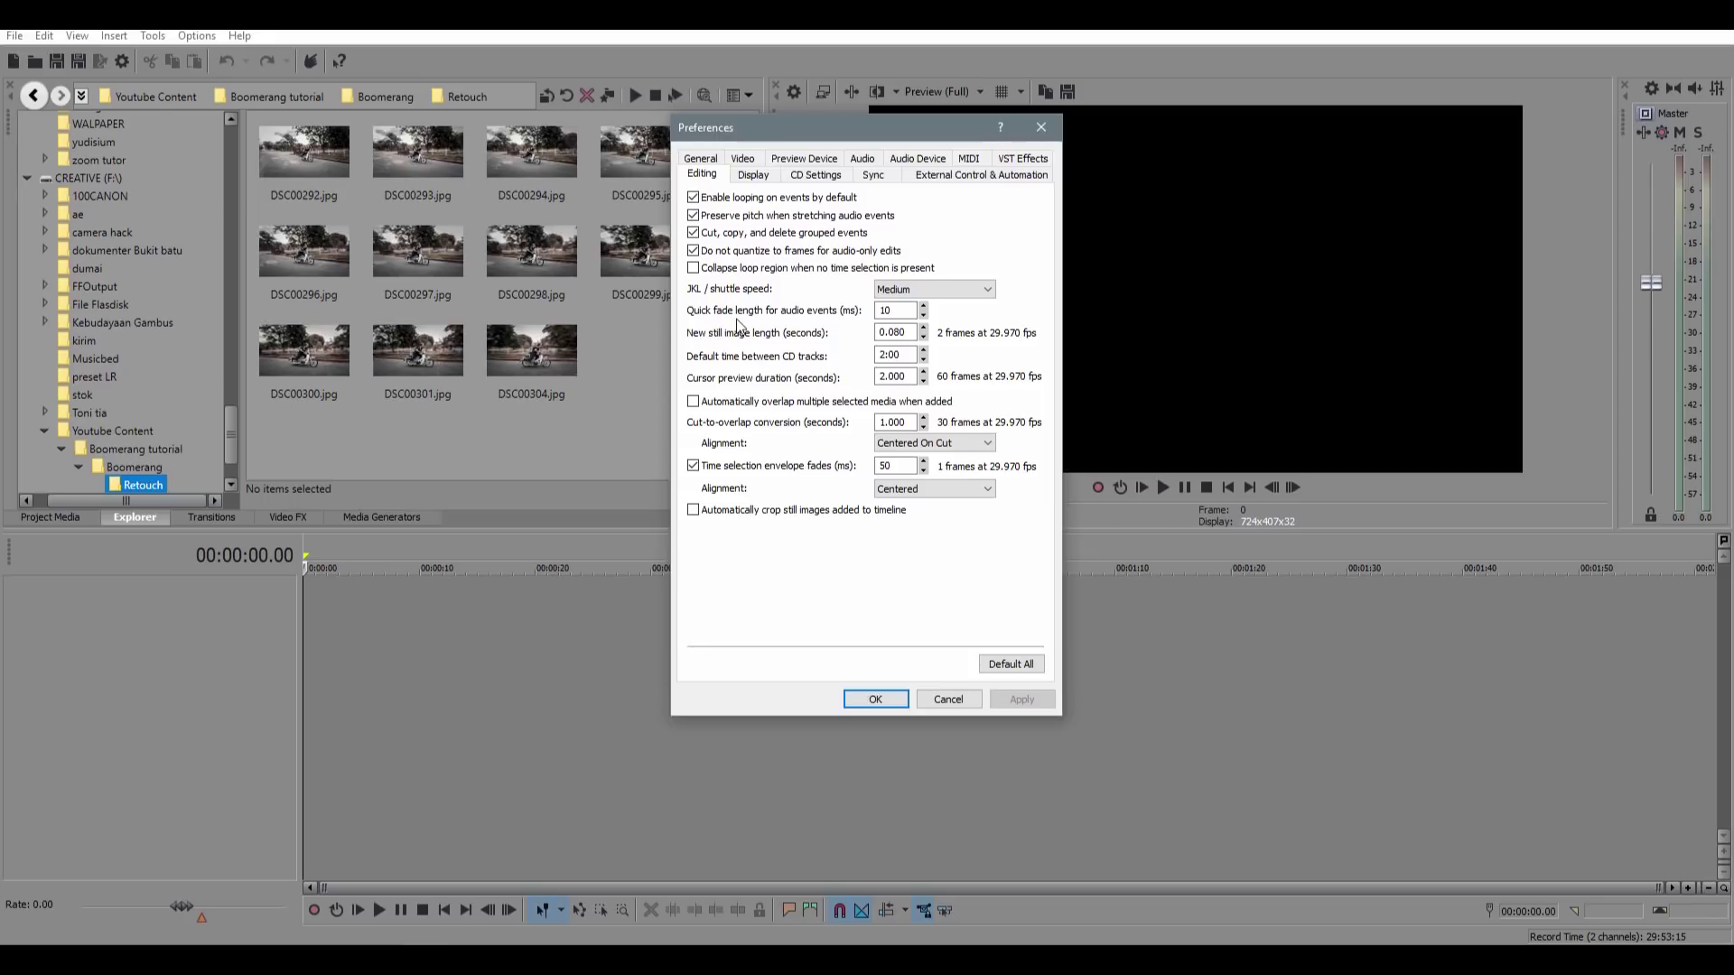
drag(749, 135, 809, 132)
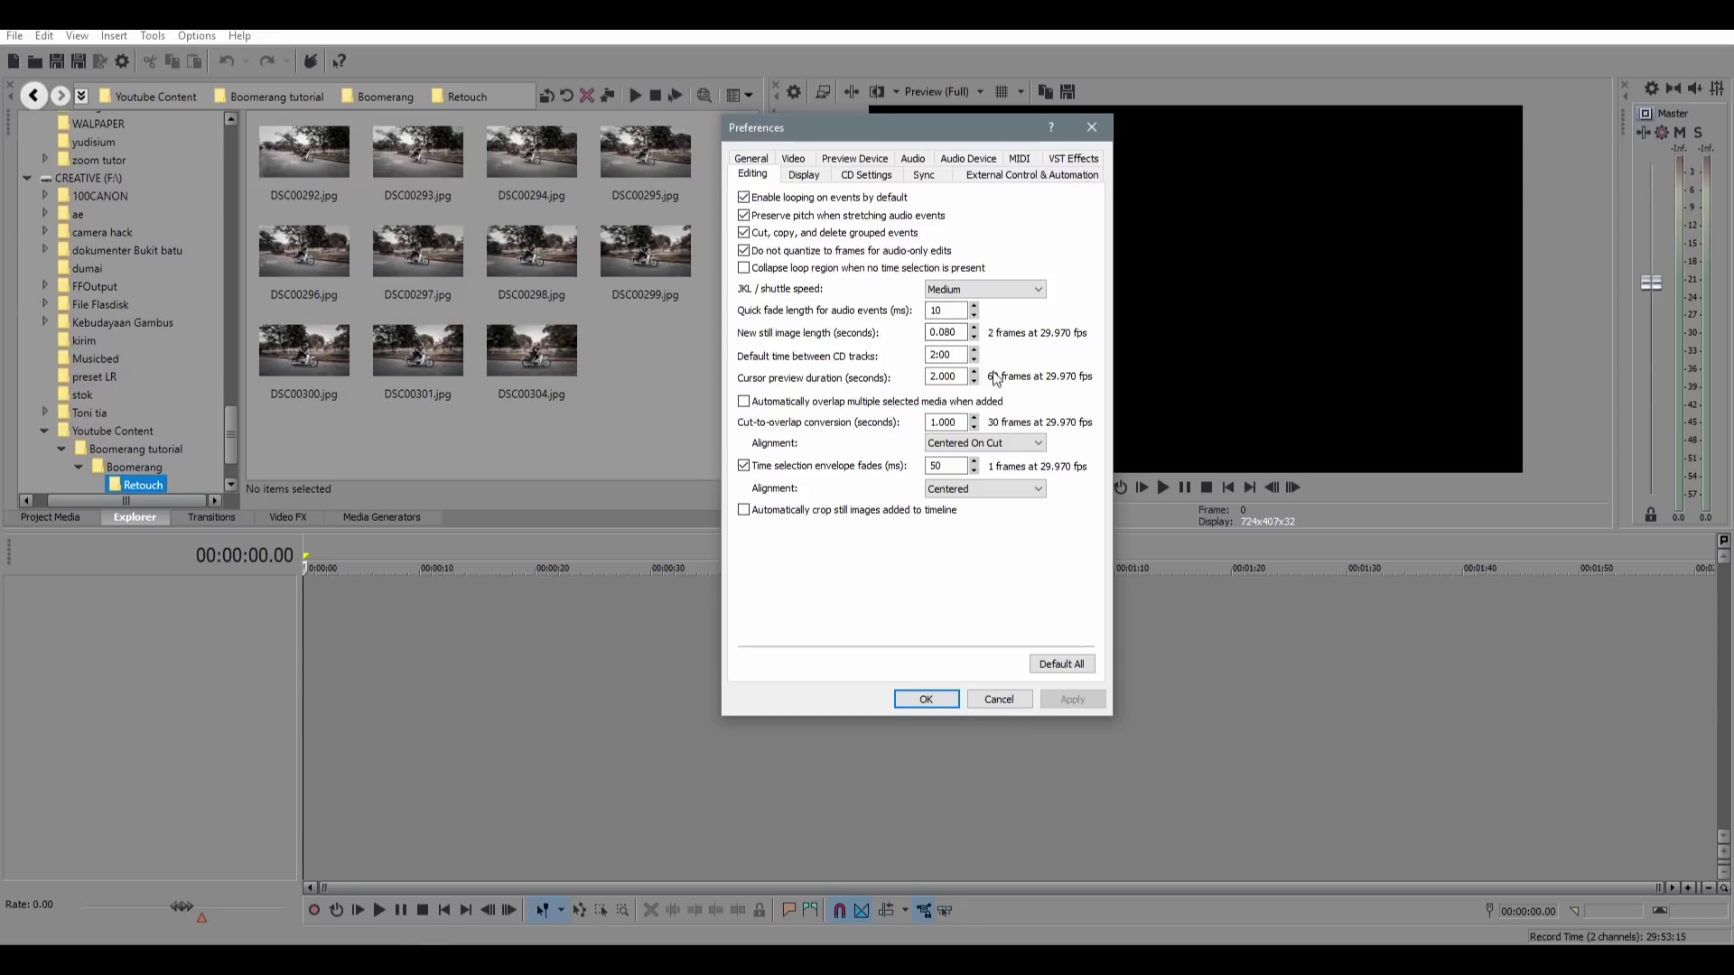
drag(792, 126, 771, 149)
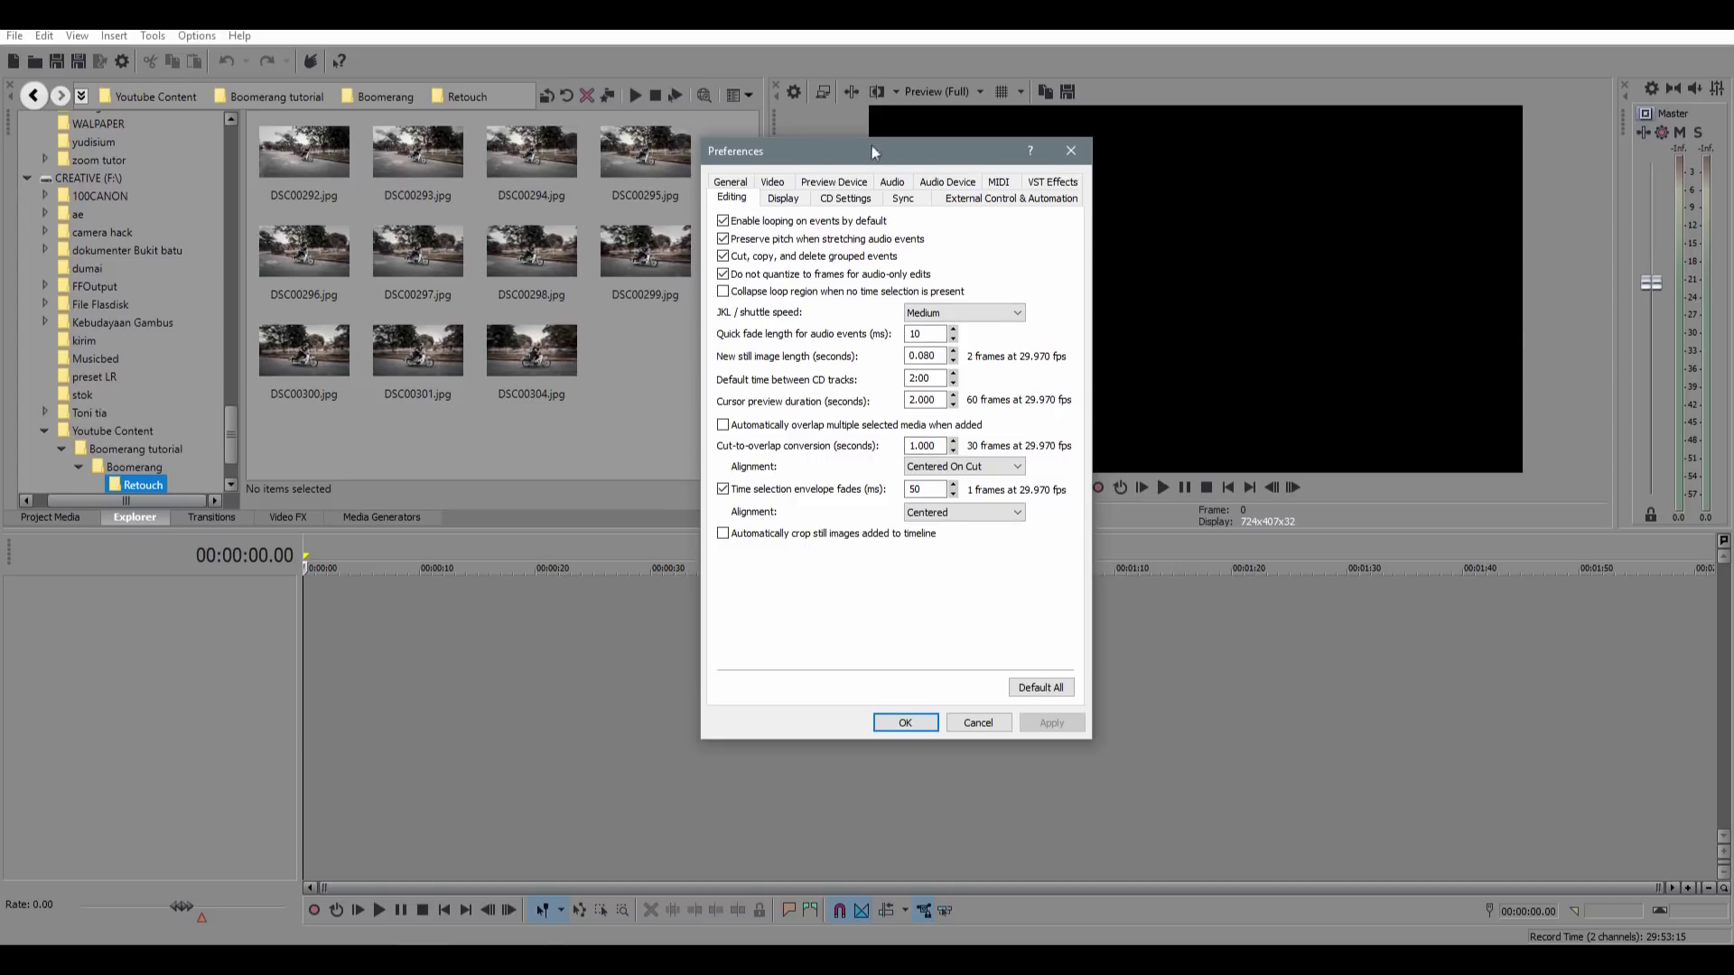
drag(874, 151, 856, 155)
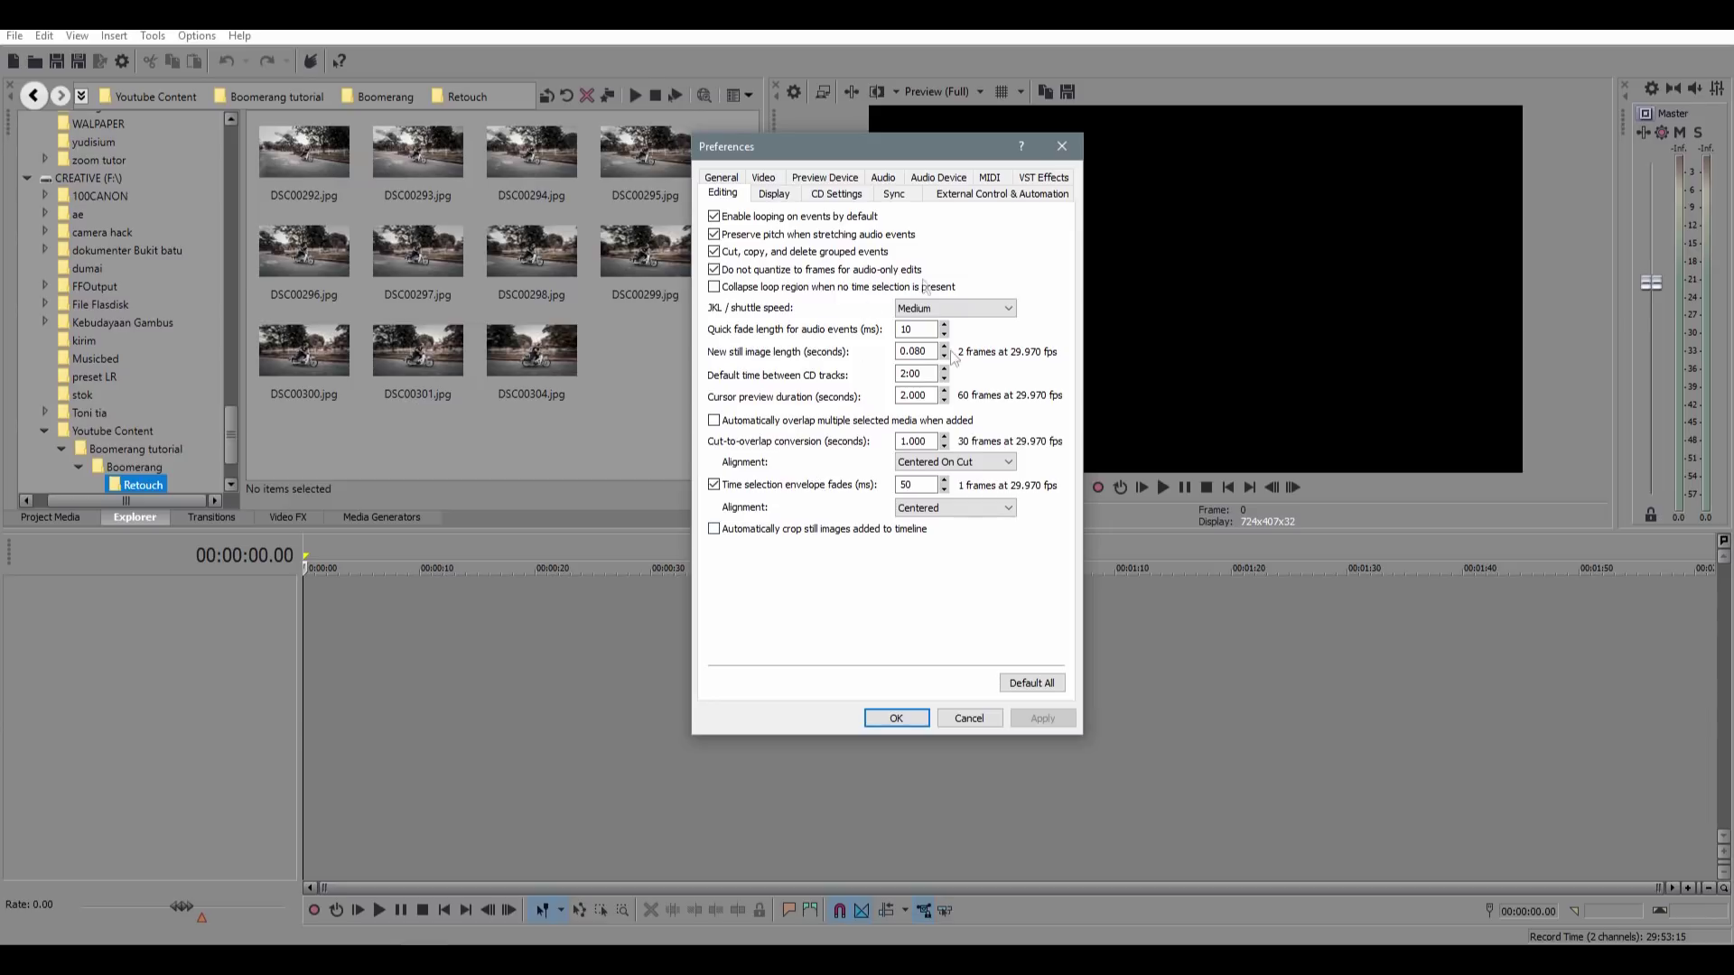
click(896, 719)
Place all photos from DSC00292.jpg to DSC00304.jpg at the start of the timeline and play the sequence.
click(313, 150)
shift+click(540, 366)
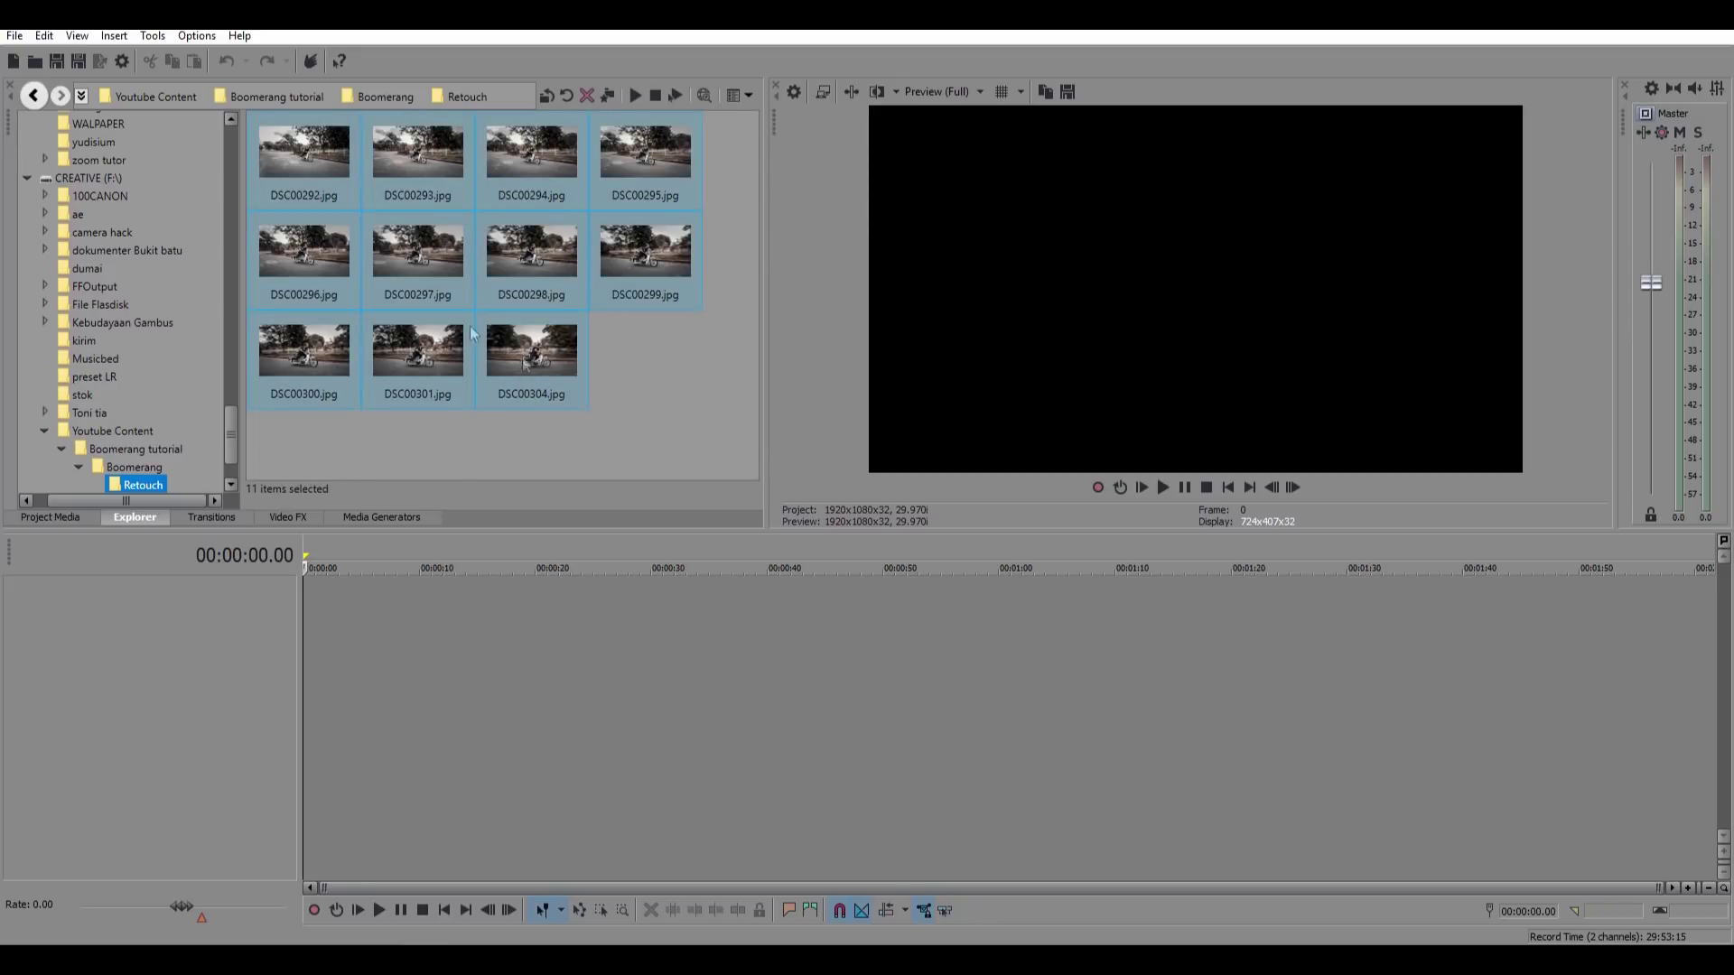
drag(312, 158, 404, 831)
drag(368, 582, 305, 550)
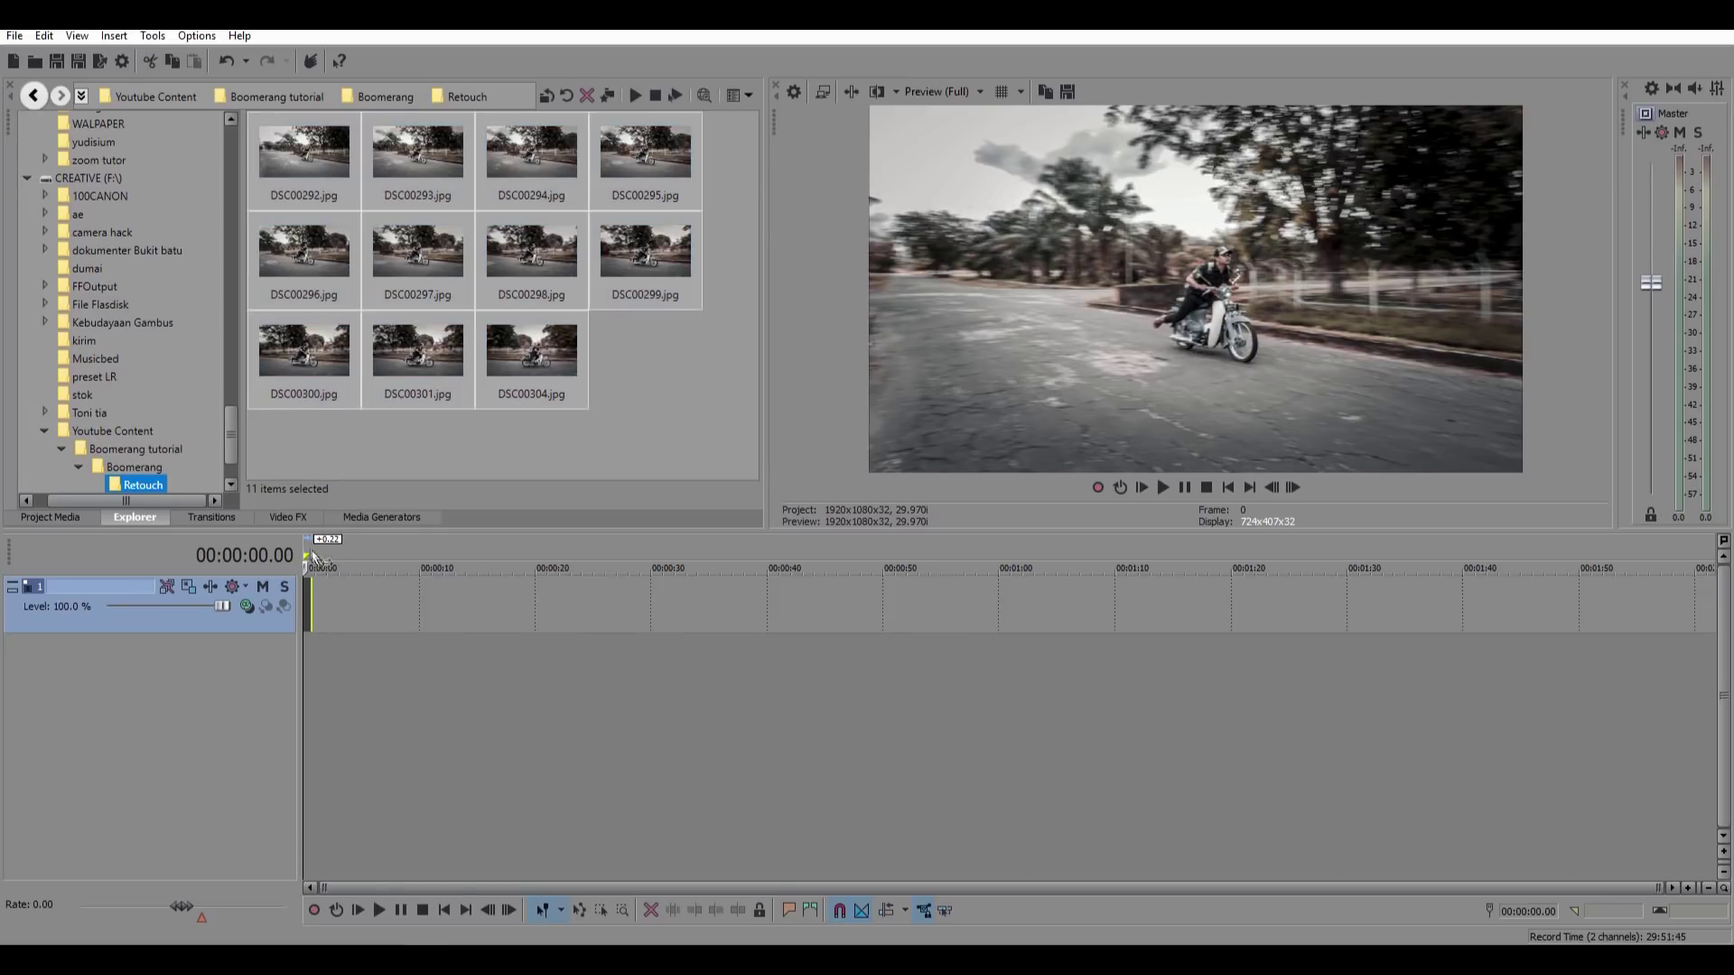
scroll(352, 560, down, 3)
key(space)
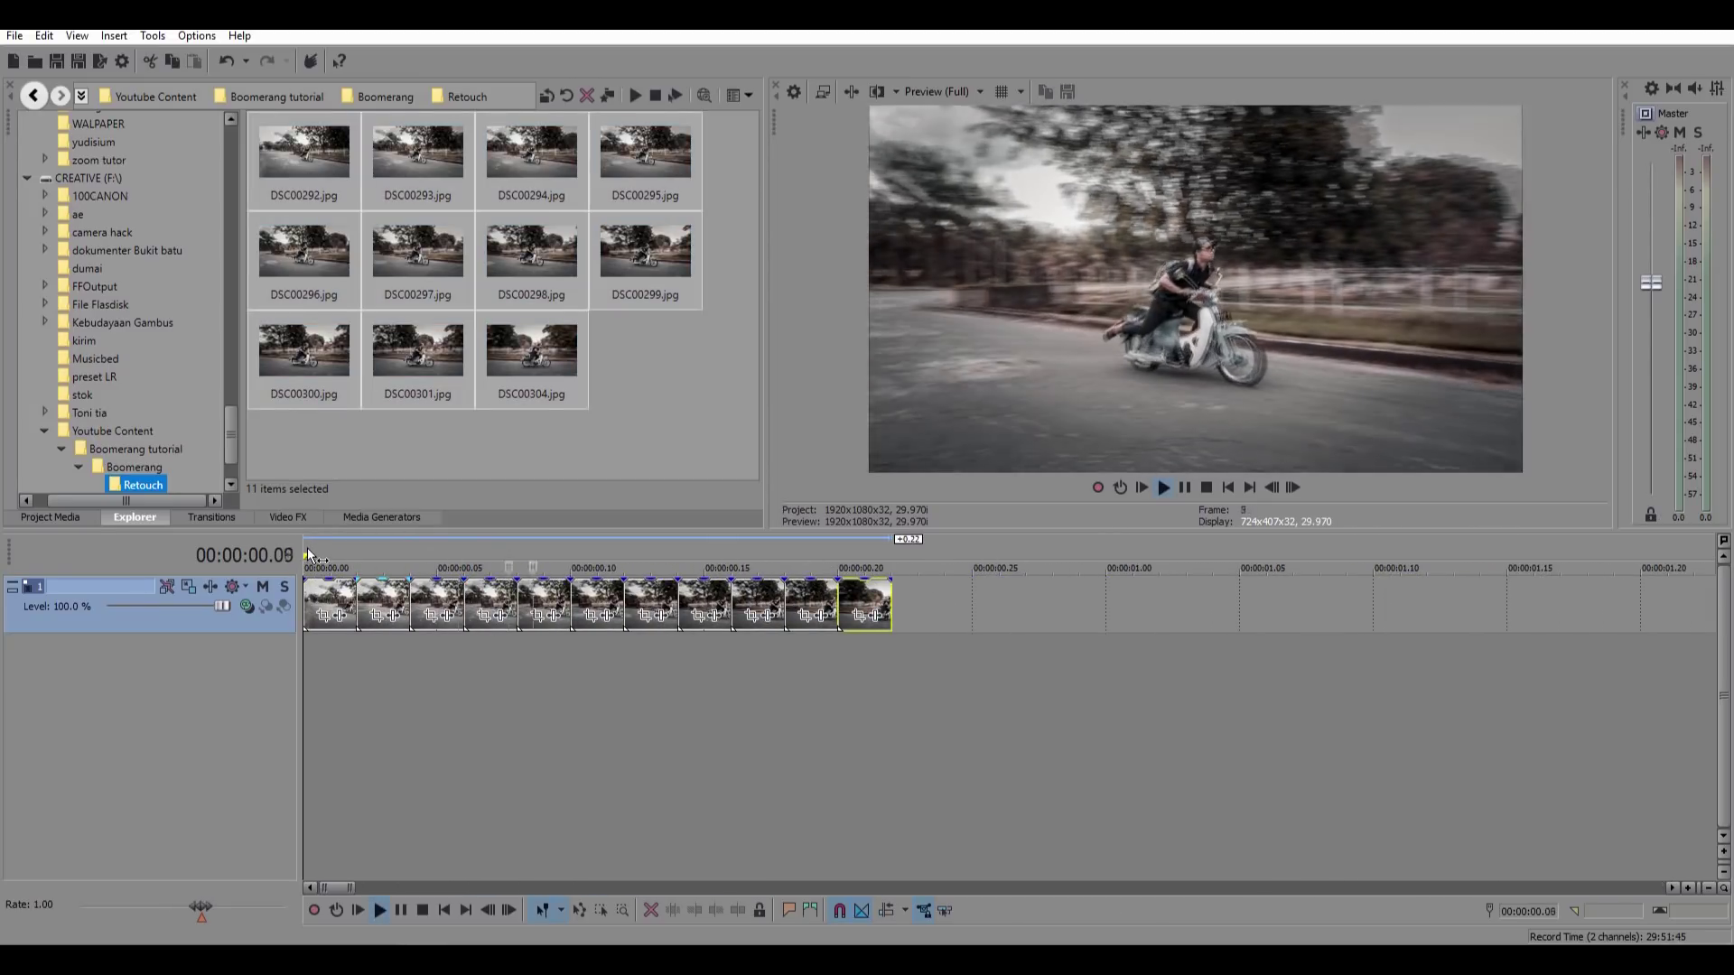
click(377, 564)
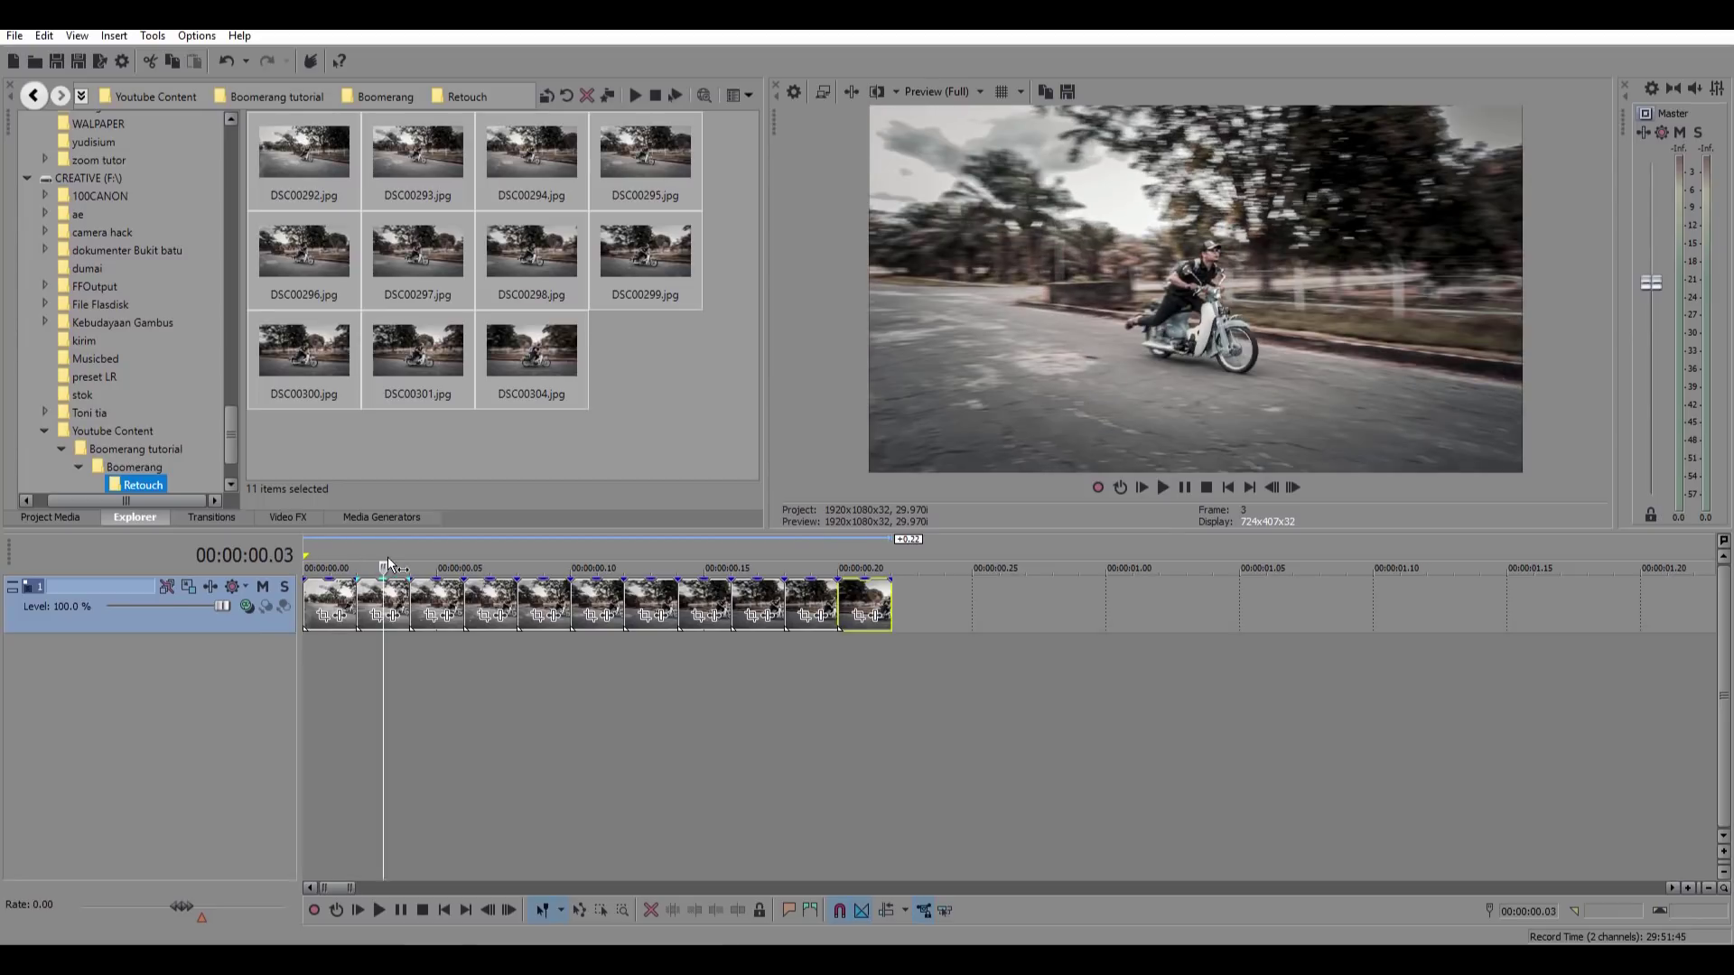
Mark the whole photo sequence as the loop region and choose the MainConcept AVC/AAC Sony Tablet 1080p template for rendering.
double_click(507, 559)
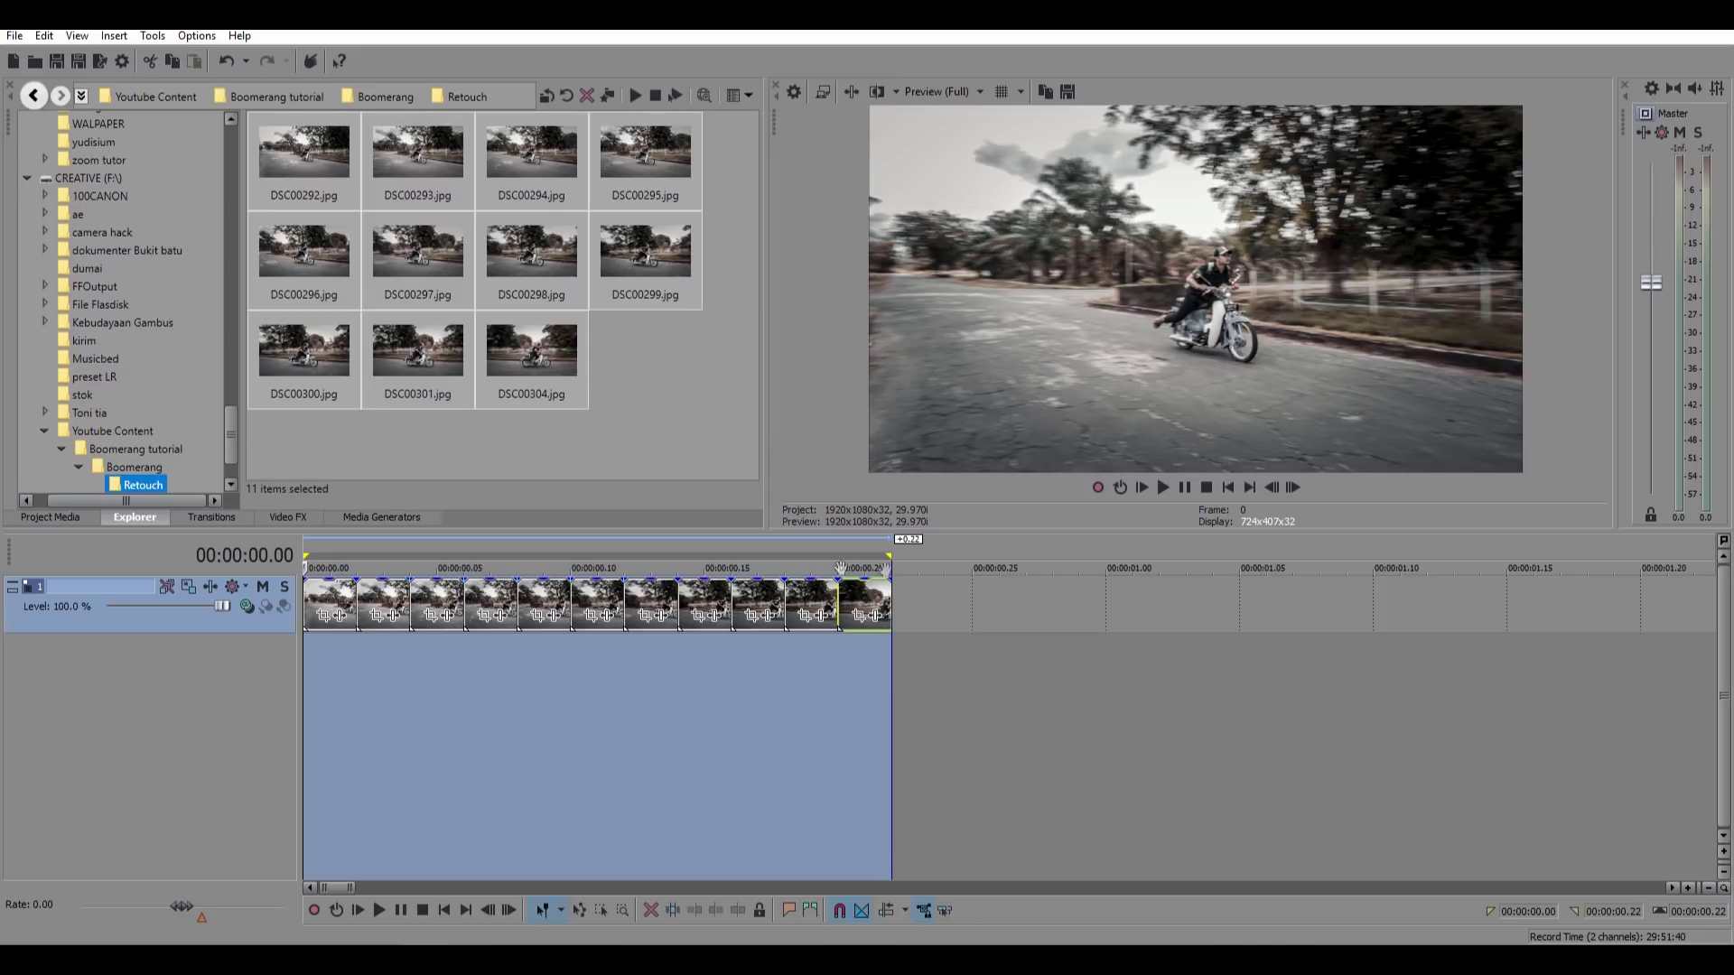
click(16, 38)
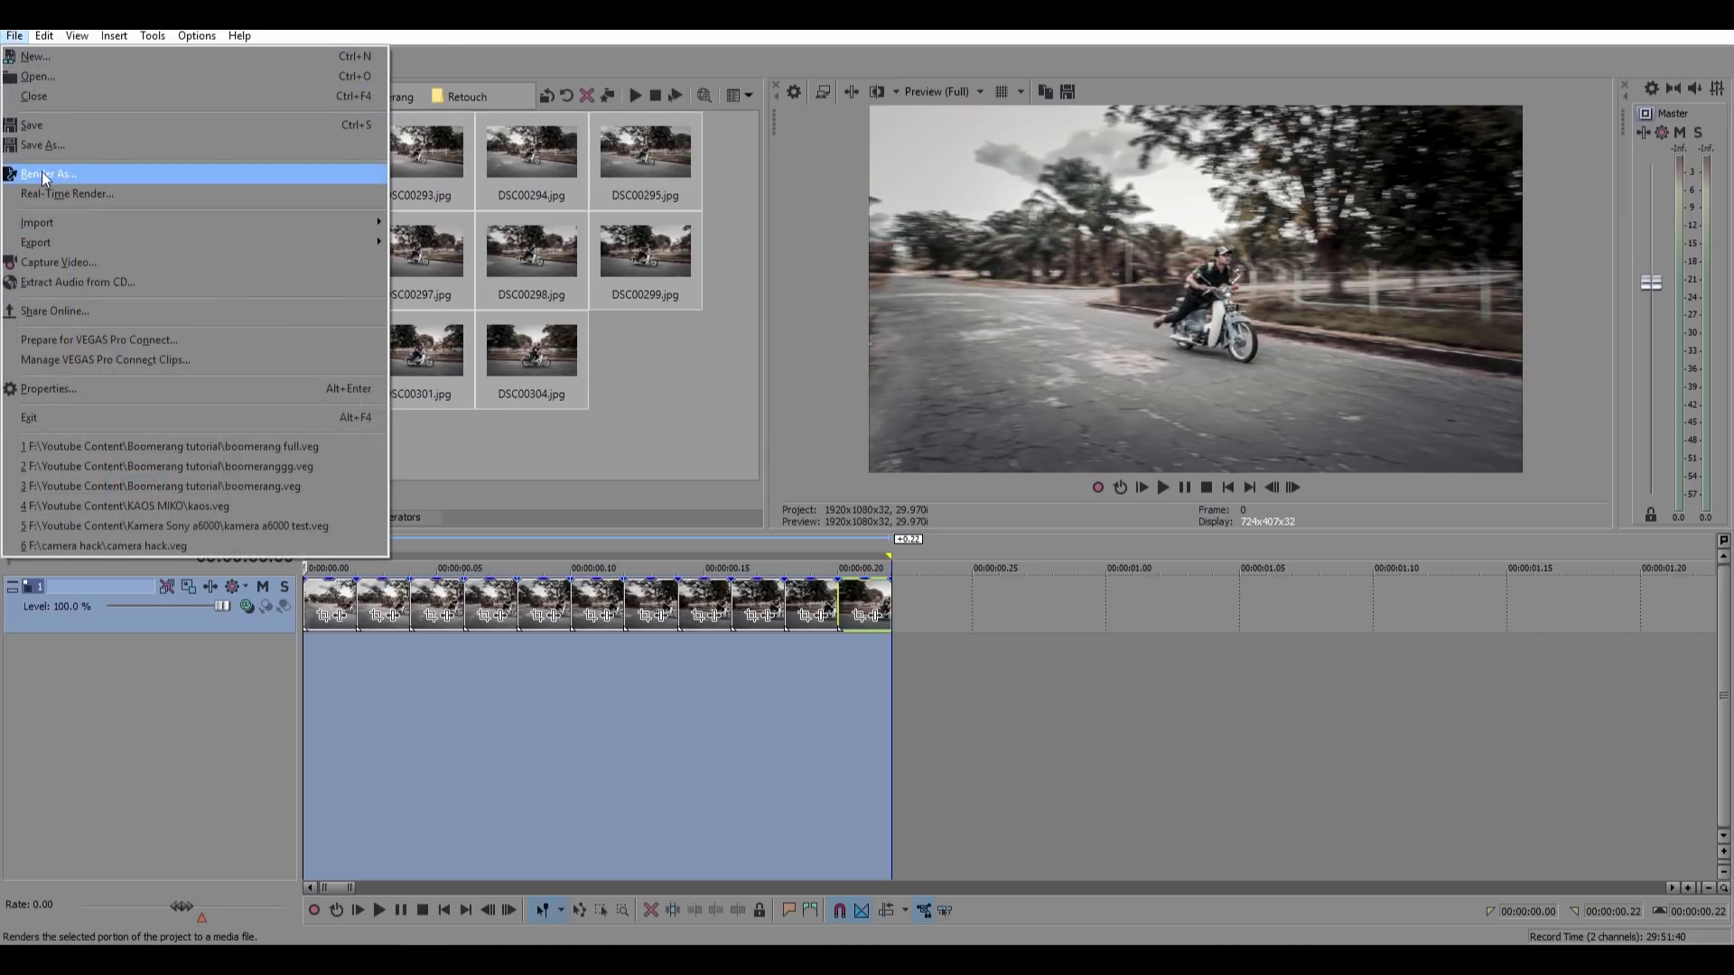
click(47, 178)
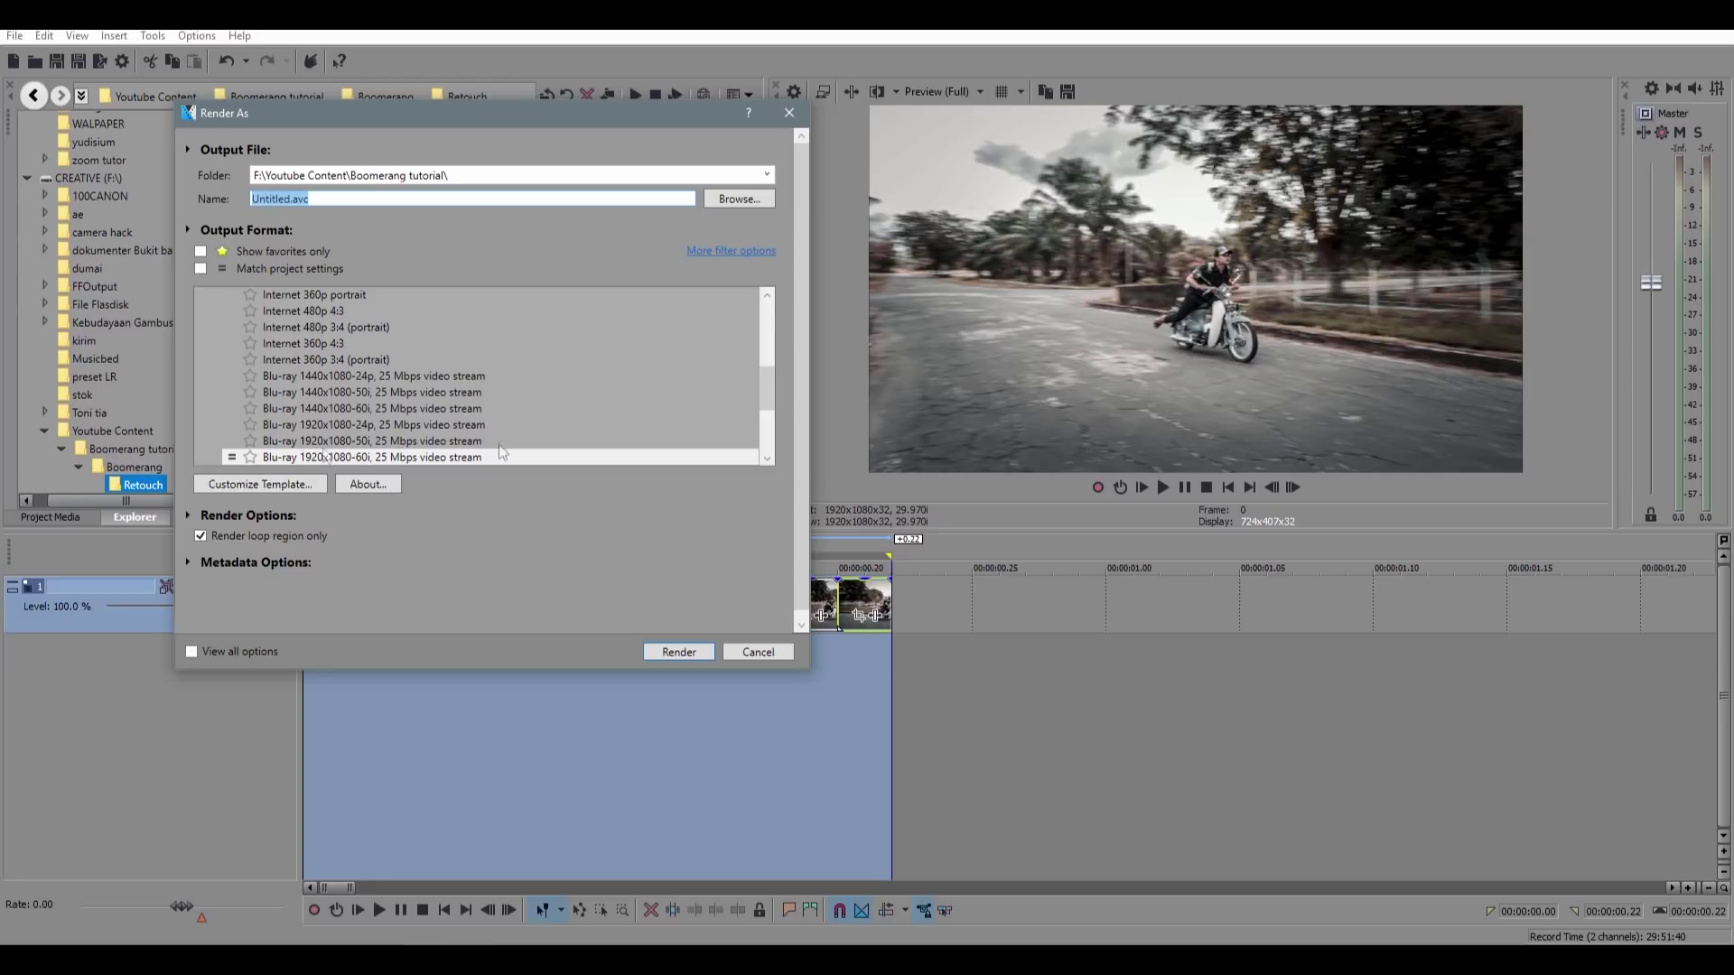
scroll(756, 384, up, 10)
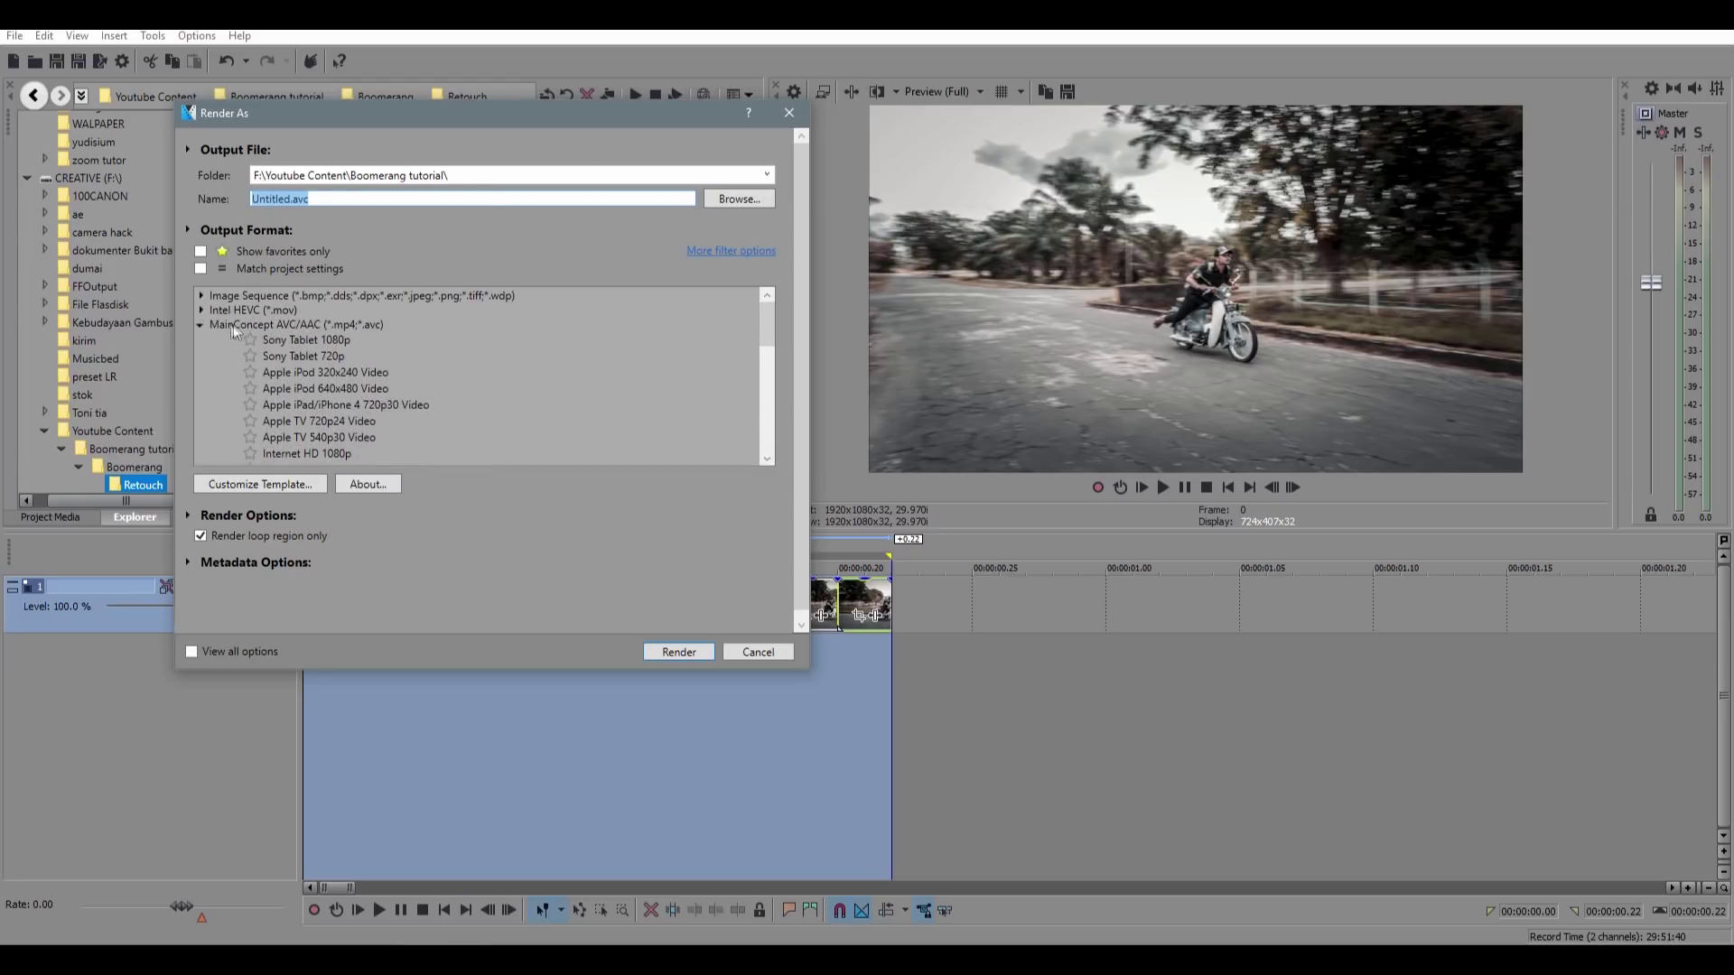
click(198, 326)
click(329, 341)
Render the loop region as "boomerang IG.mp4" and open the folder containing the rendered file.
click(287, 200)
key(shift+Home)
text(boomerang)
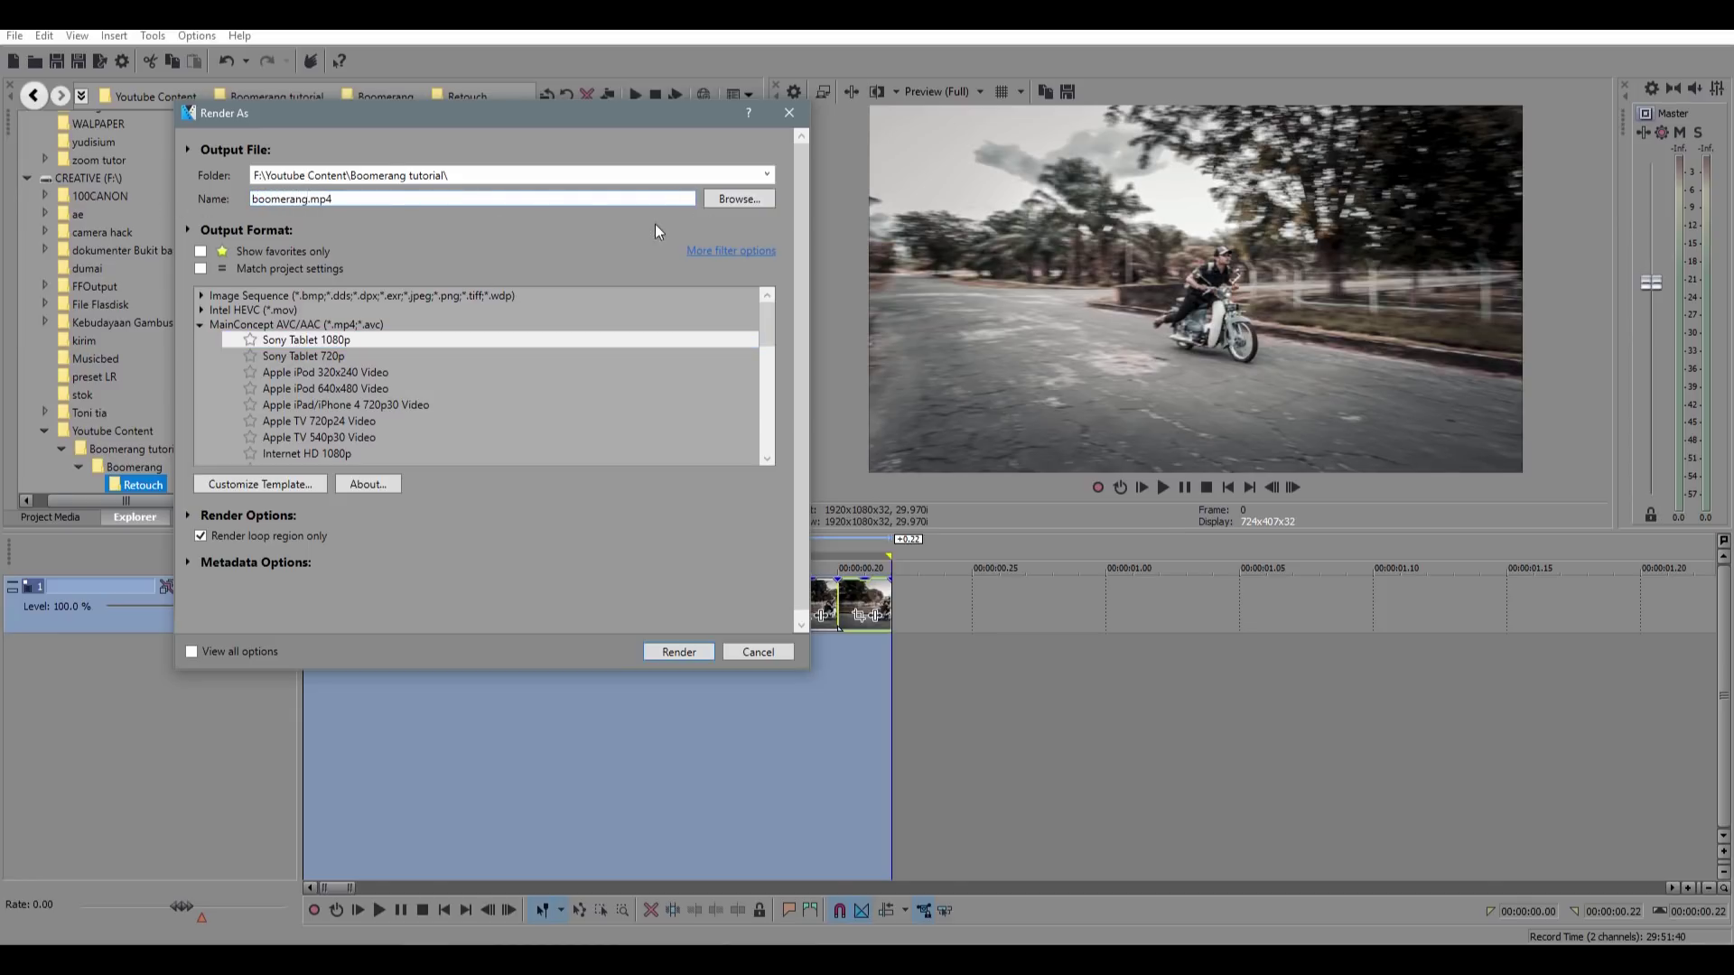
text( IG)
click(677, 653)
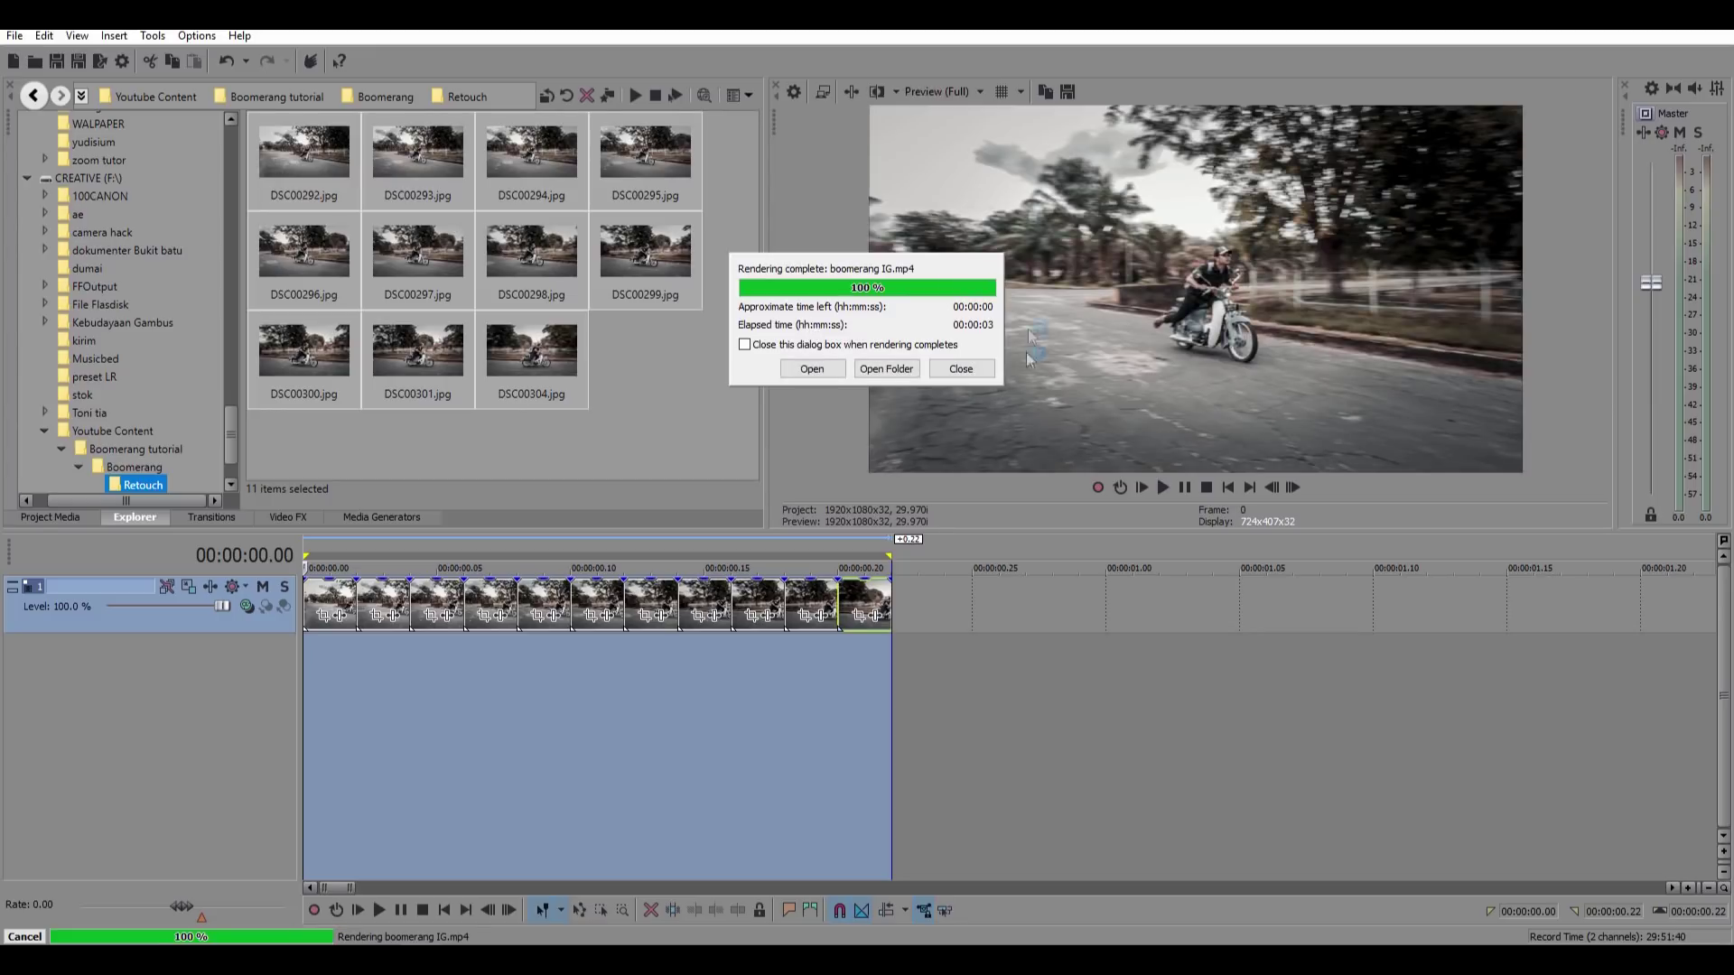
click(886, 370)
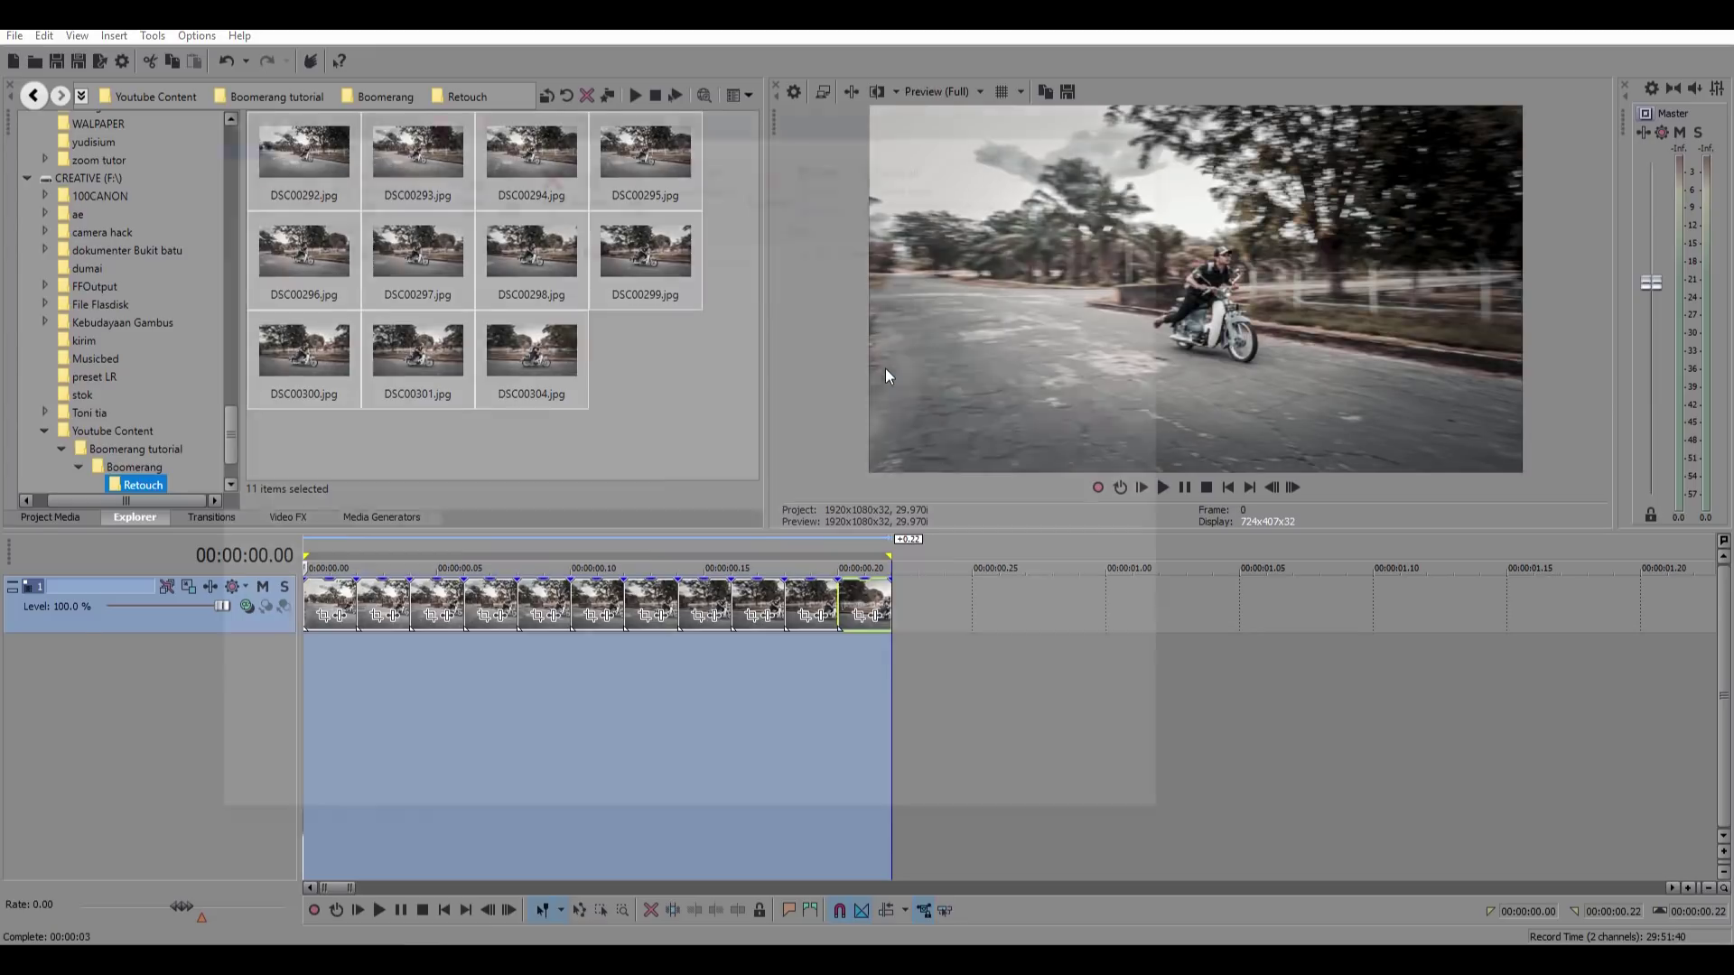
double_click(784, 334)
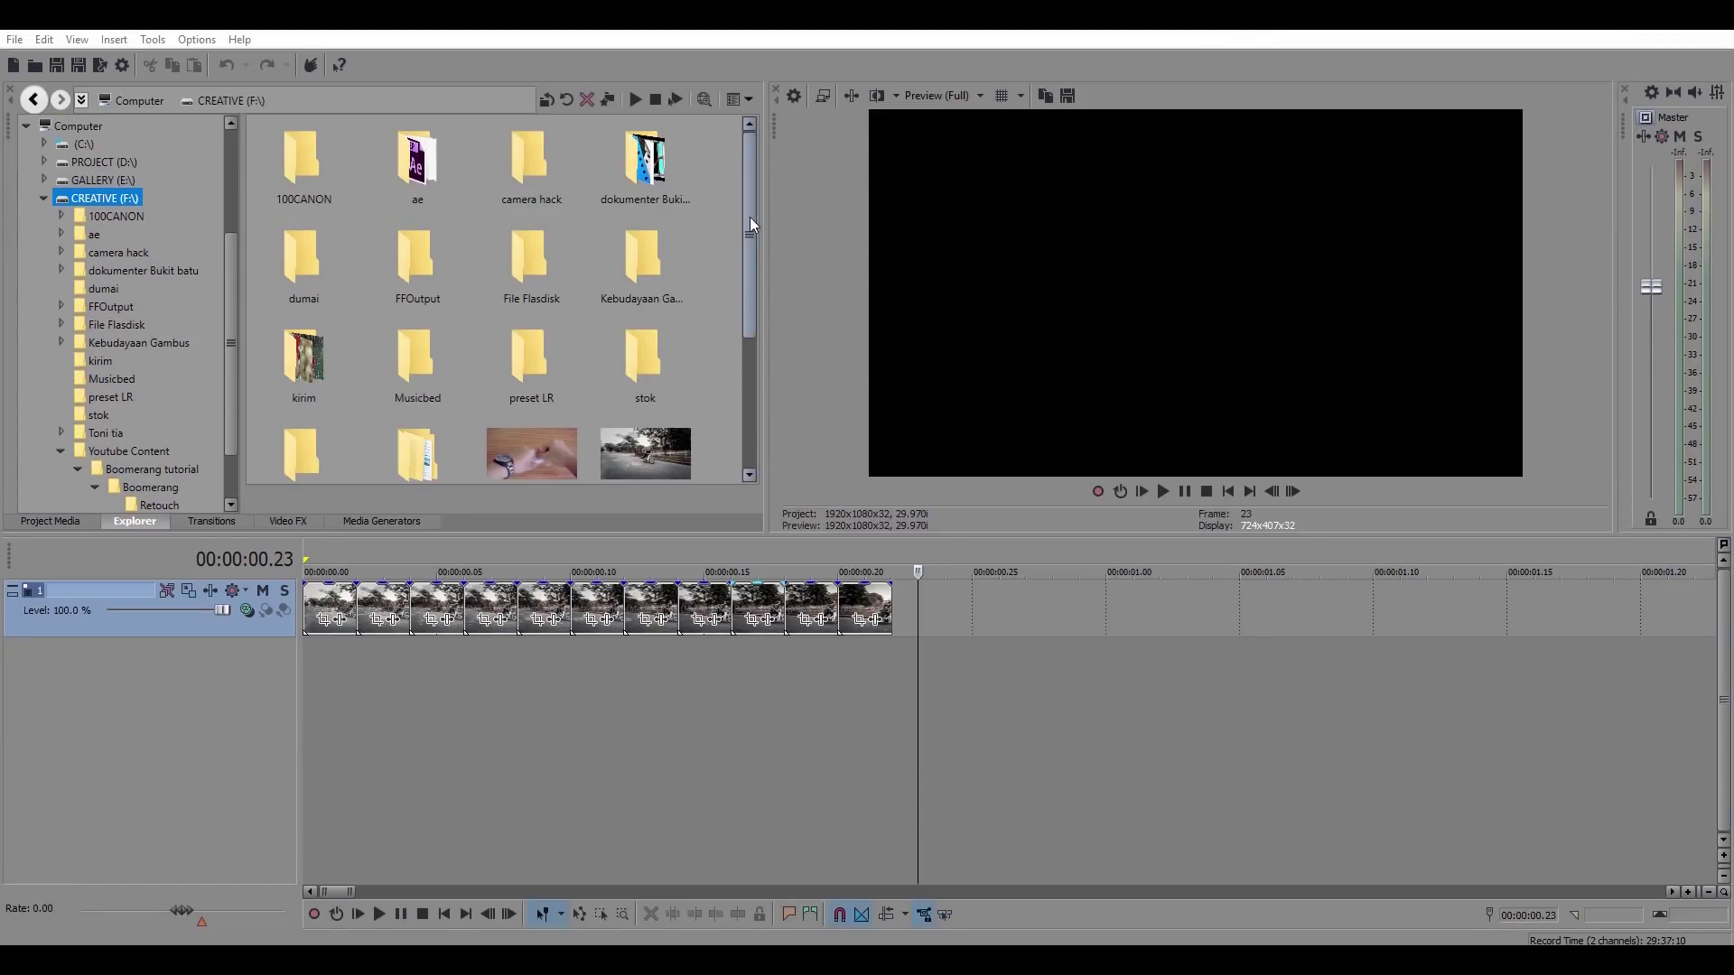
Add boomerang IG.mp4 from the Boomerang tutorial folder to the timeline after the photos, matching the project video settings to it.
drag(750, 223, 744, 272)
double_click(415, 354)
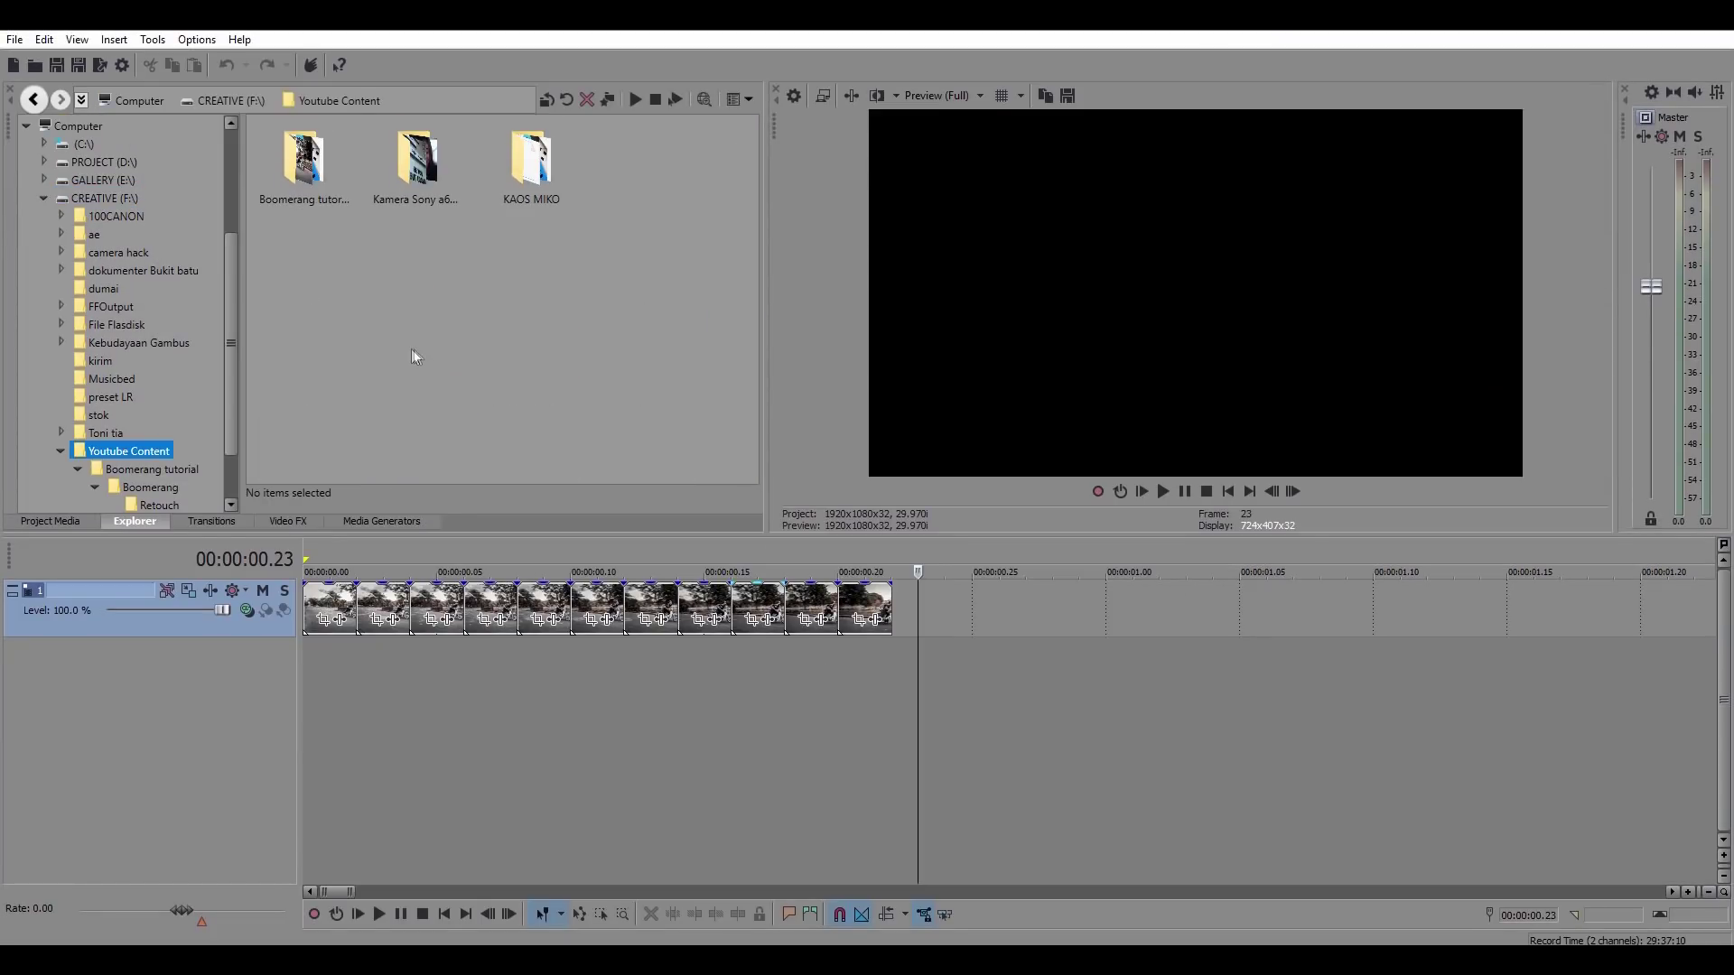
double_click(318, 168)
click(530, 178)
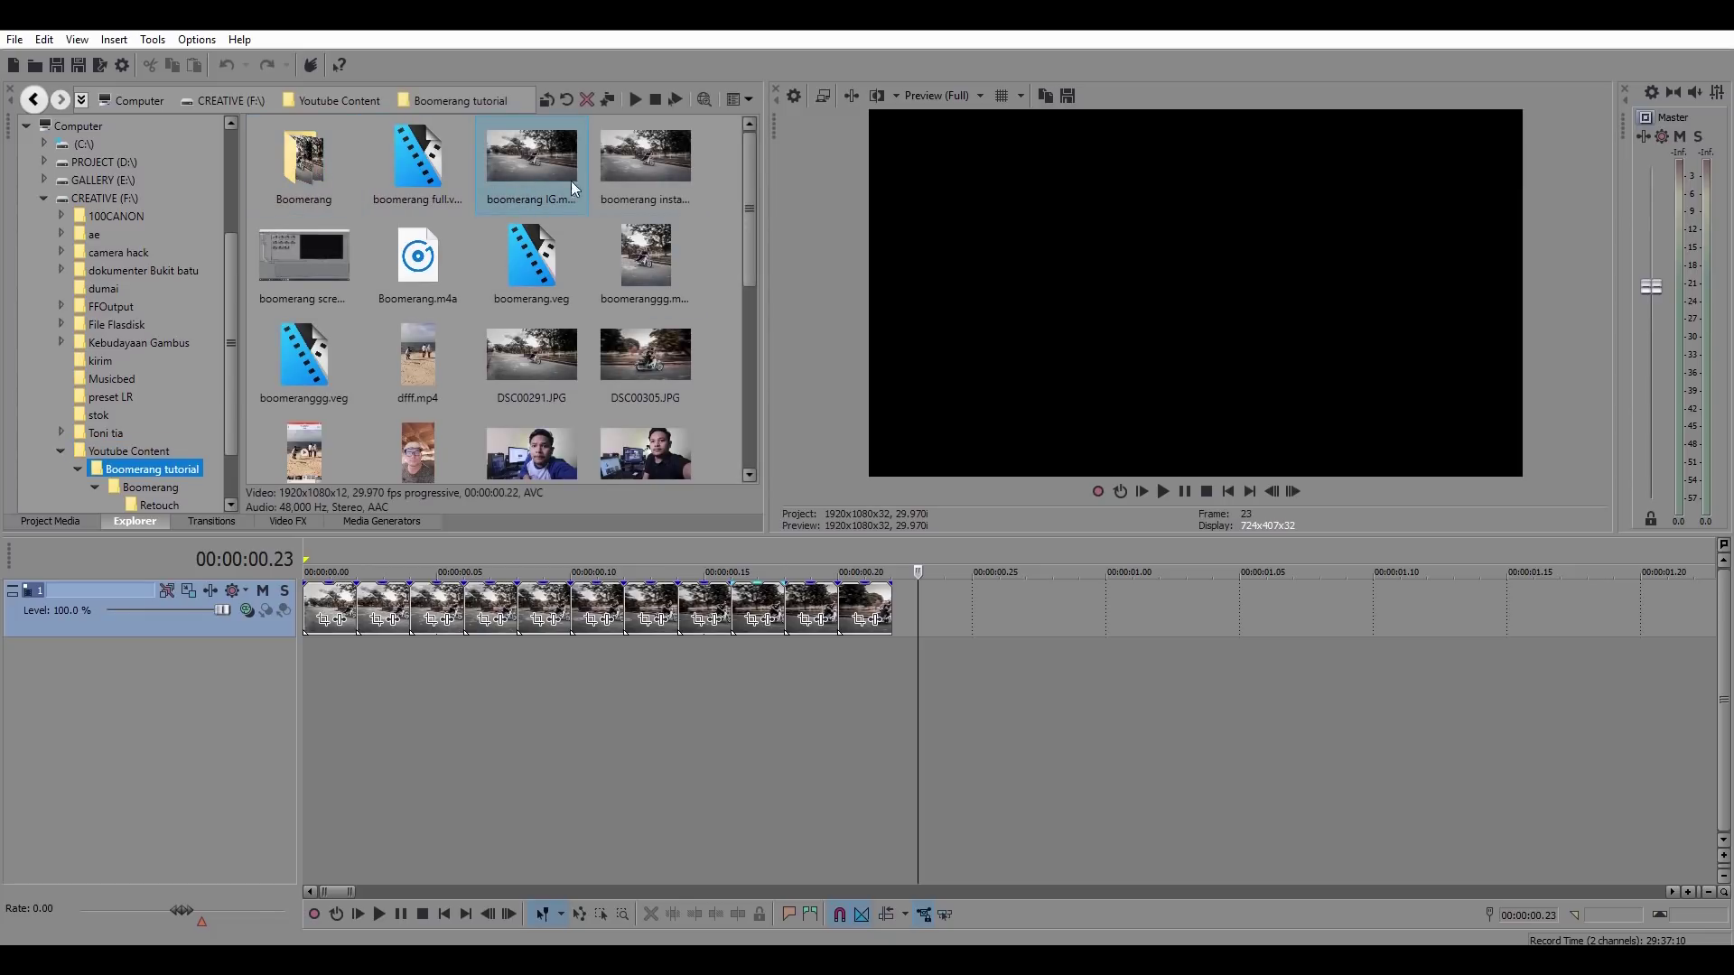
drag(980, 482, 929, 638)
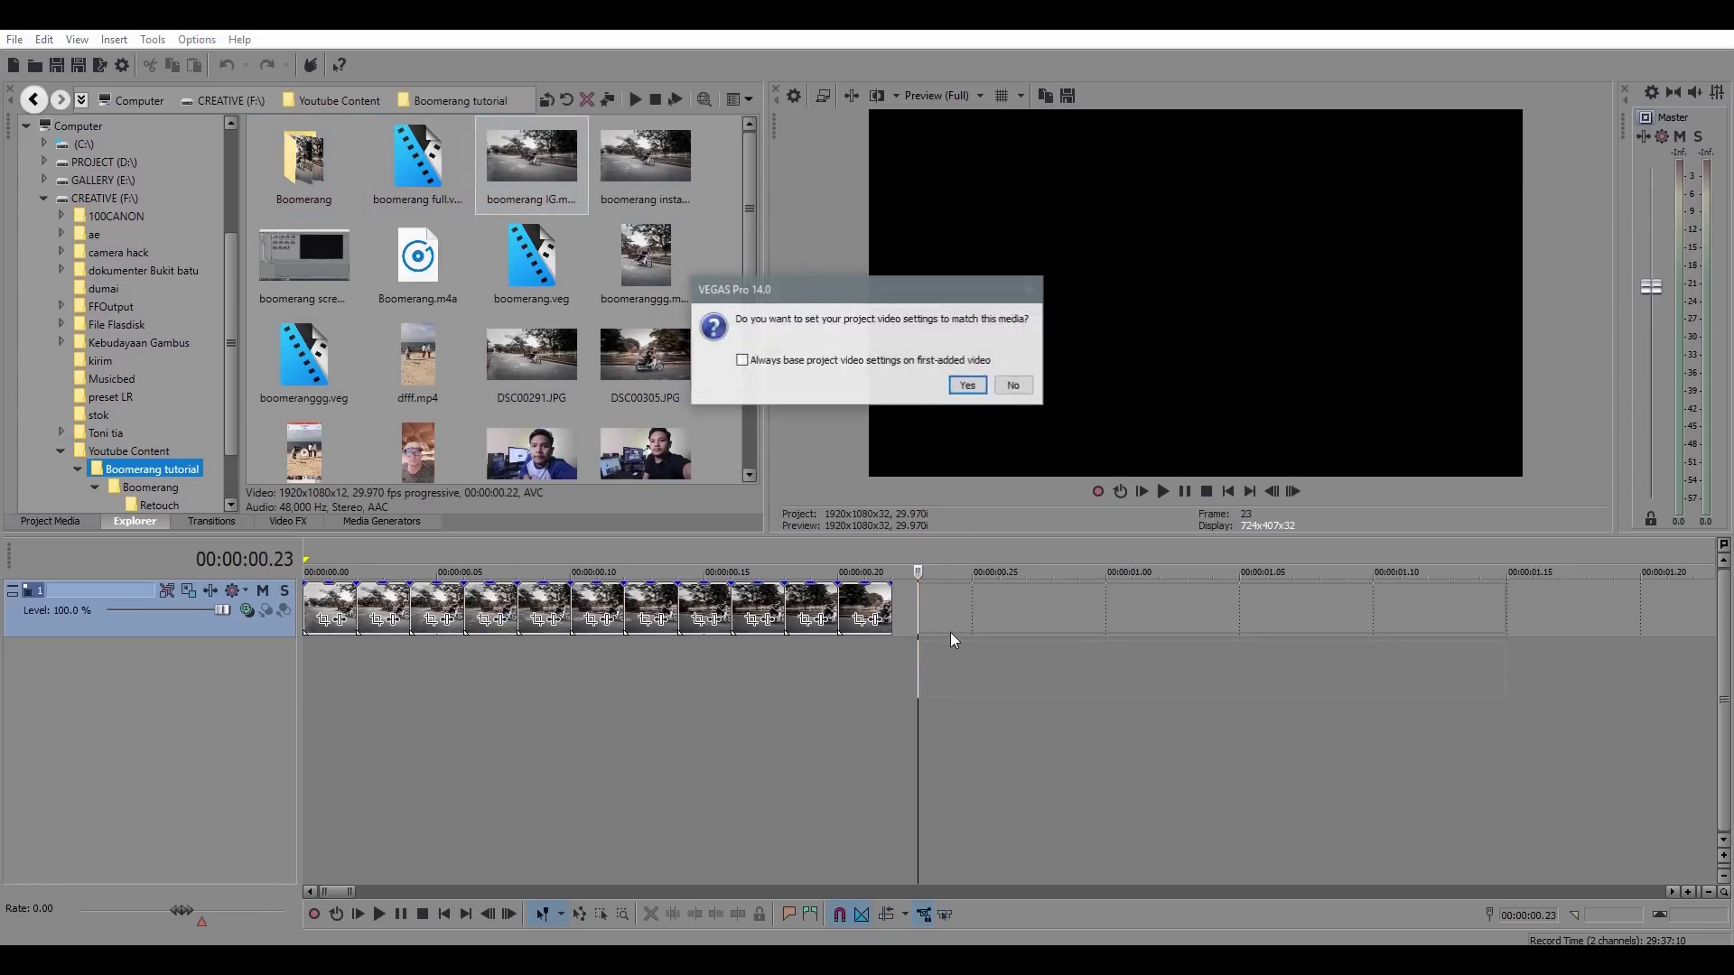
click(961, 387)
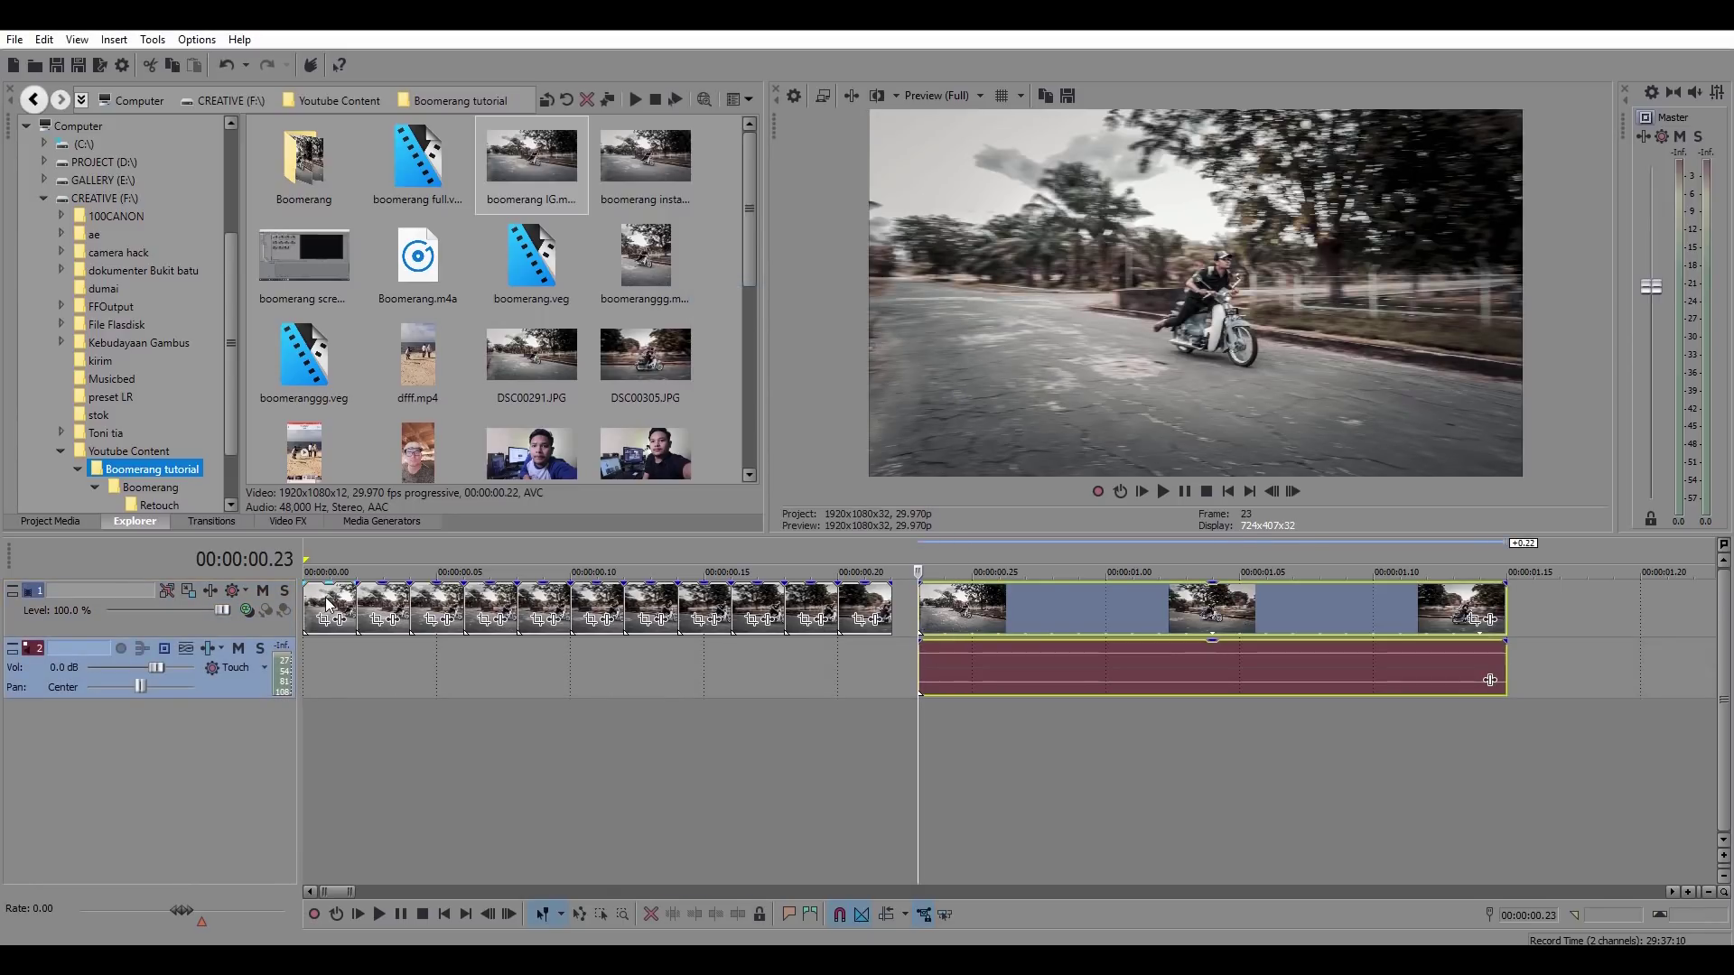
Delete all the photo events, move the boomerang IG clip to the start of the timeline and play it.
click(328, 605)
shift+click(872, 598)
key(Delete)
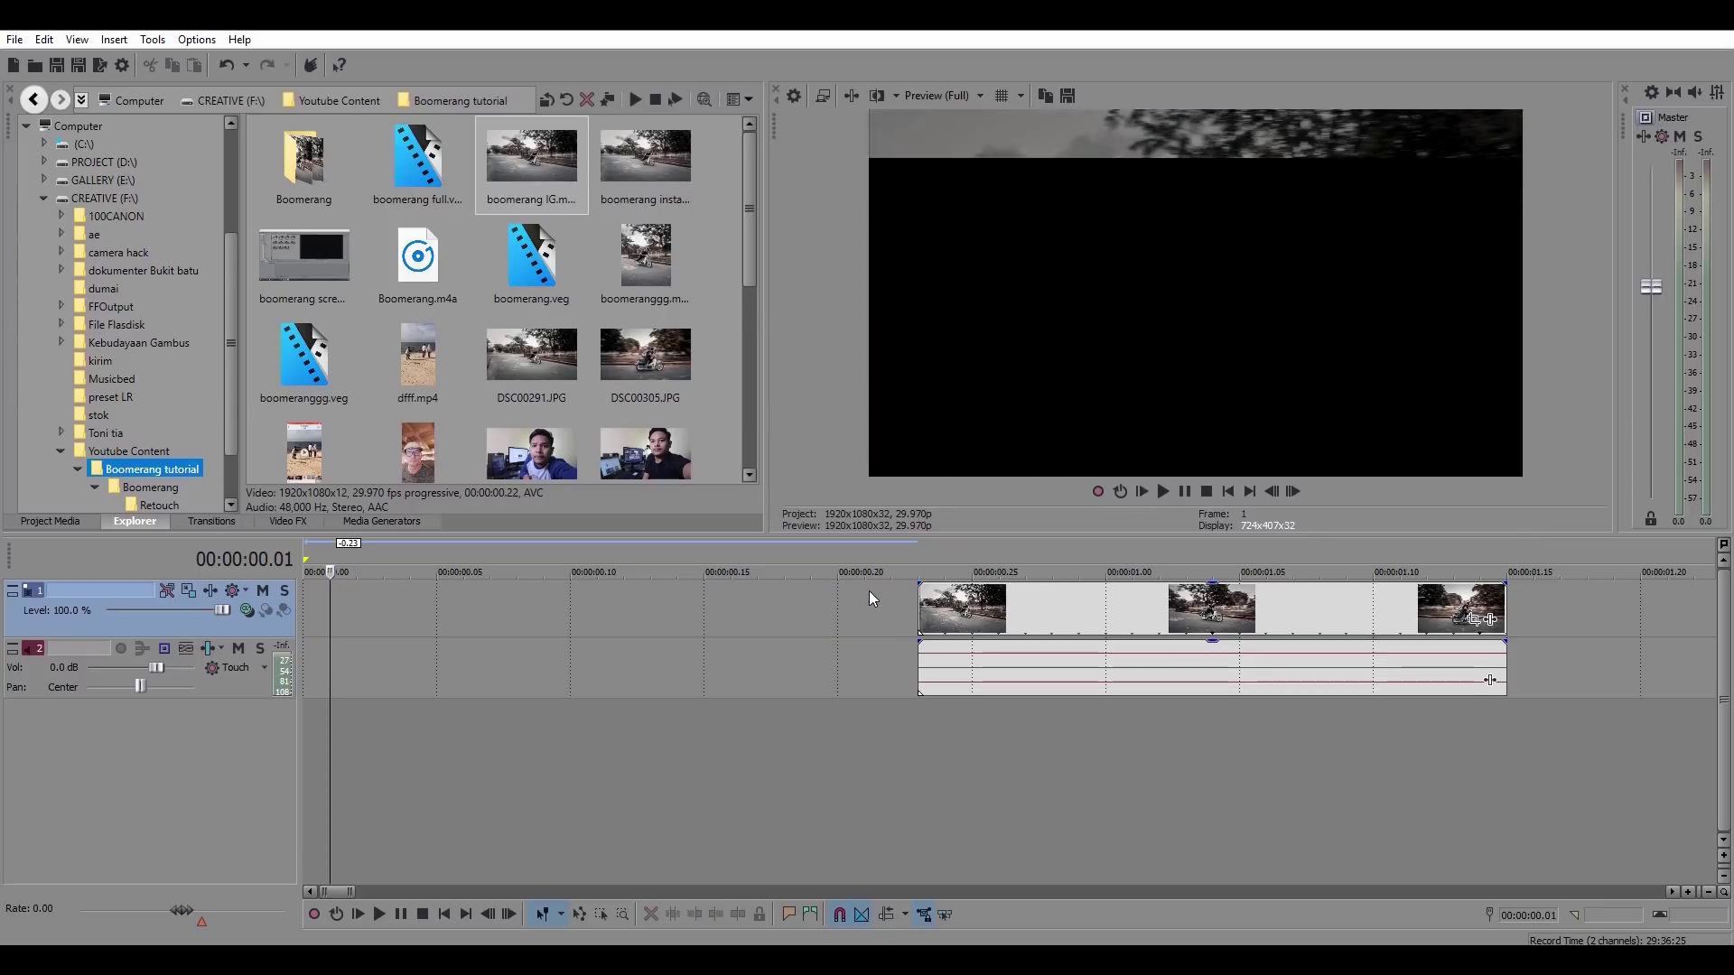
drag(1115, 628, 500, 628)
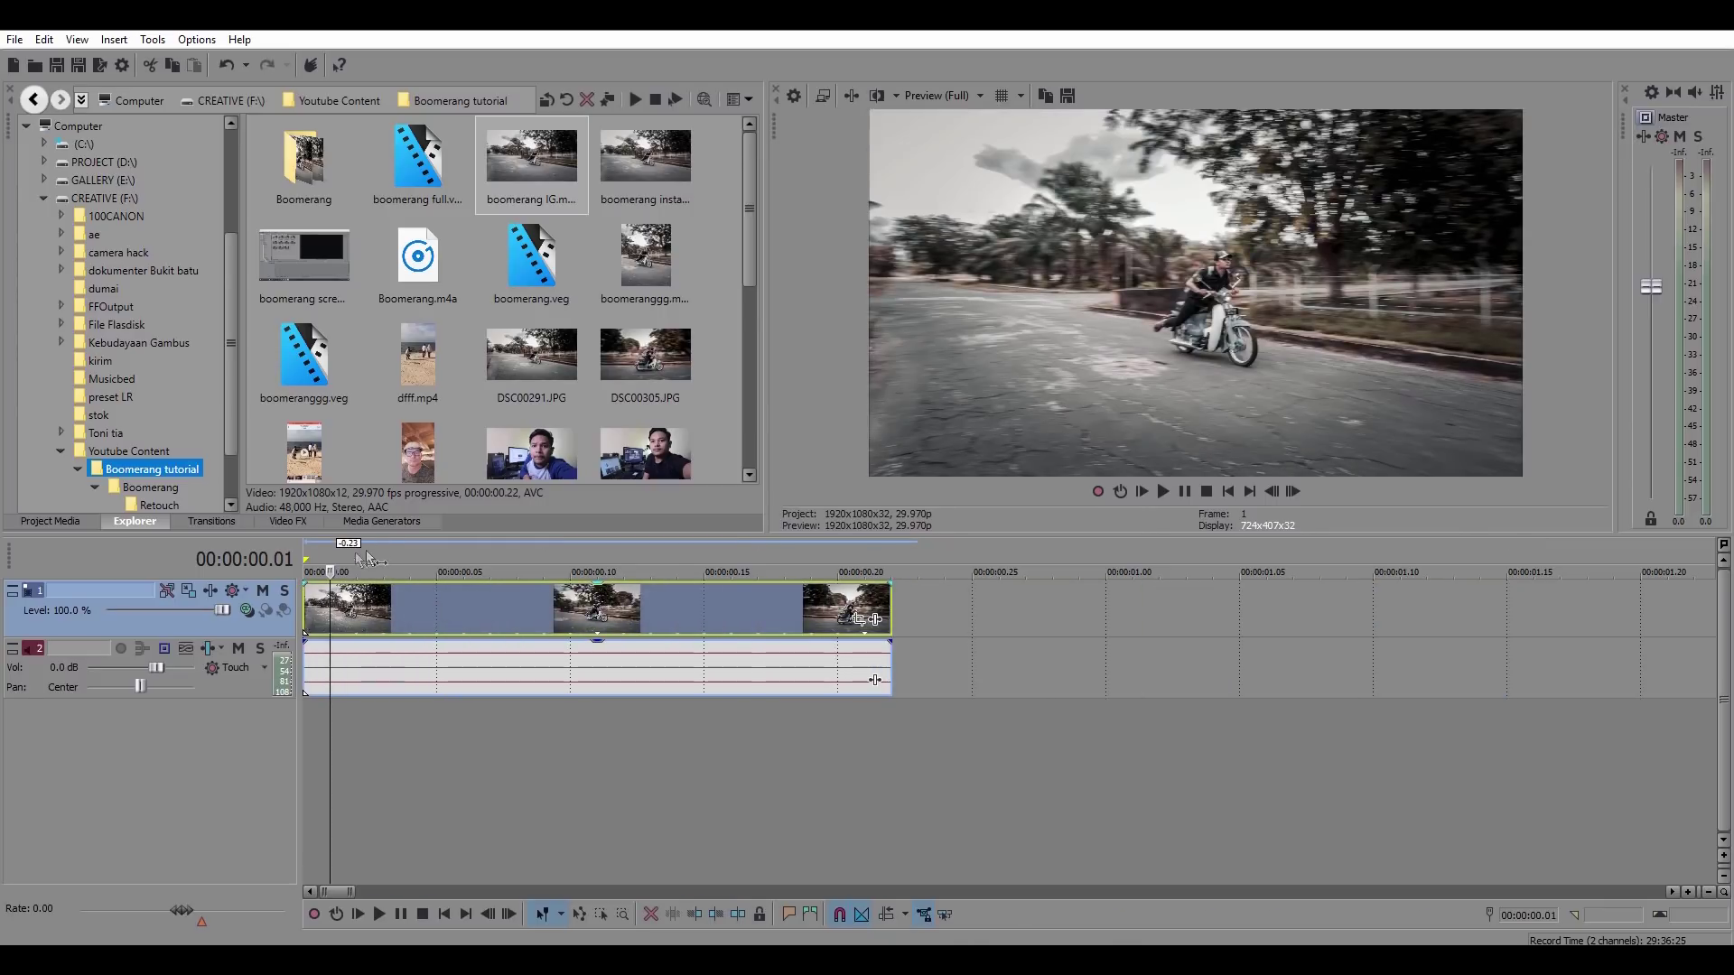
click(310, 553)
key(space)
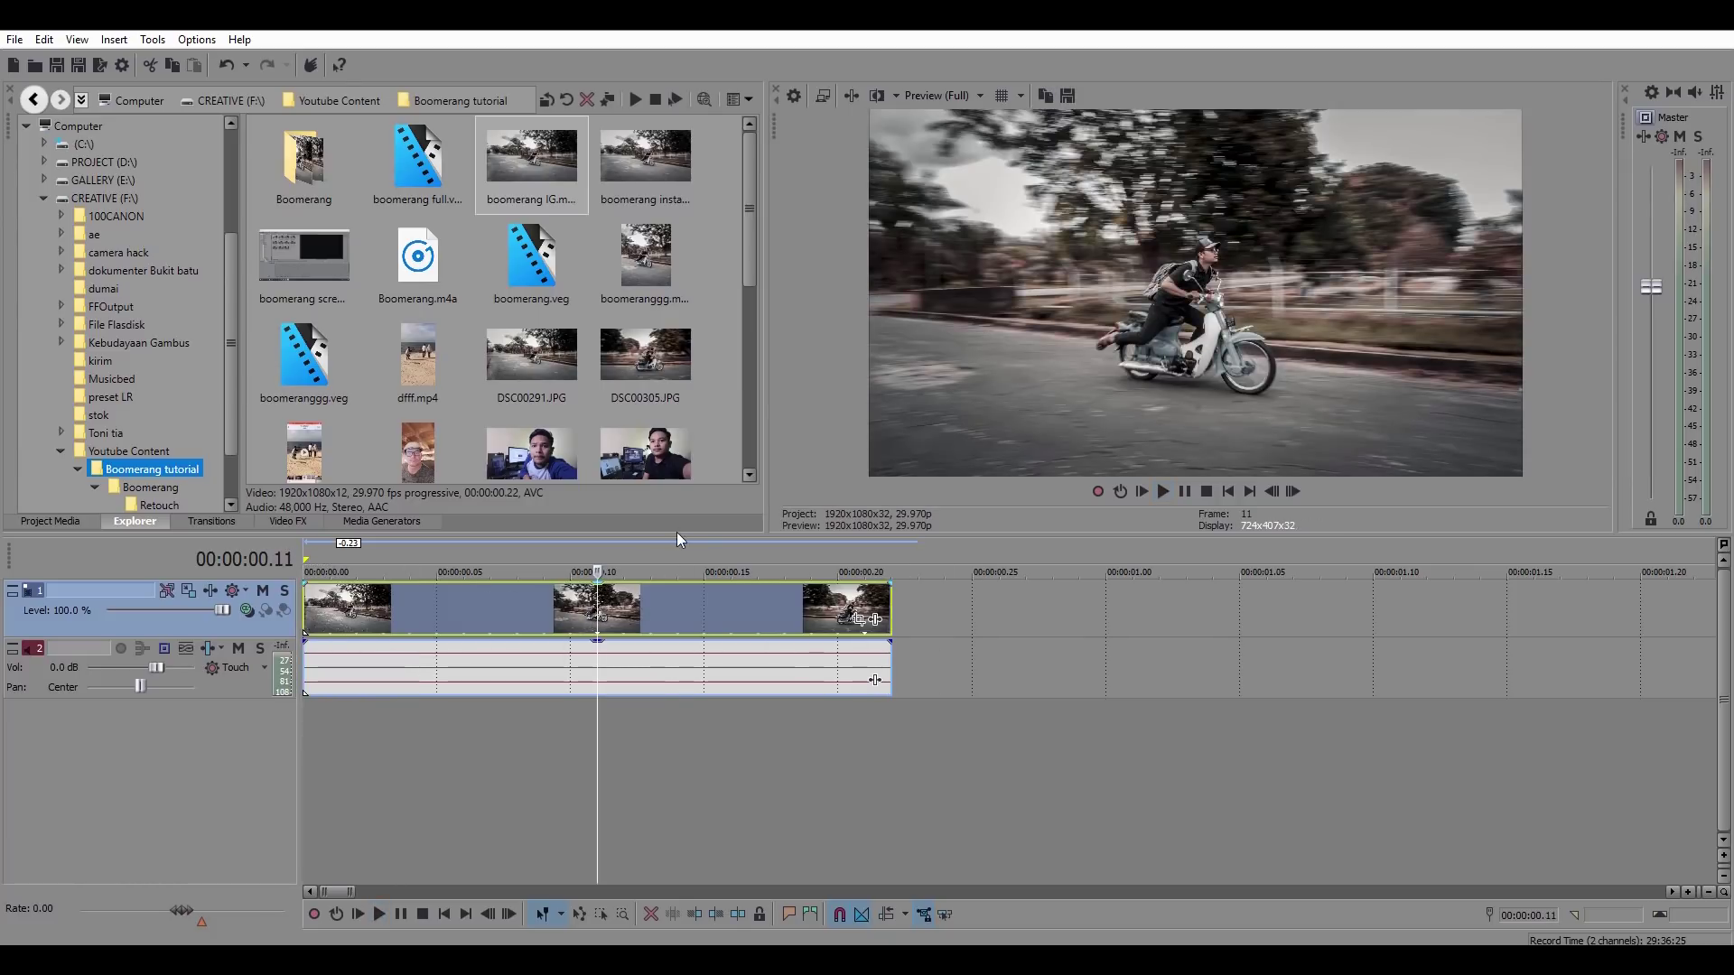
Enlarge the video preview area by lowering the timeline's upper edge, and return the file browser to the Youtube Content folder.
drag(679, 537, 689, 626)
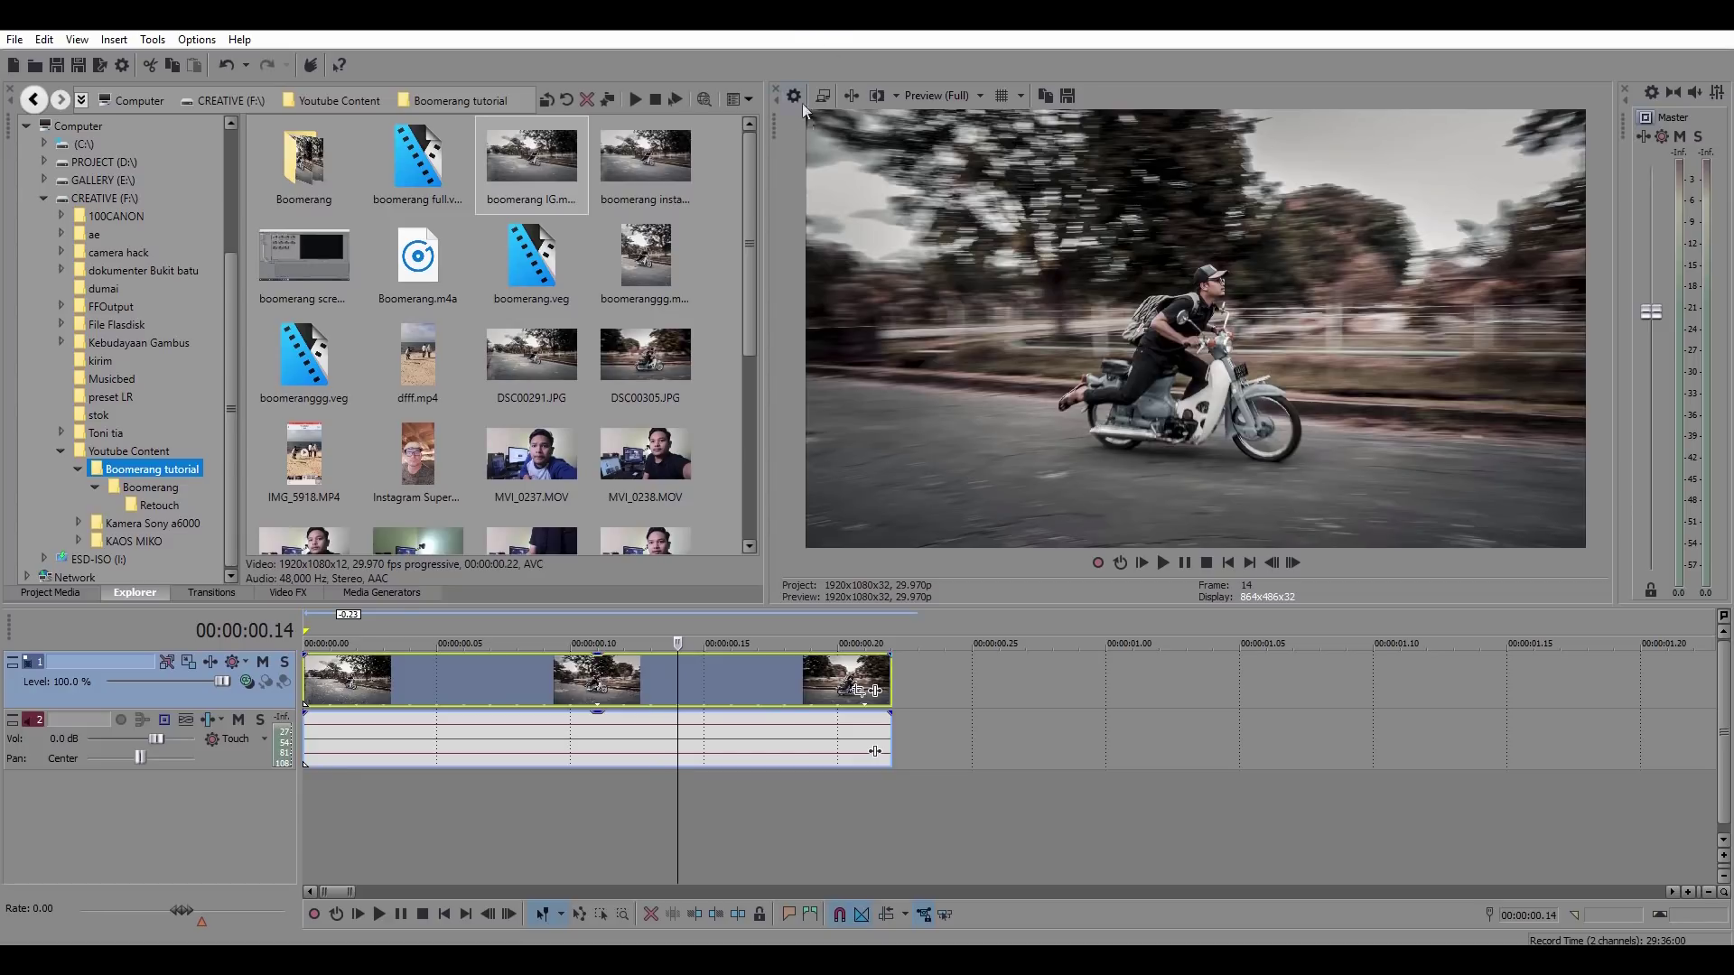
scroll(721, 272, down, 5)
scroll(695, 253, up, 5)
click(371, 100)
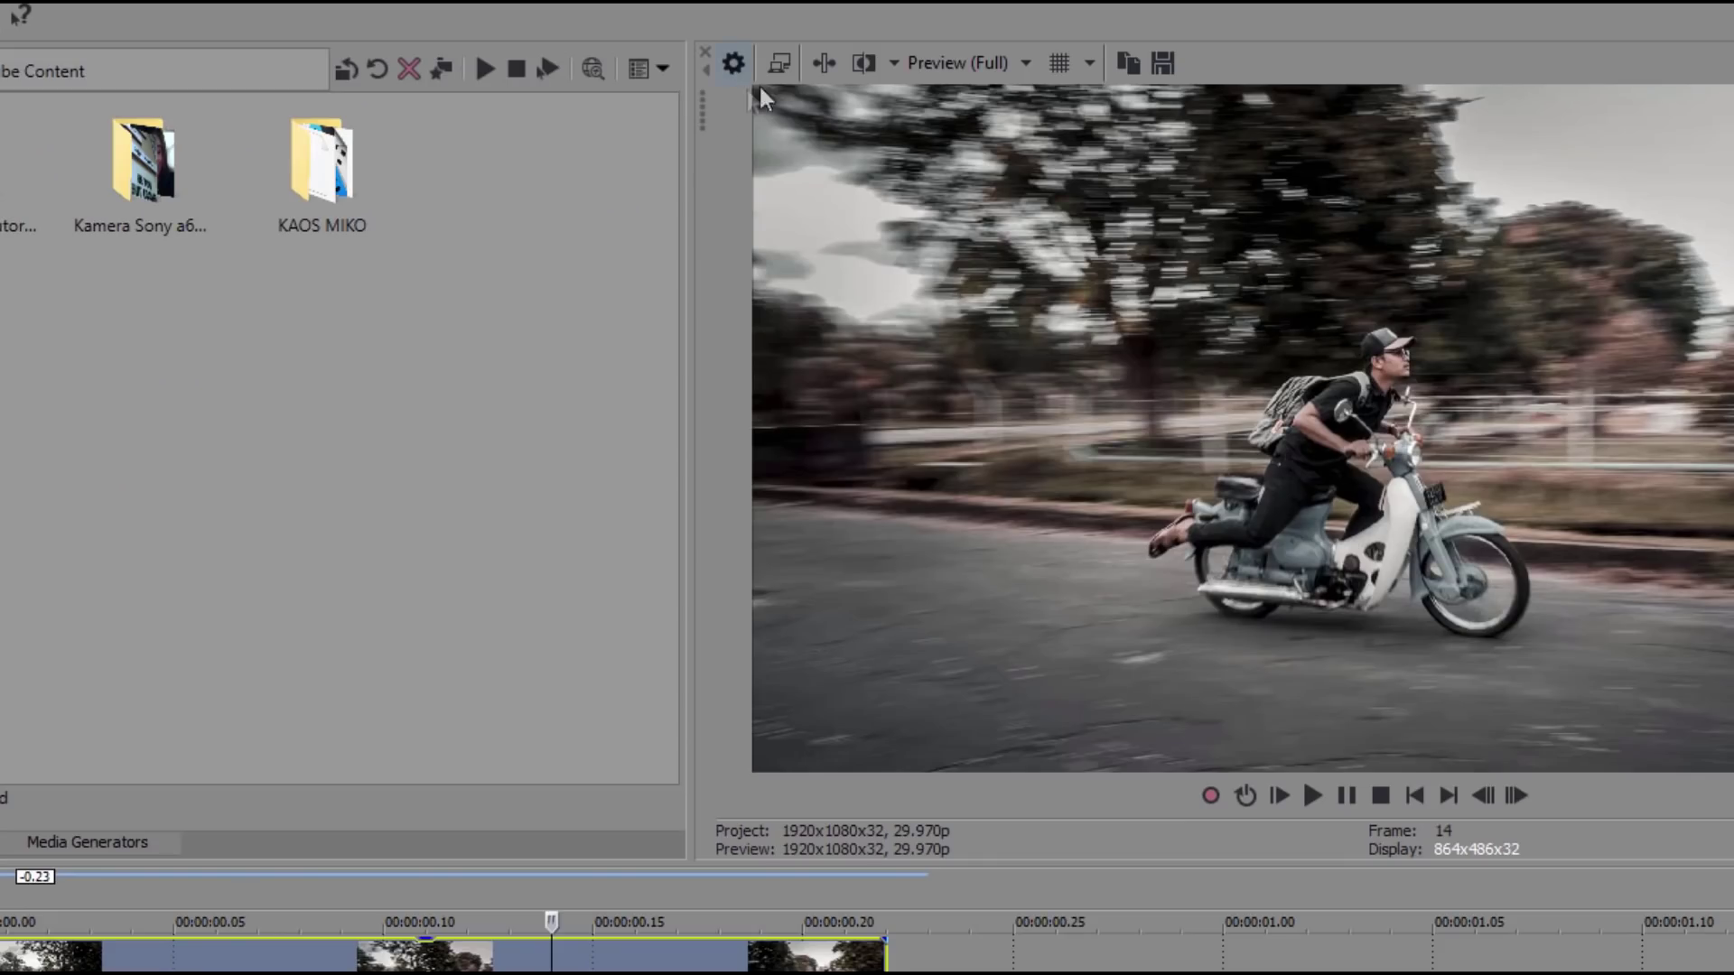
Set the project's video frame size to 1080 wide by 1350 high.
click(732, 63)
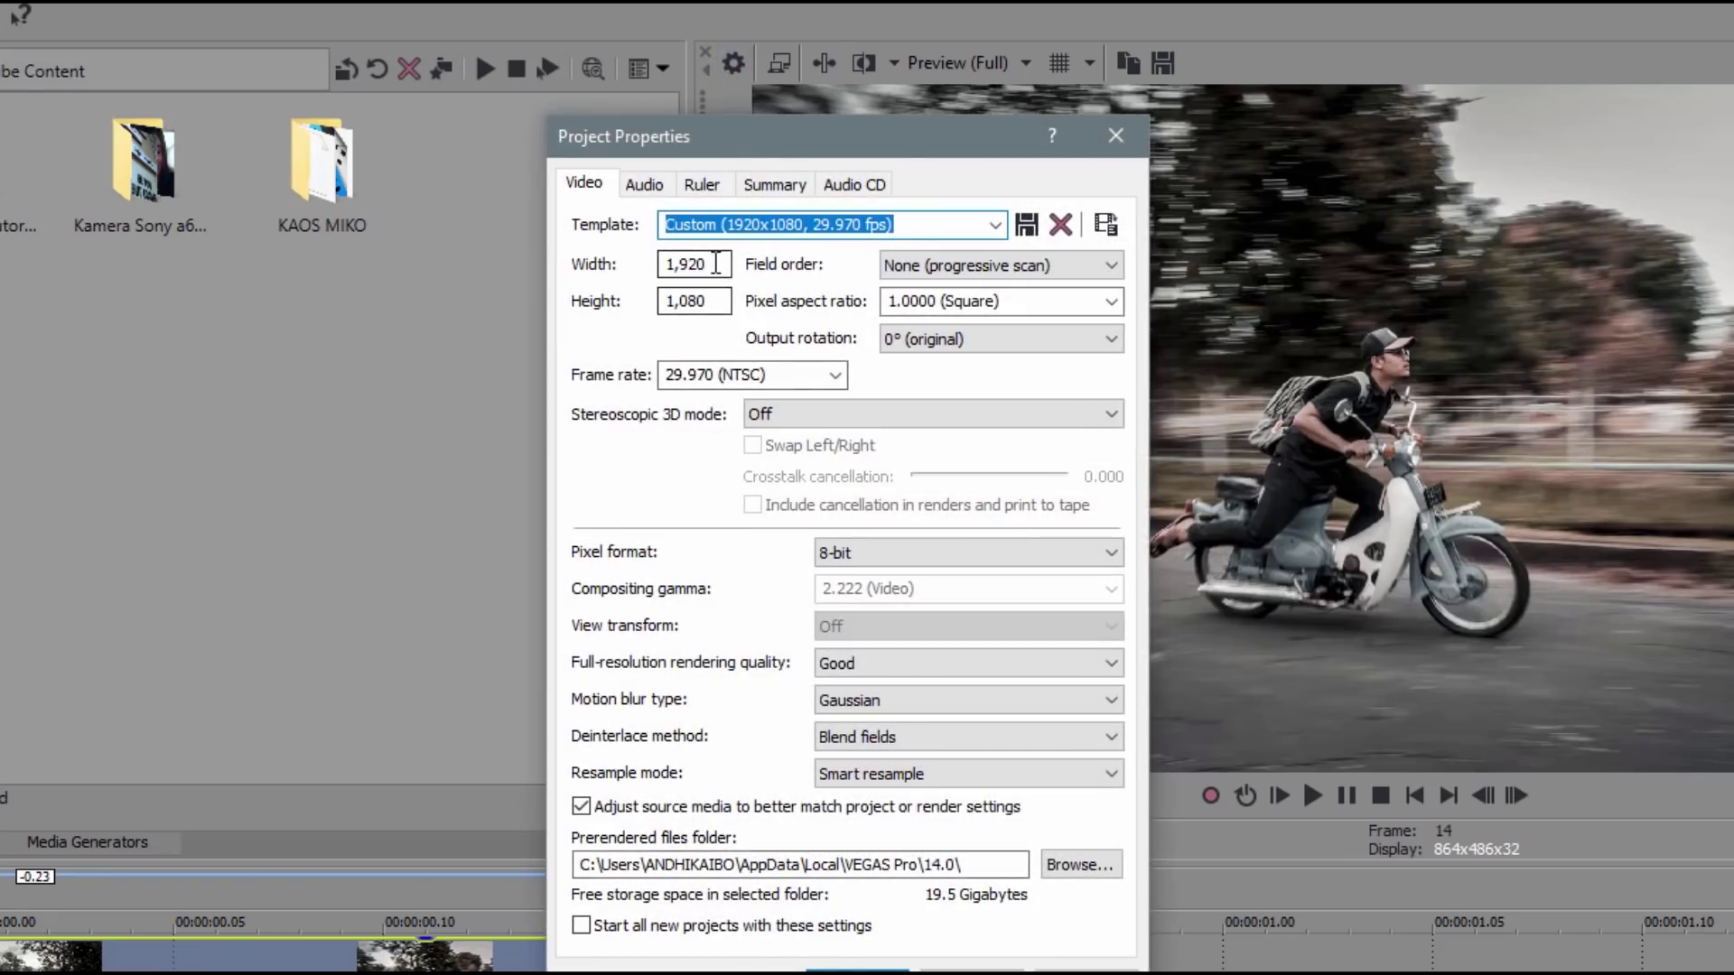
double_click(661, 264)
text(1080)
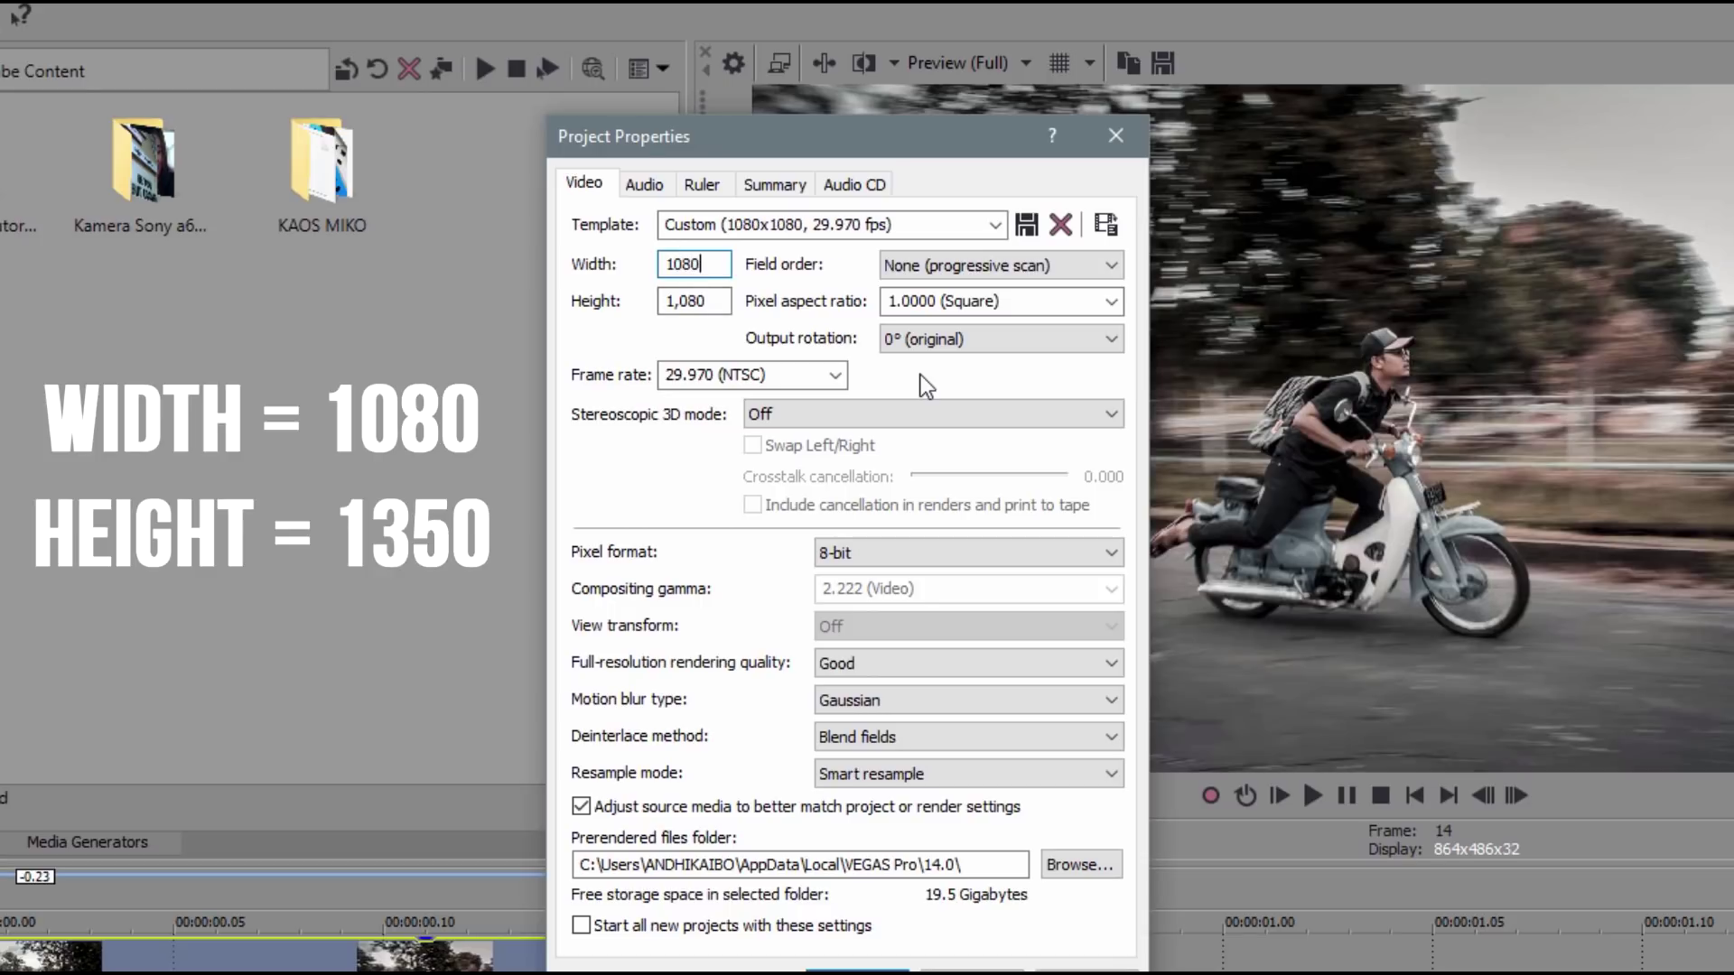
key(Tab)
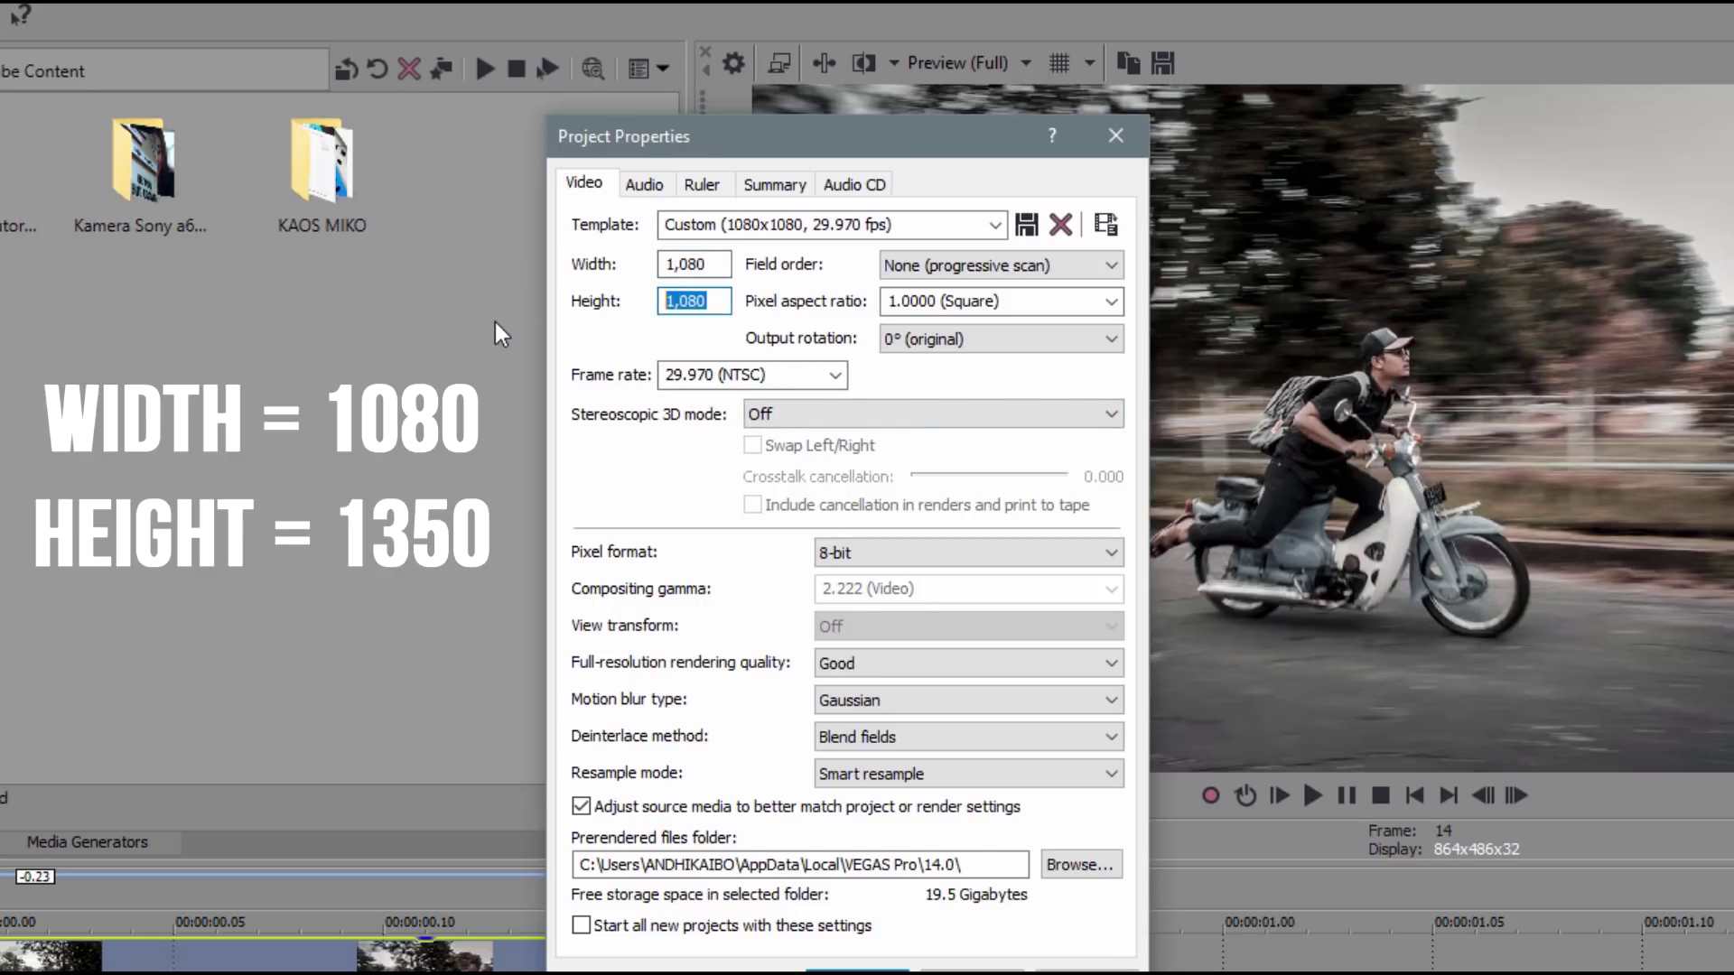
text(1350)
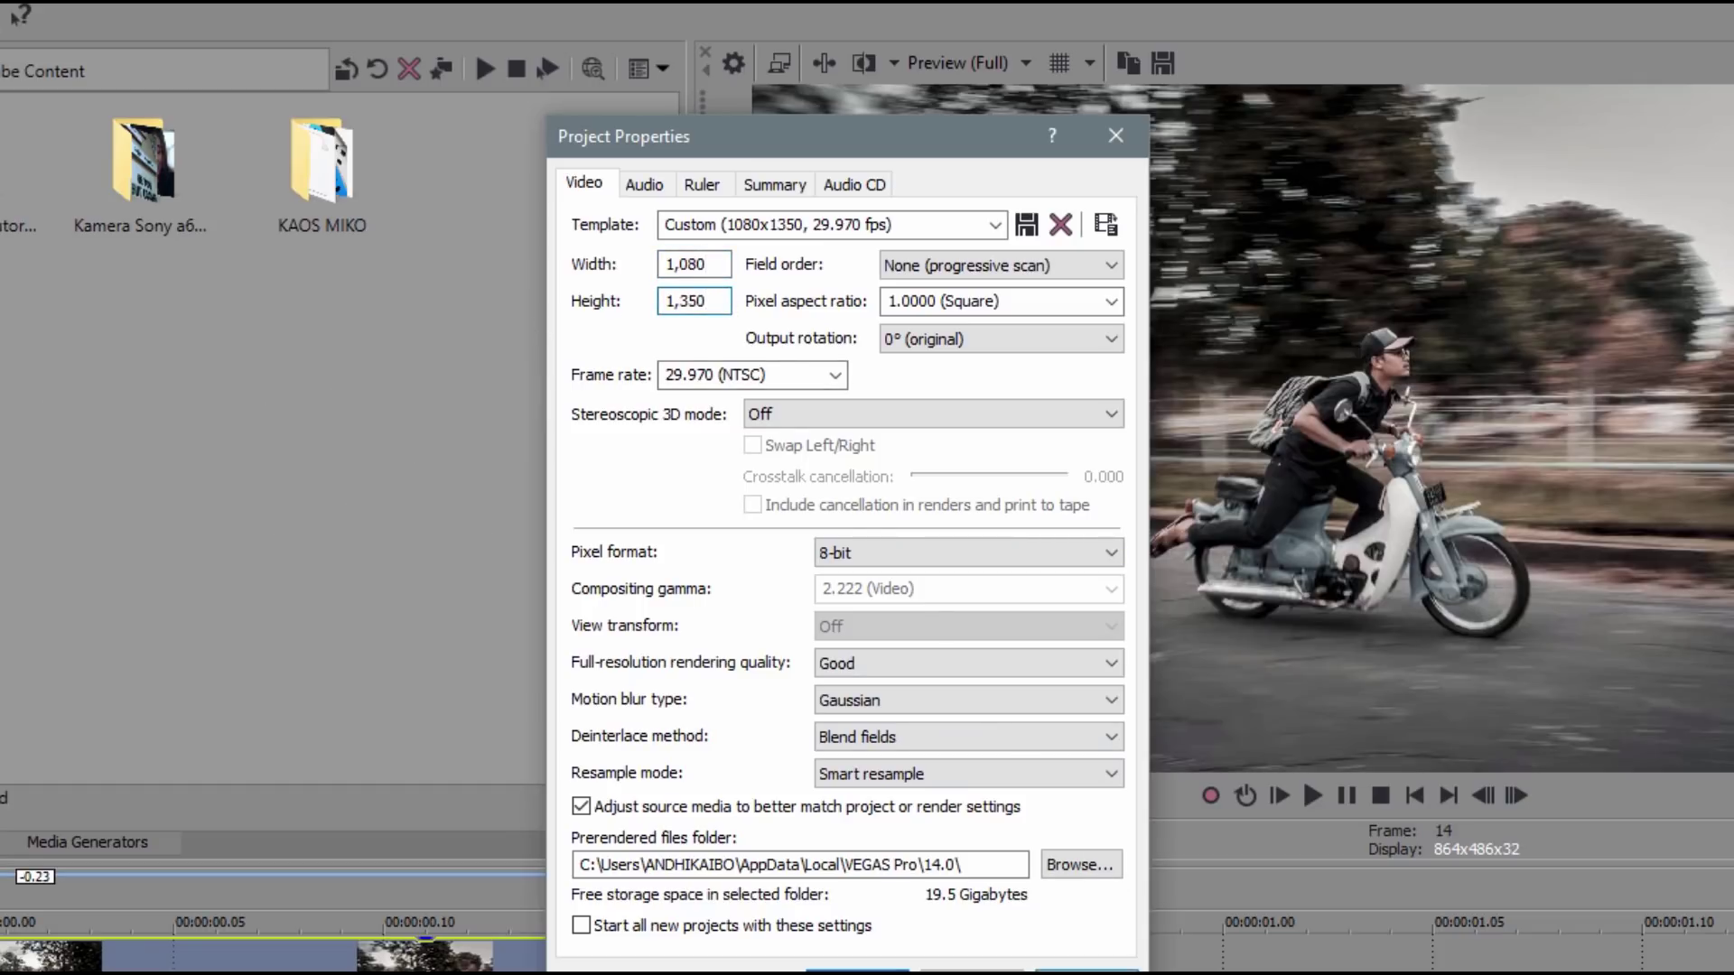
key(Return)
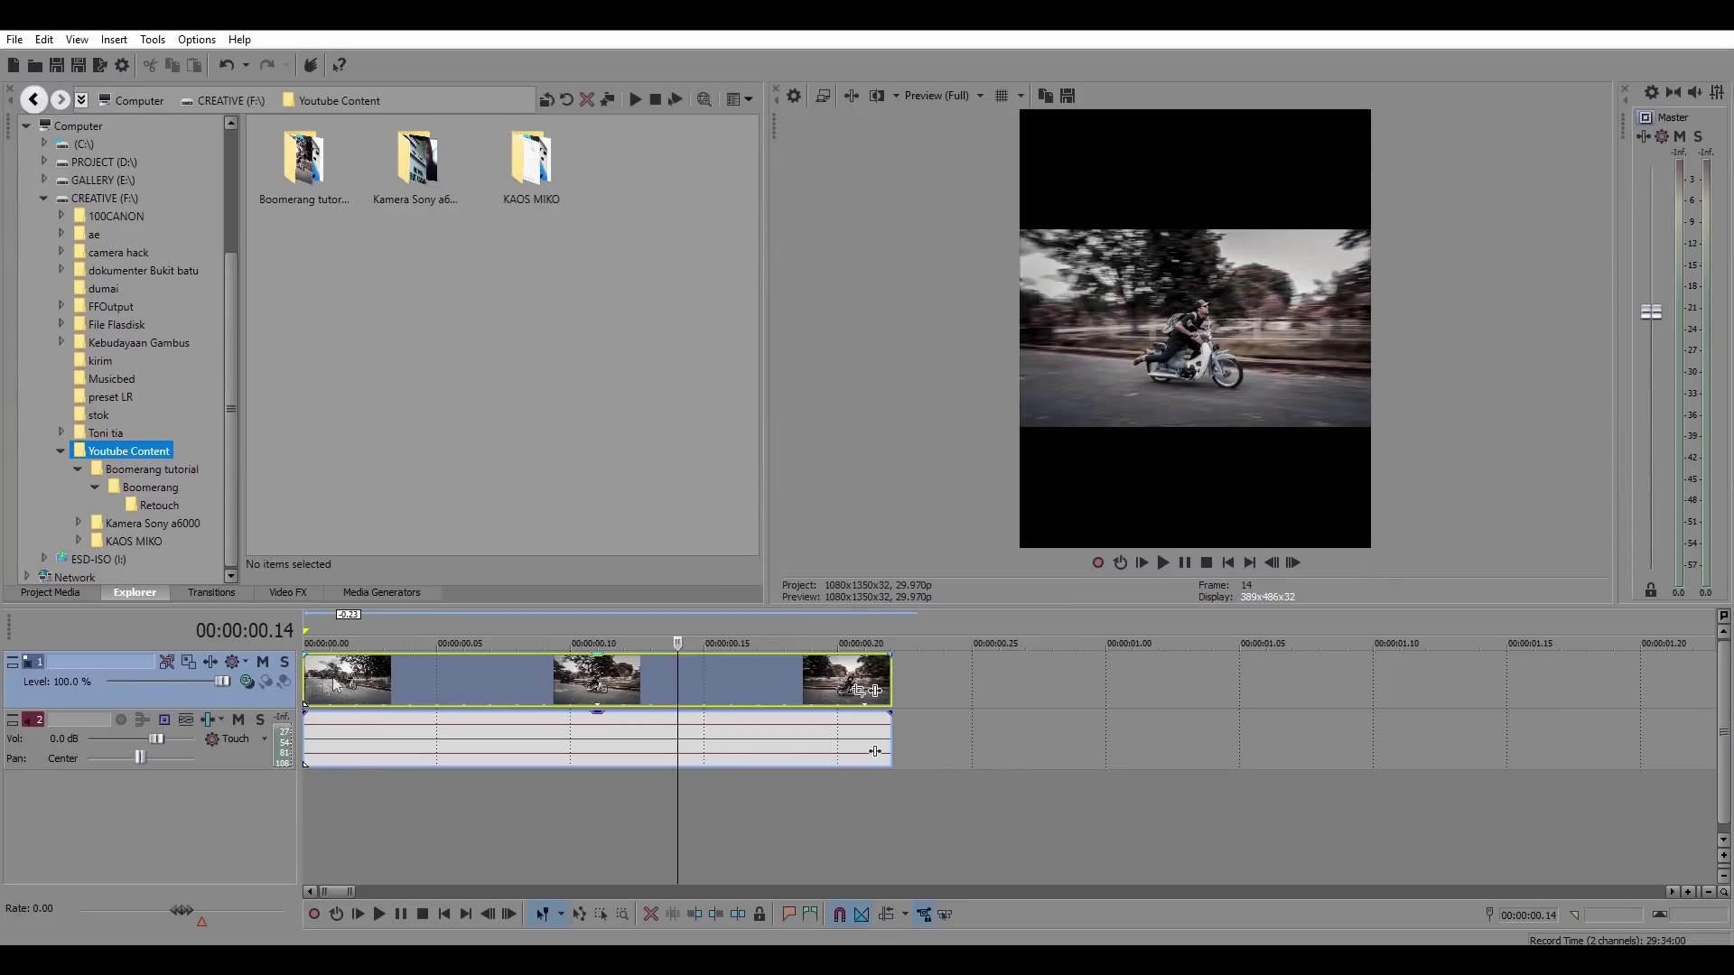
Crop the boomerang IG clip with Event Pan/Crop so that it matches the output aspect.
click(304, 669)
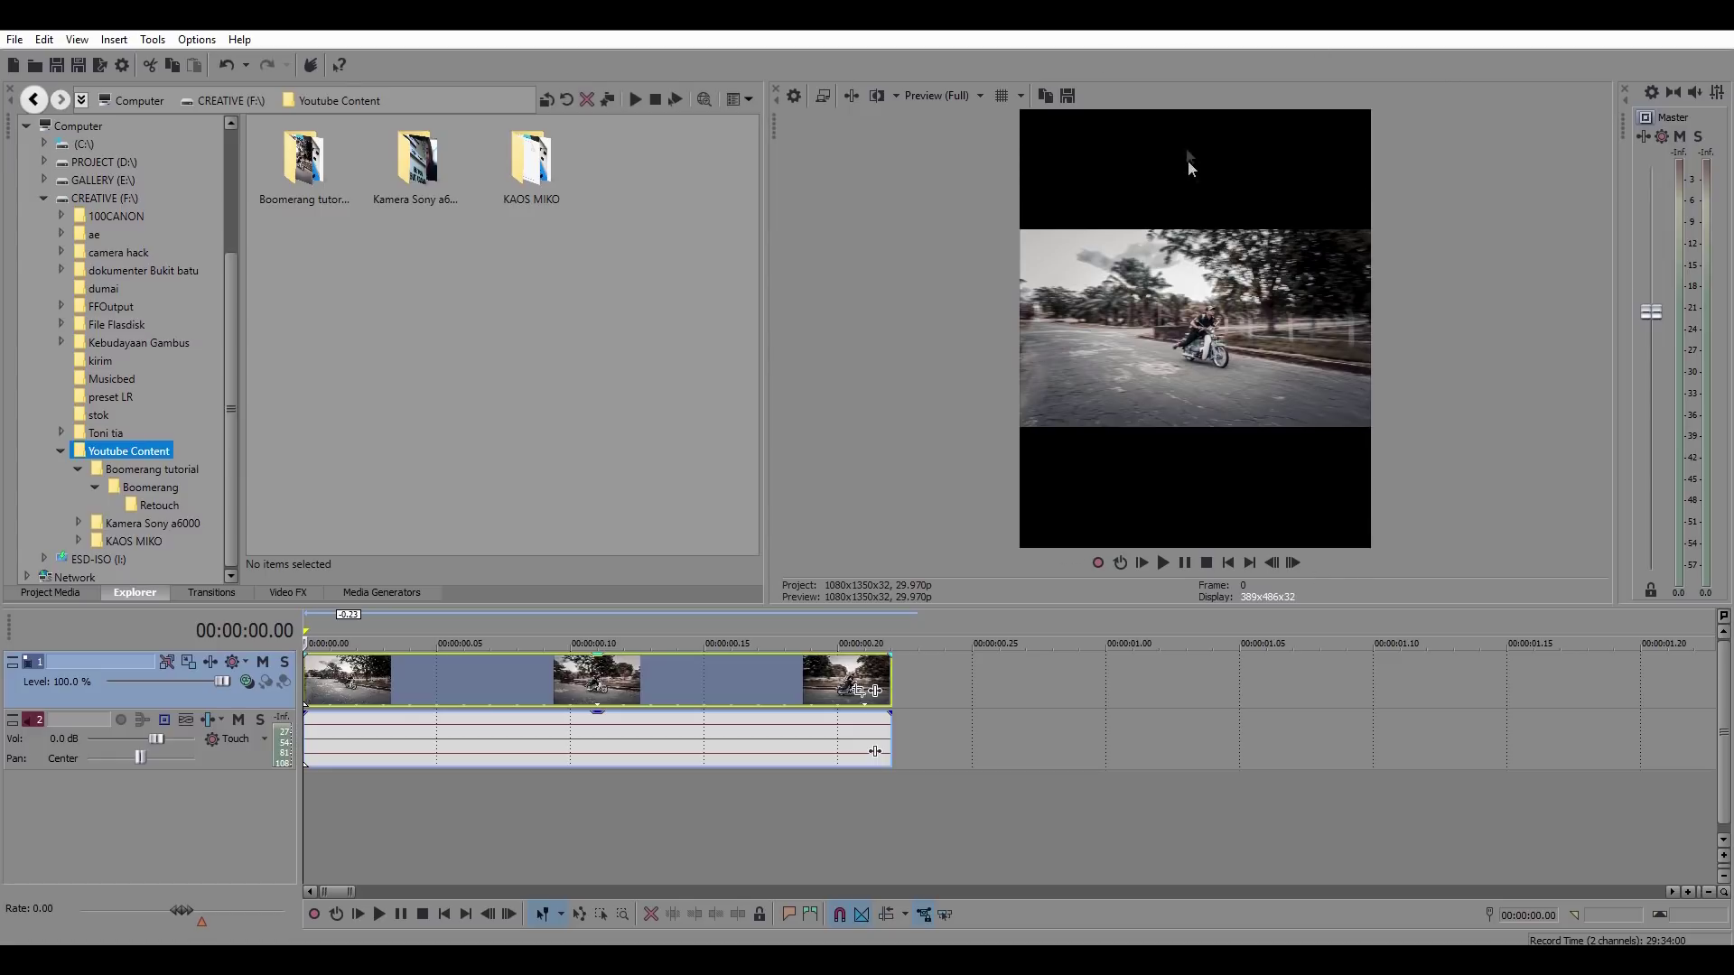
click(858, 691)
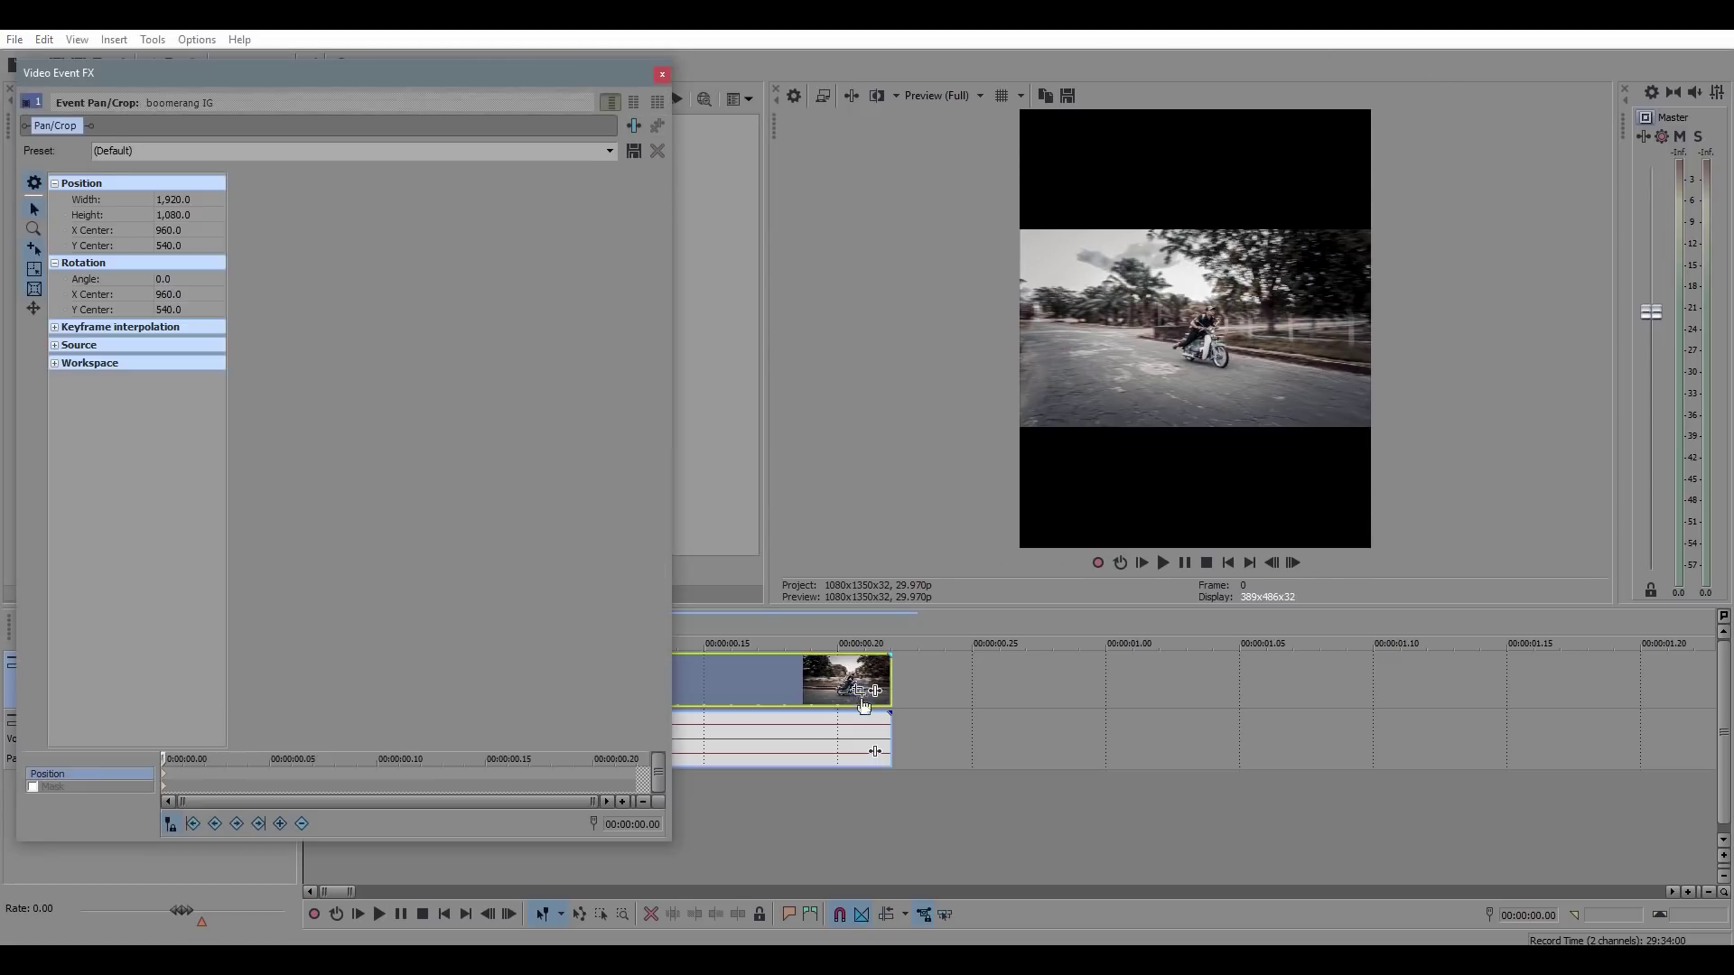
click(662, 75)
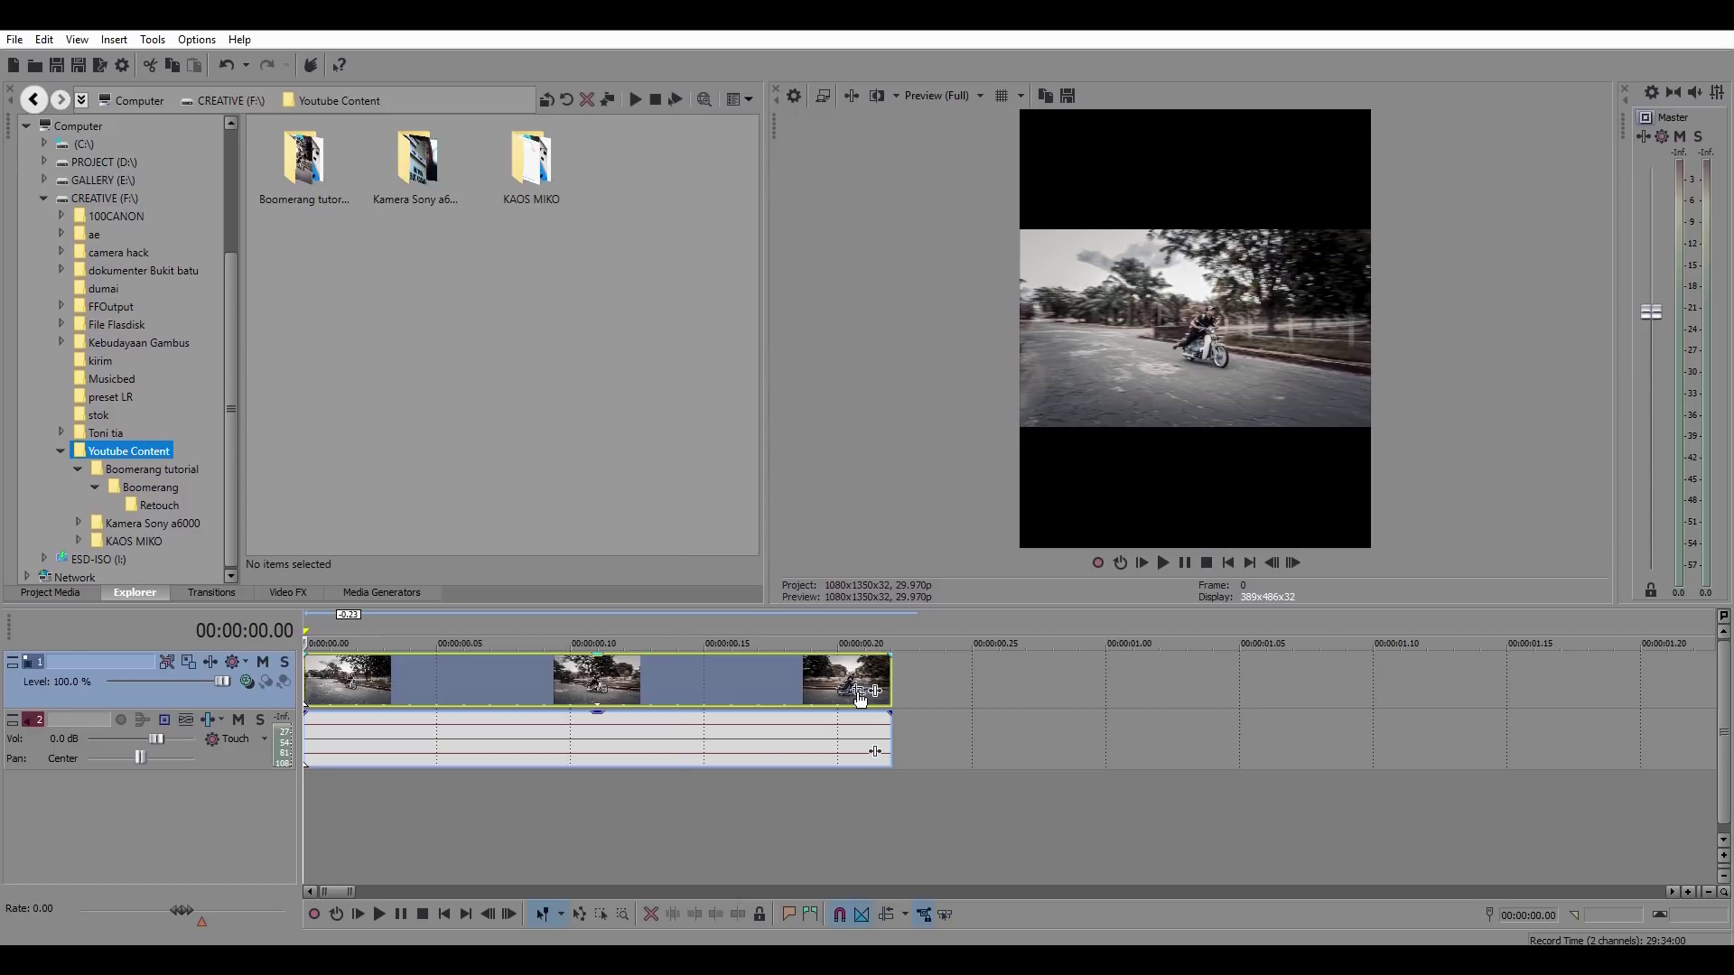
click(859, 690)
right_click(370, 433)
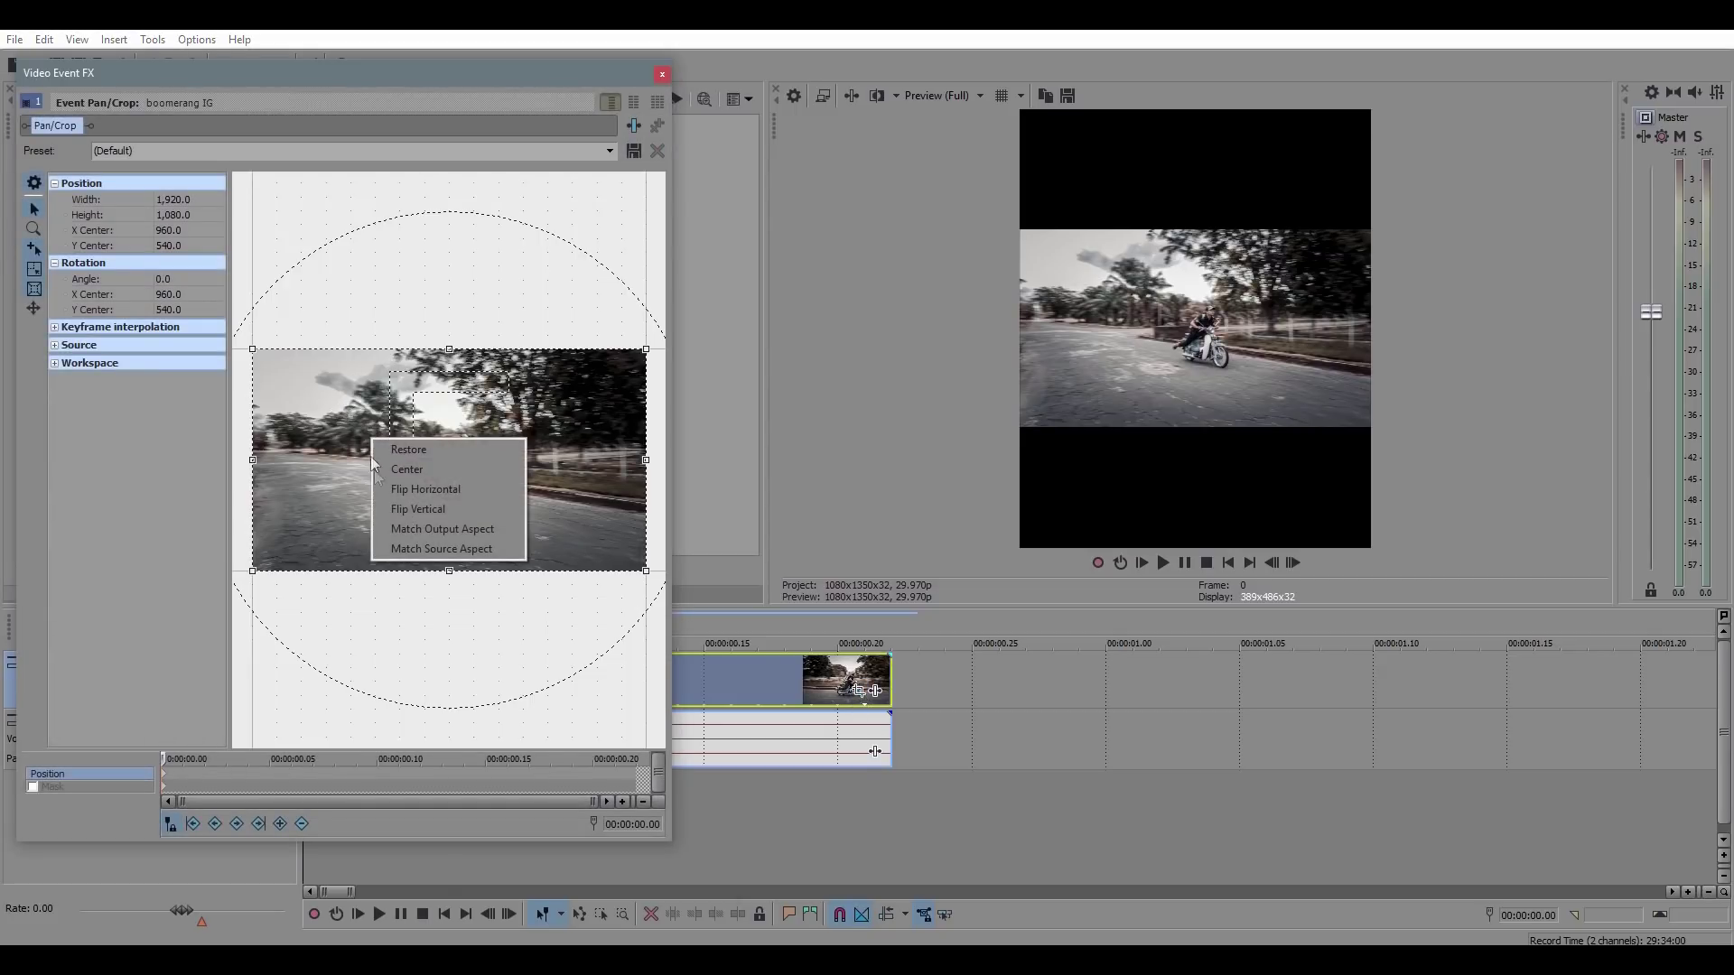
click(456, 531)
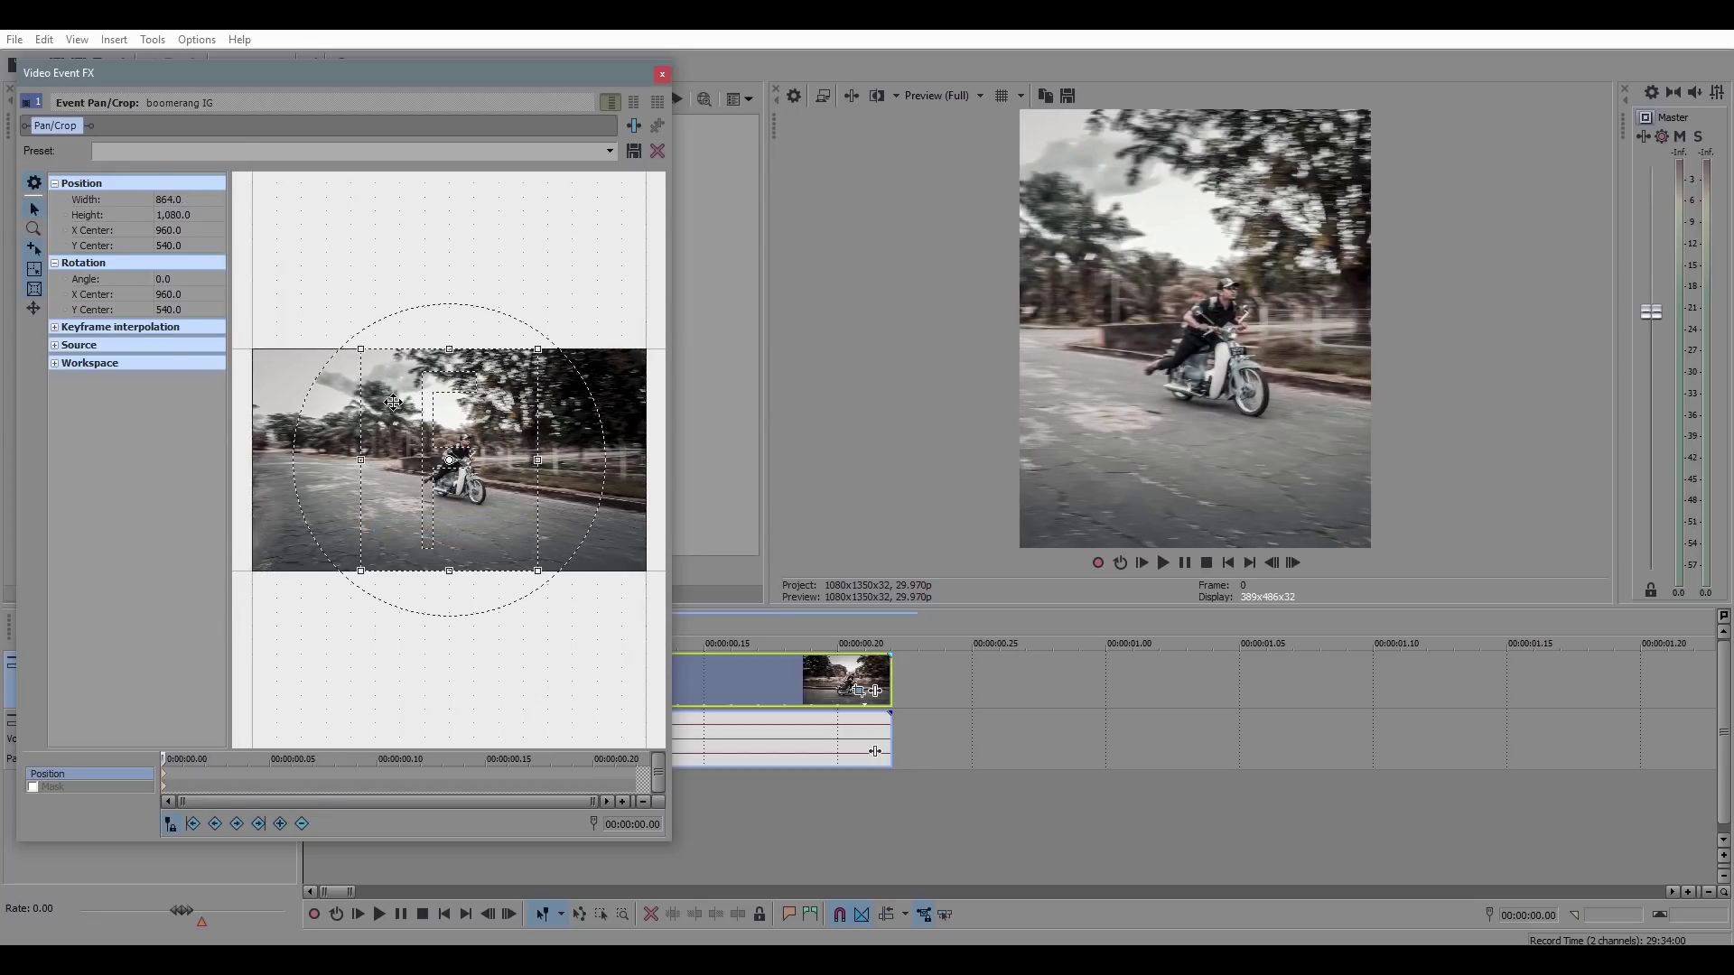
Shift the clip's crop frame horizontally to an X center of 1,004 and close the Pan/Crop settings.
drag(414, 401, 420, 409)
key(ctrl+z)
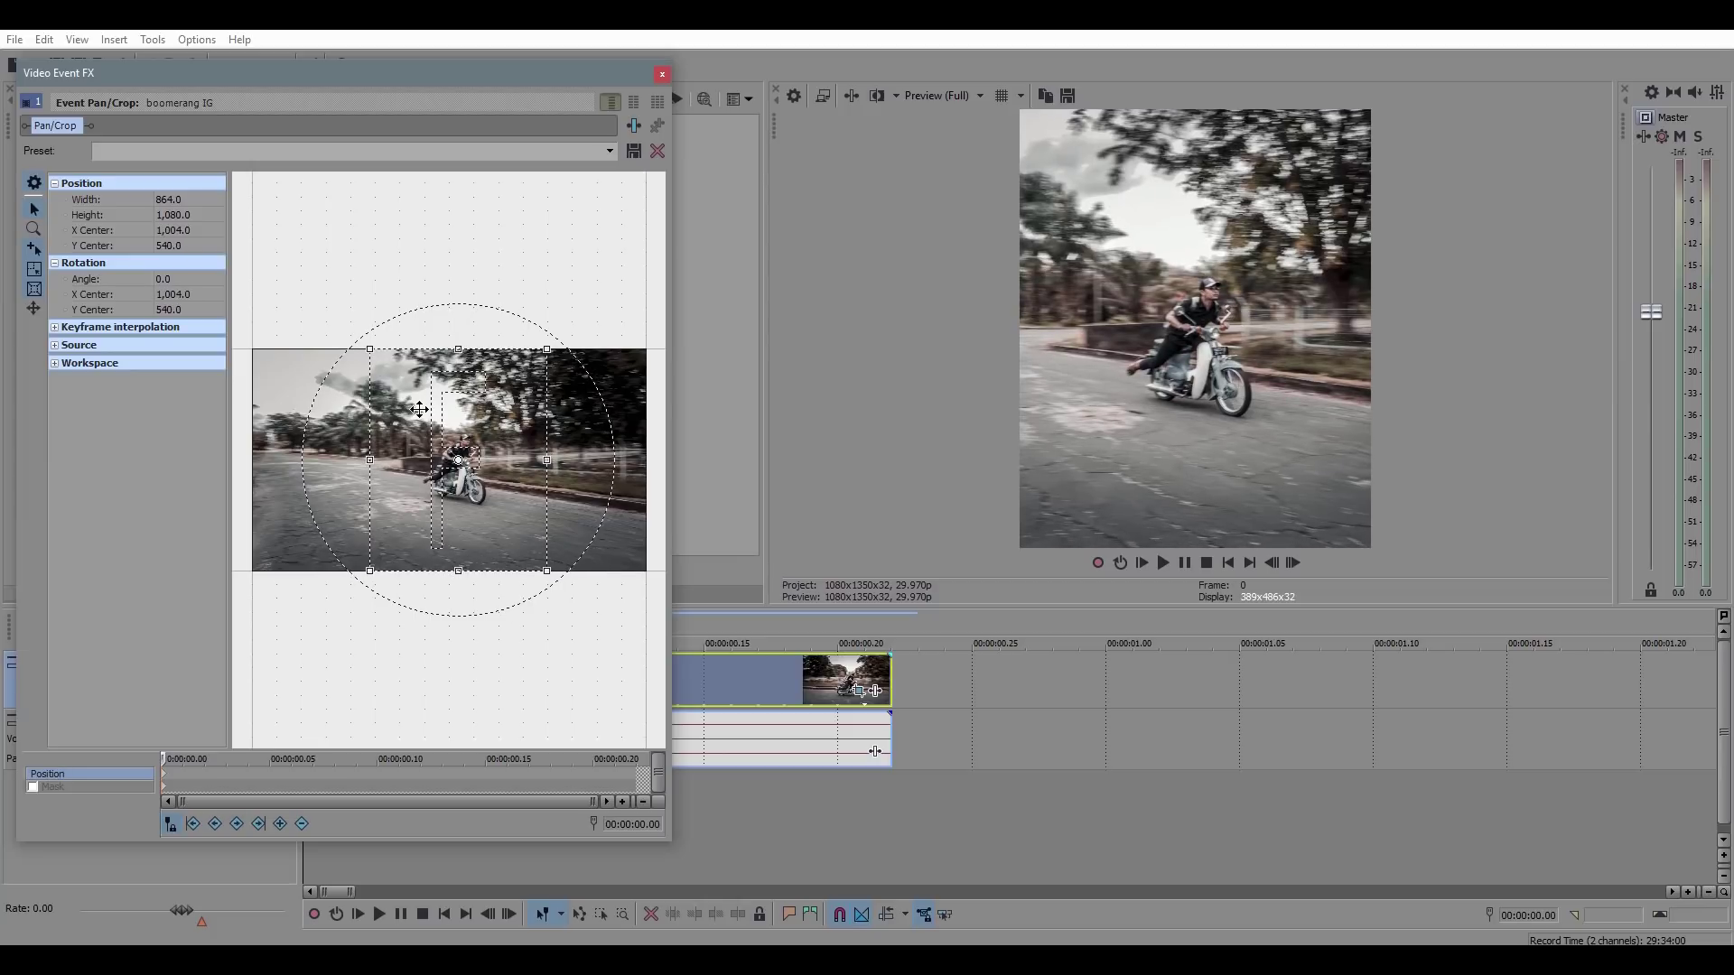
click(662, 73)
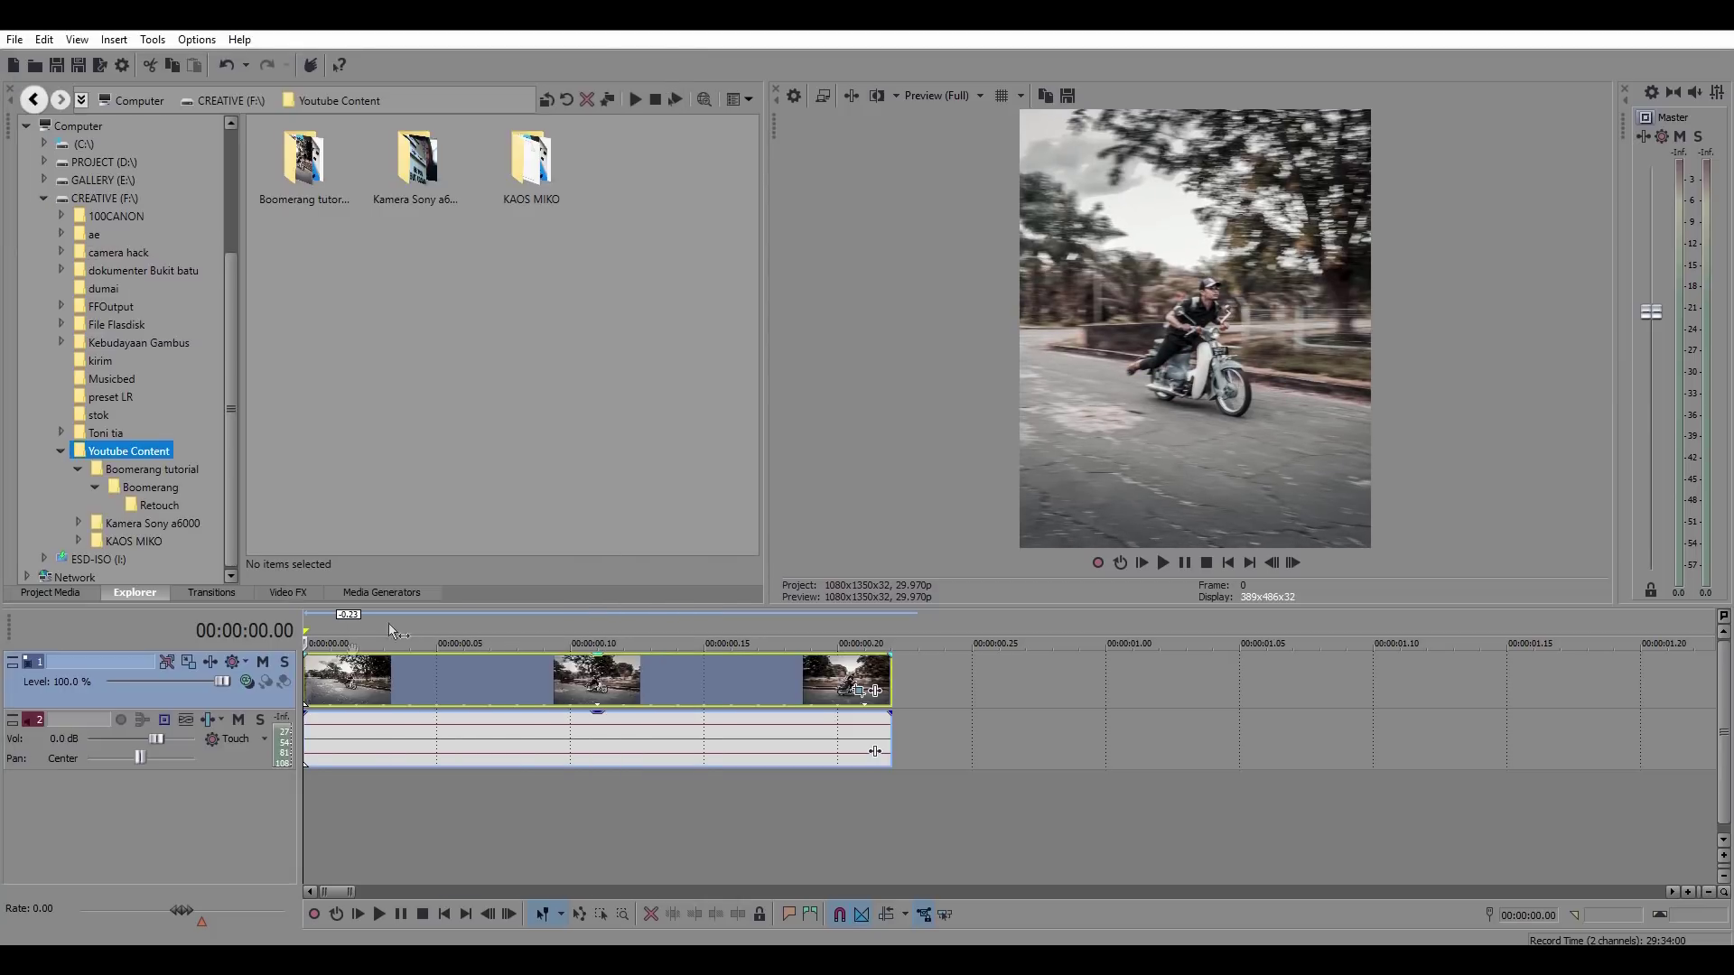
Play the cropped clip from the start several times to check the rider's framing.
key(space)
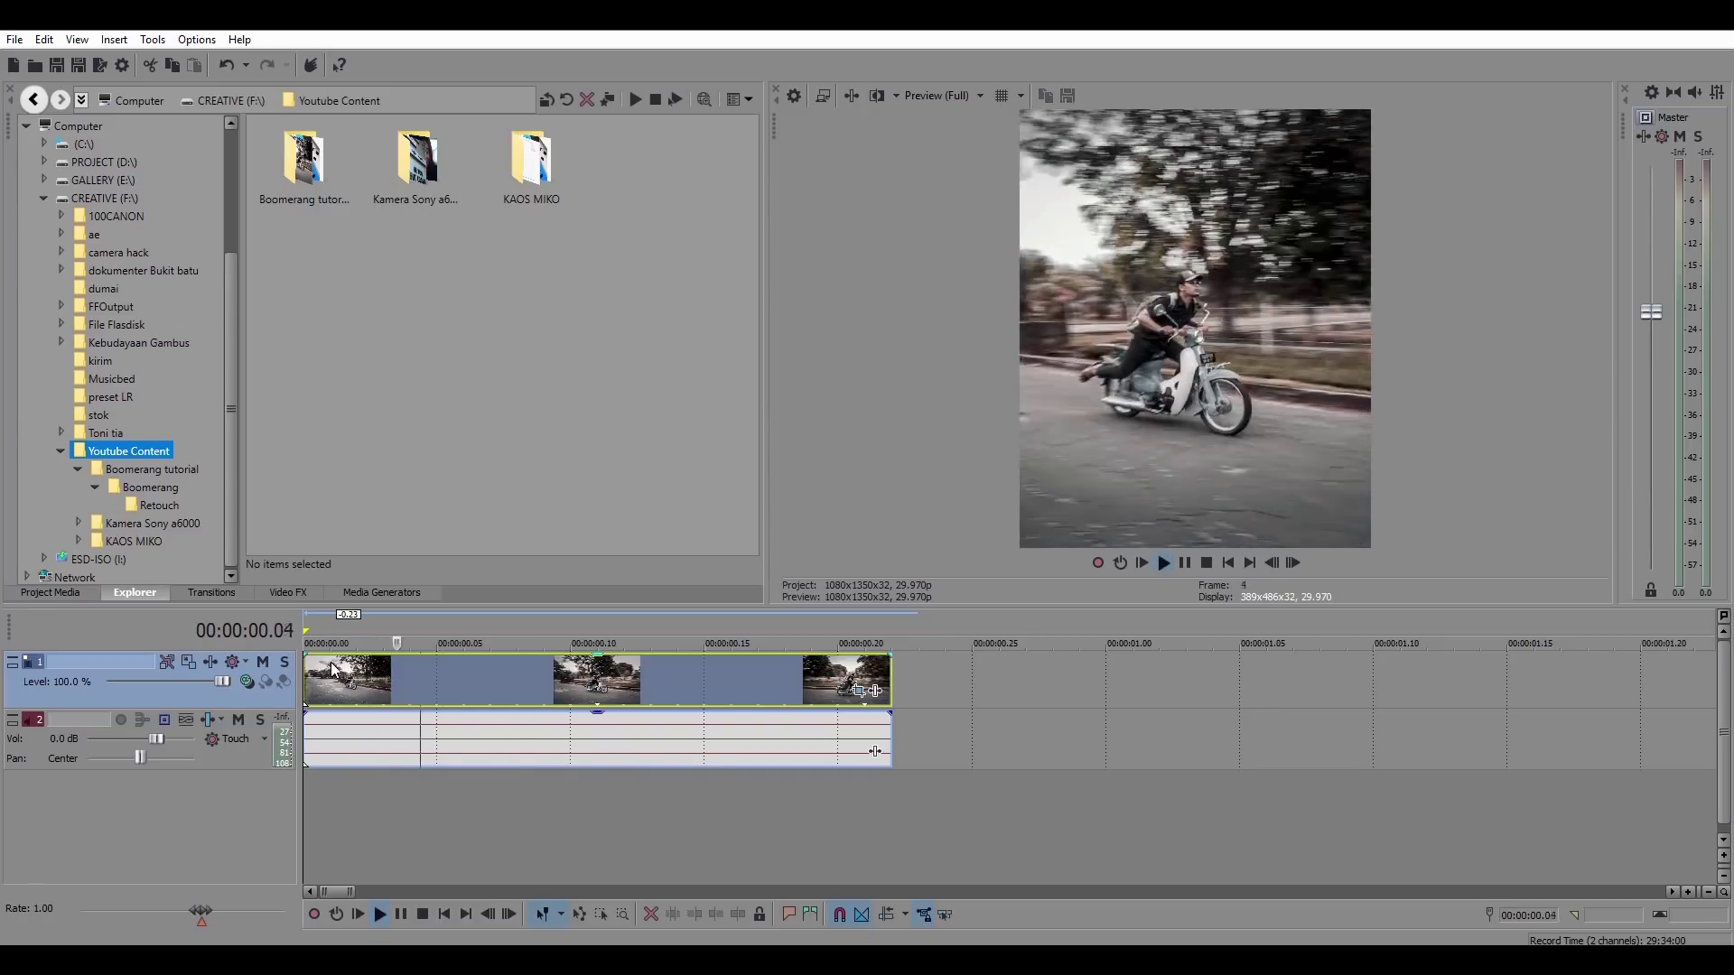
key(space)
key(space)
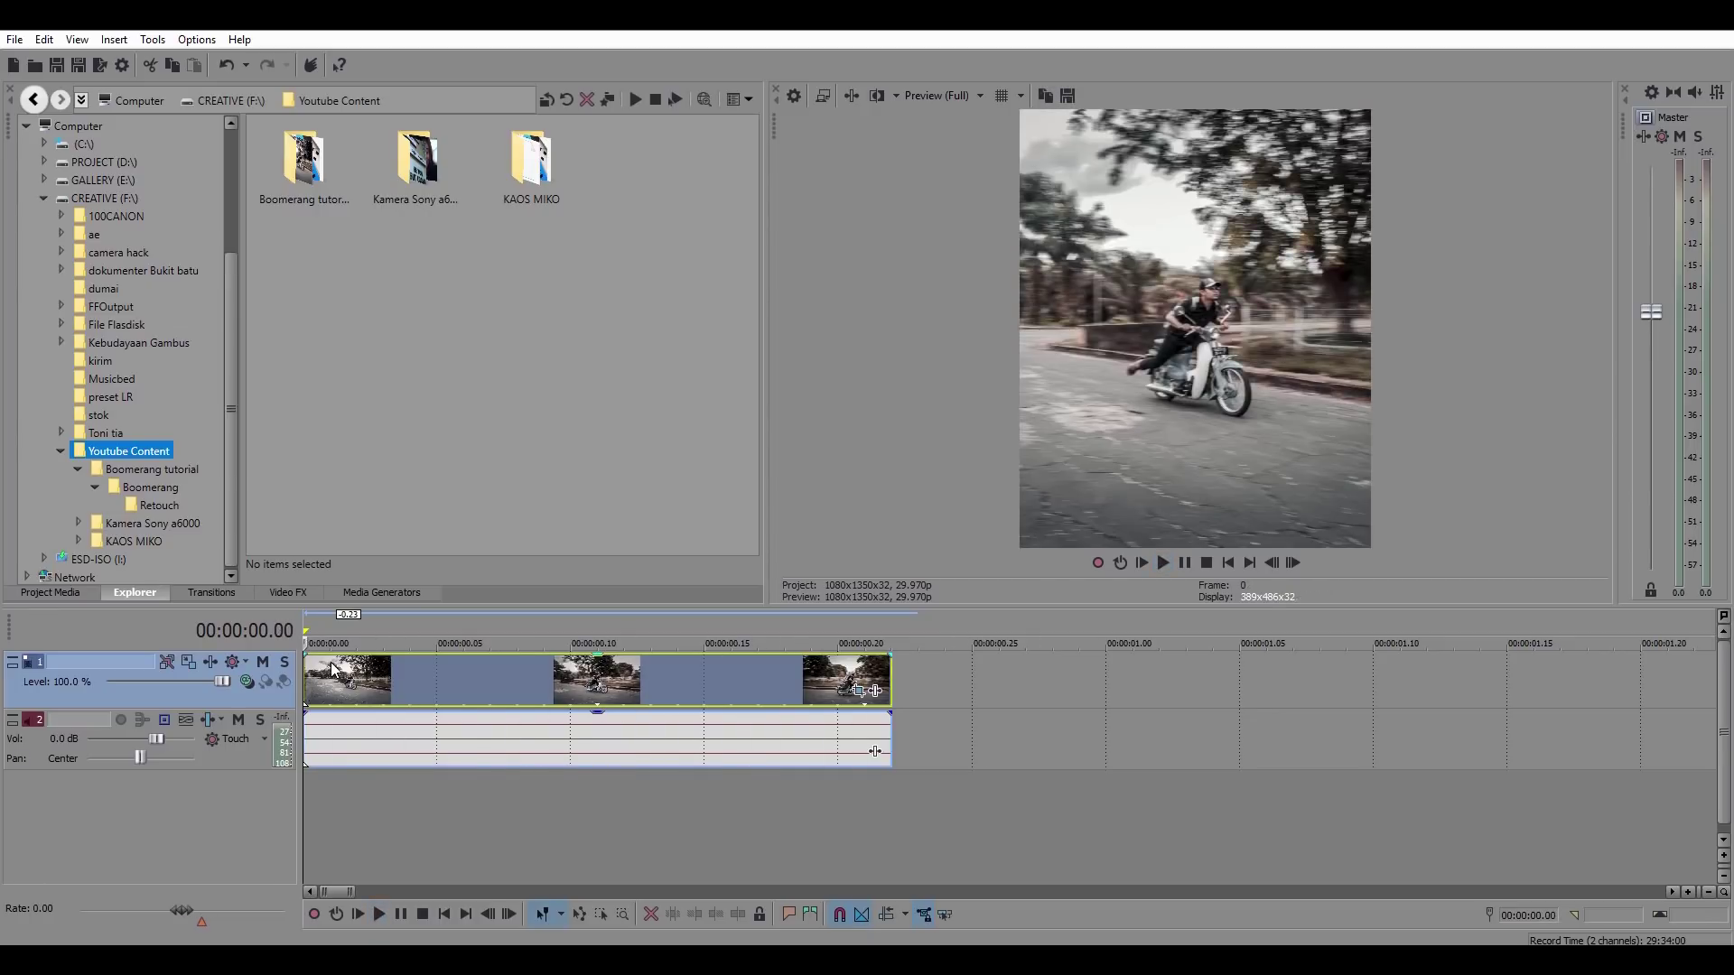
key(space)
key(space)
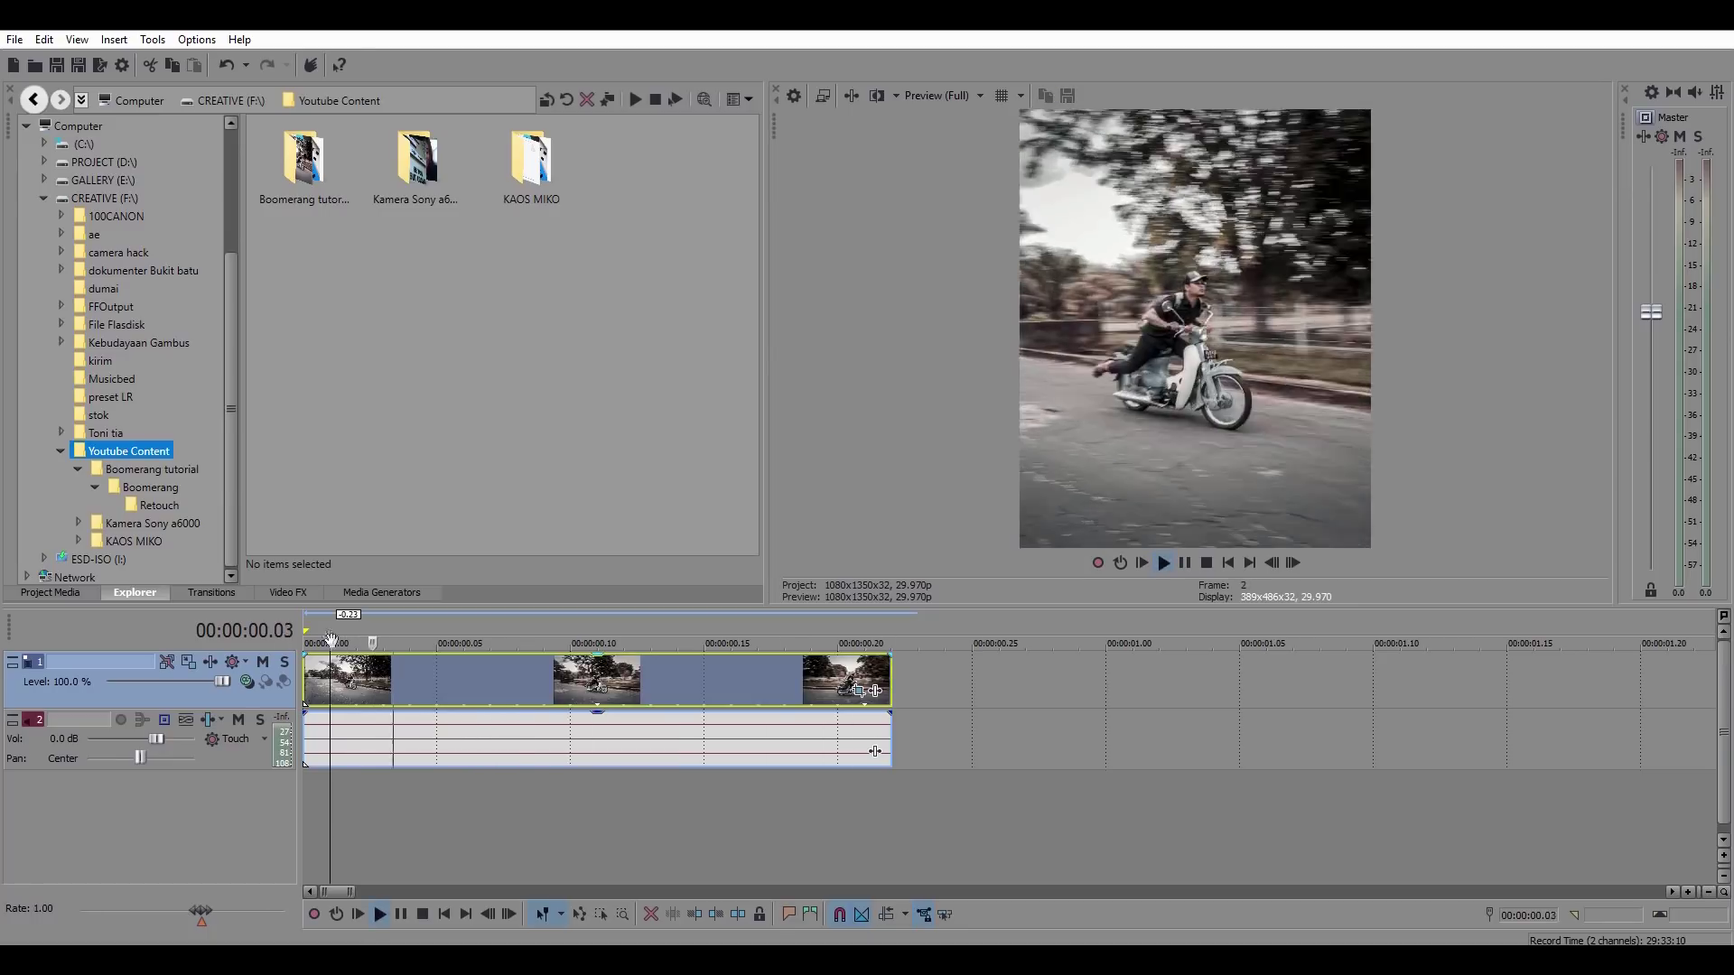
key(space)
key(Right)
key(Right)
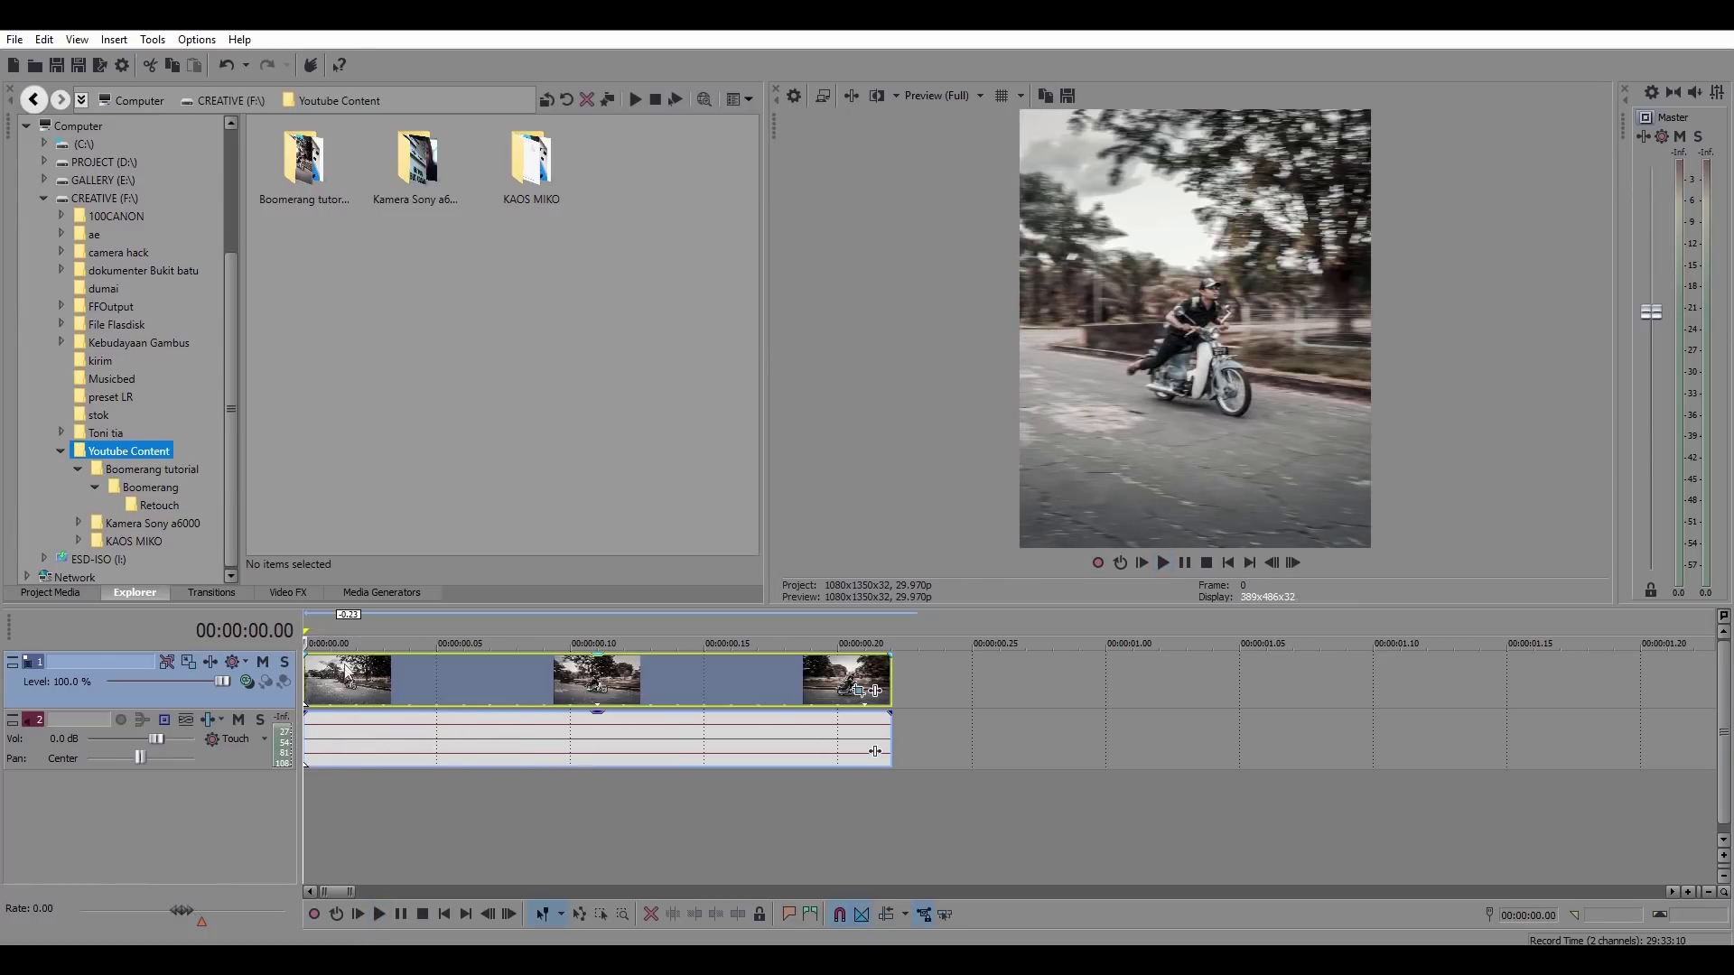
Copy the boomerang IG clip and paste the duplicate directly behind the original, without a gap.
scroll(501, 686, down, 2)
scroll(498, 686, down, 1)
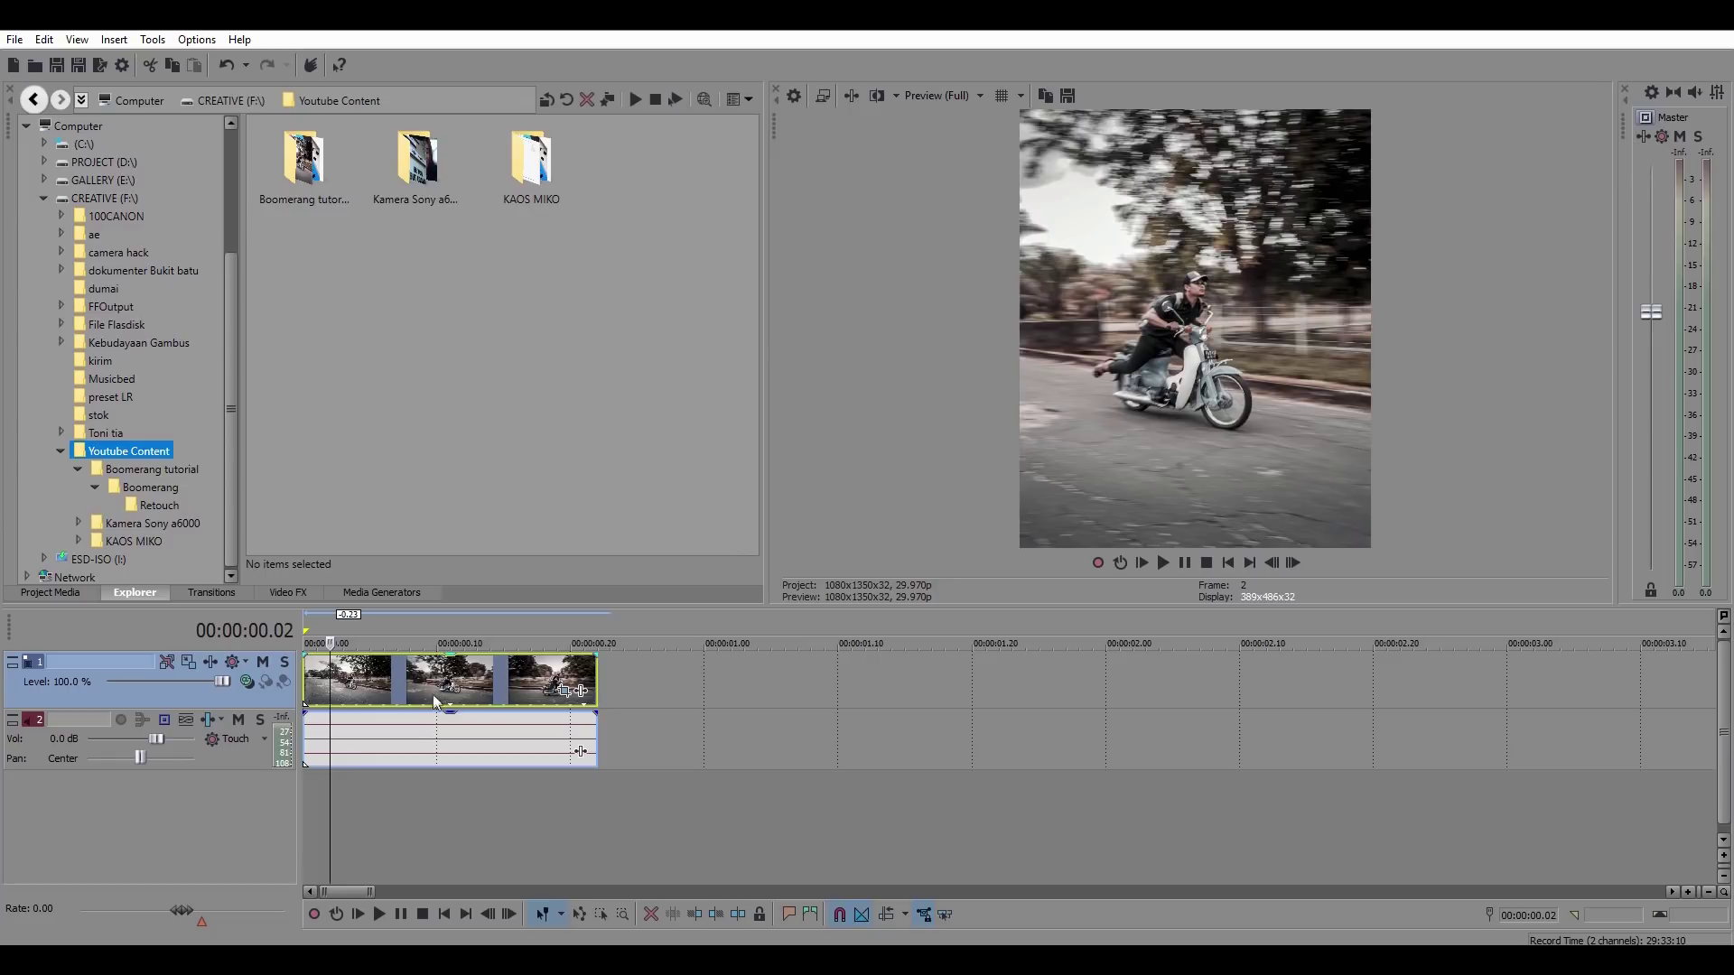
right_click(432, 694)
right_click(387, 688)
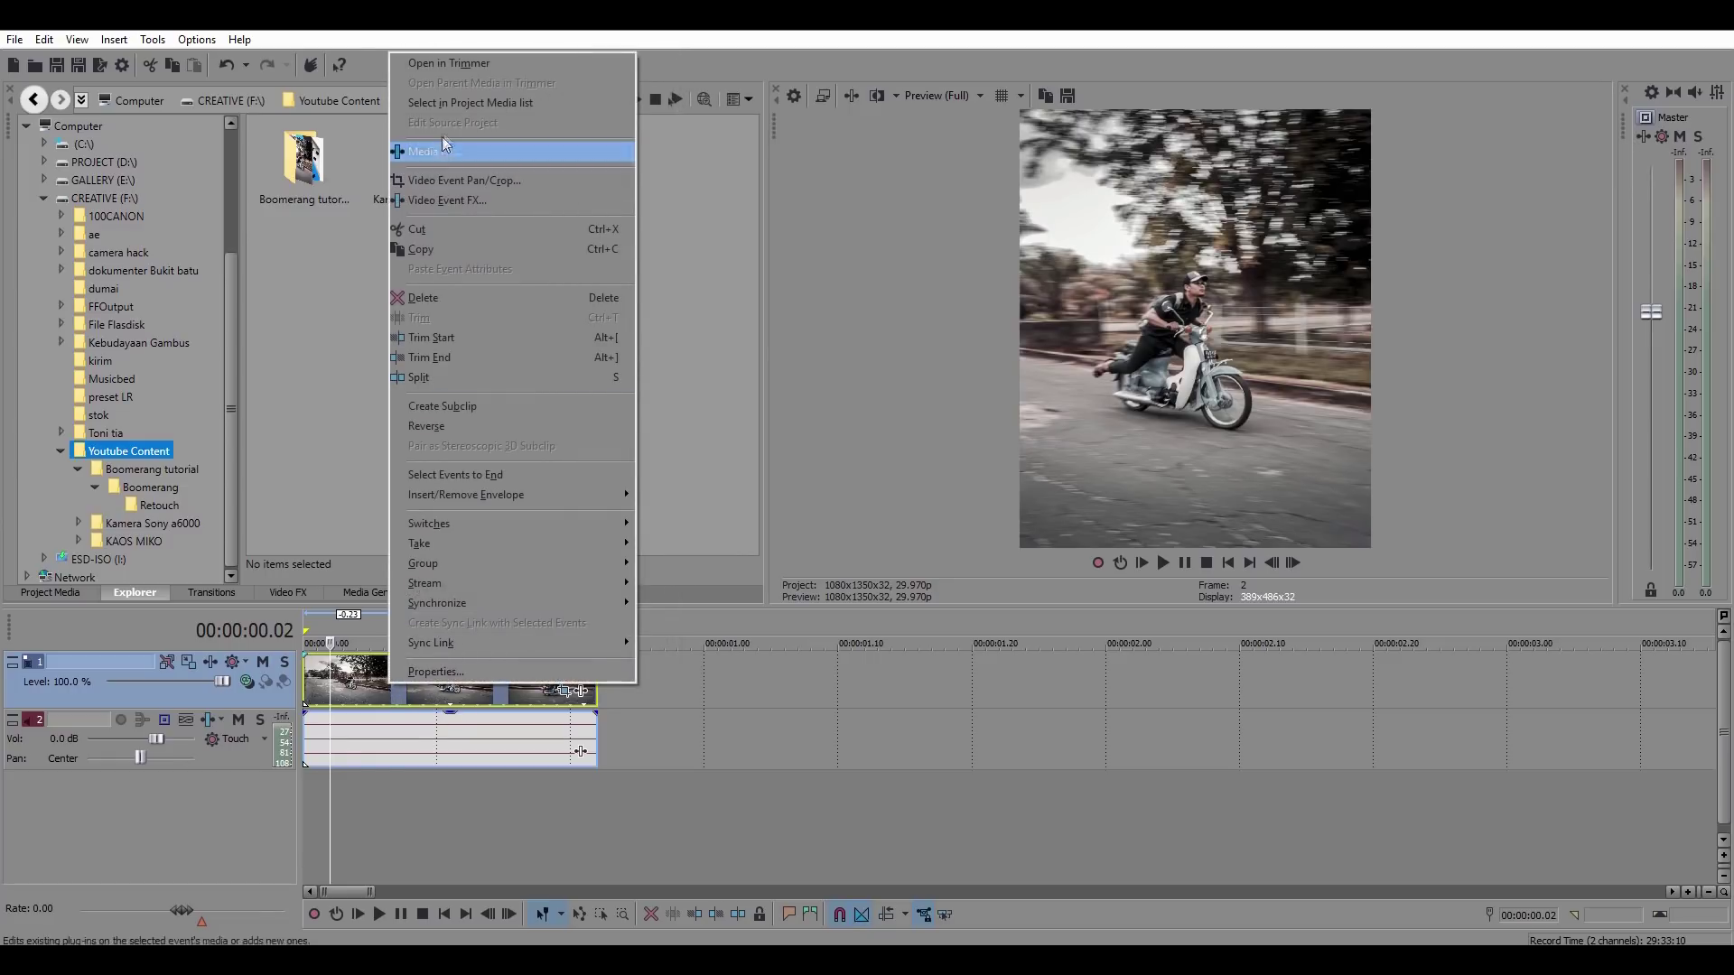
click(428, 251)
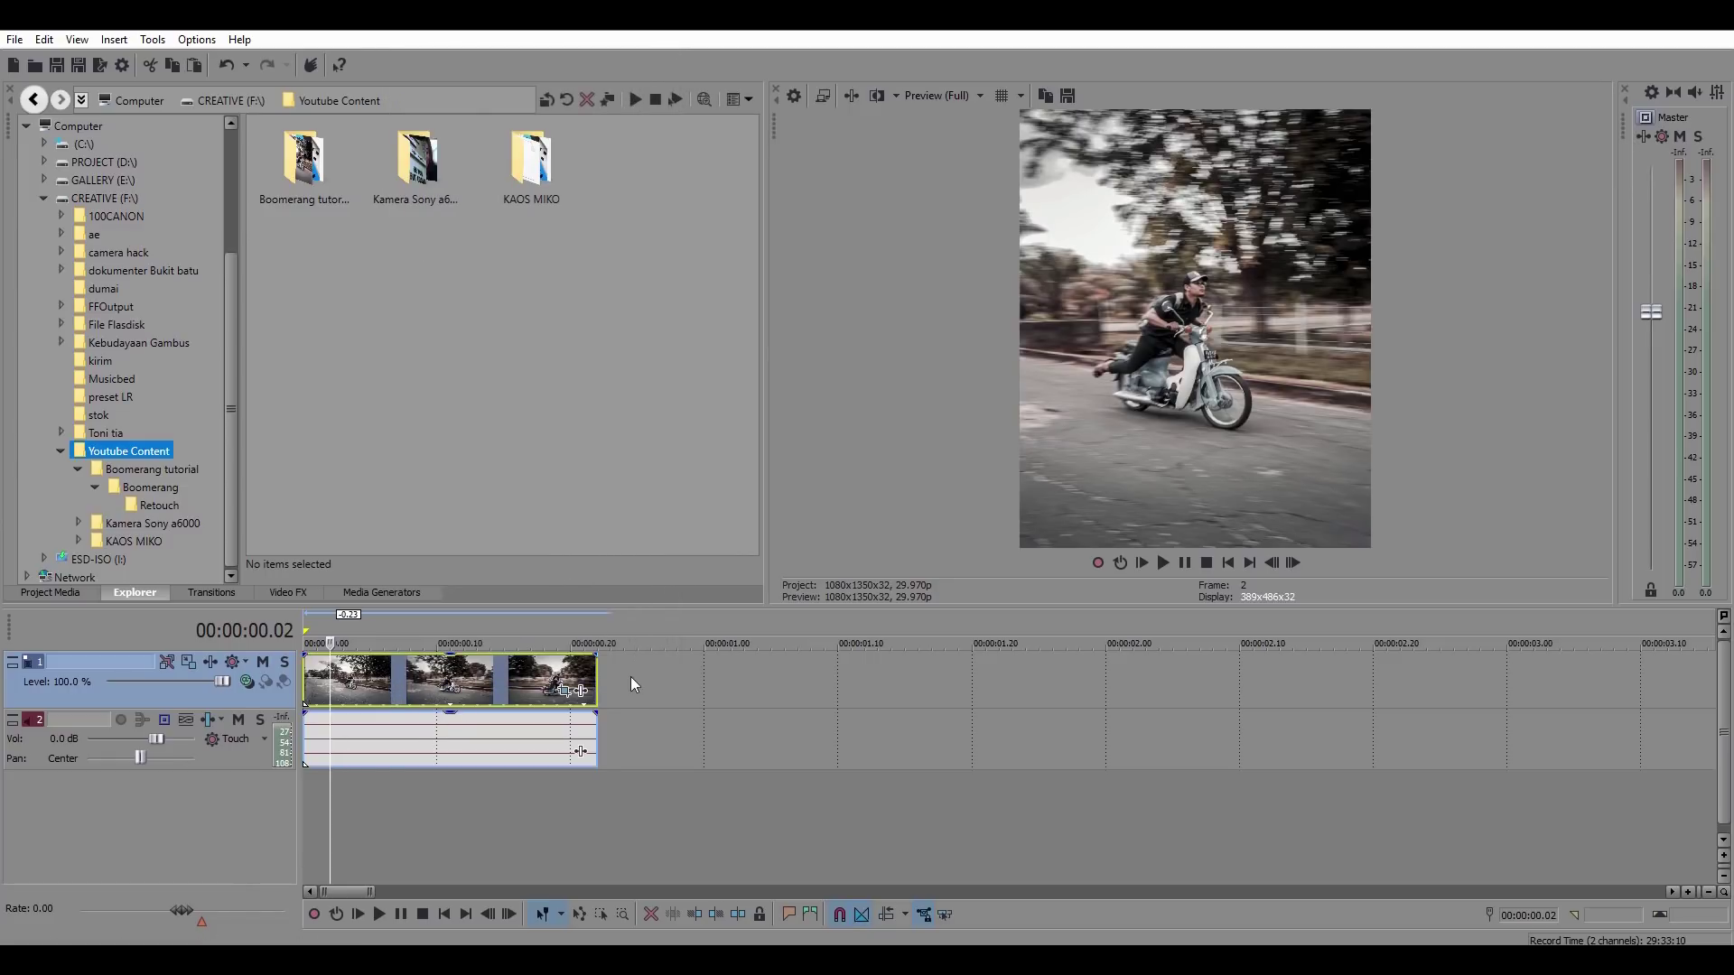
click(638, 676)
right_click(646, 676)
click(679, 358)
drag(731, 678, 687, 681)
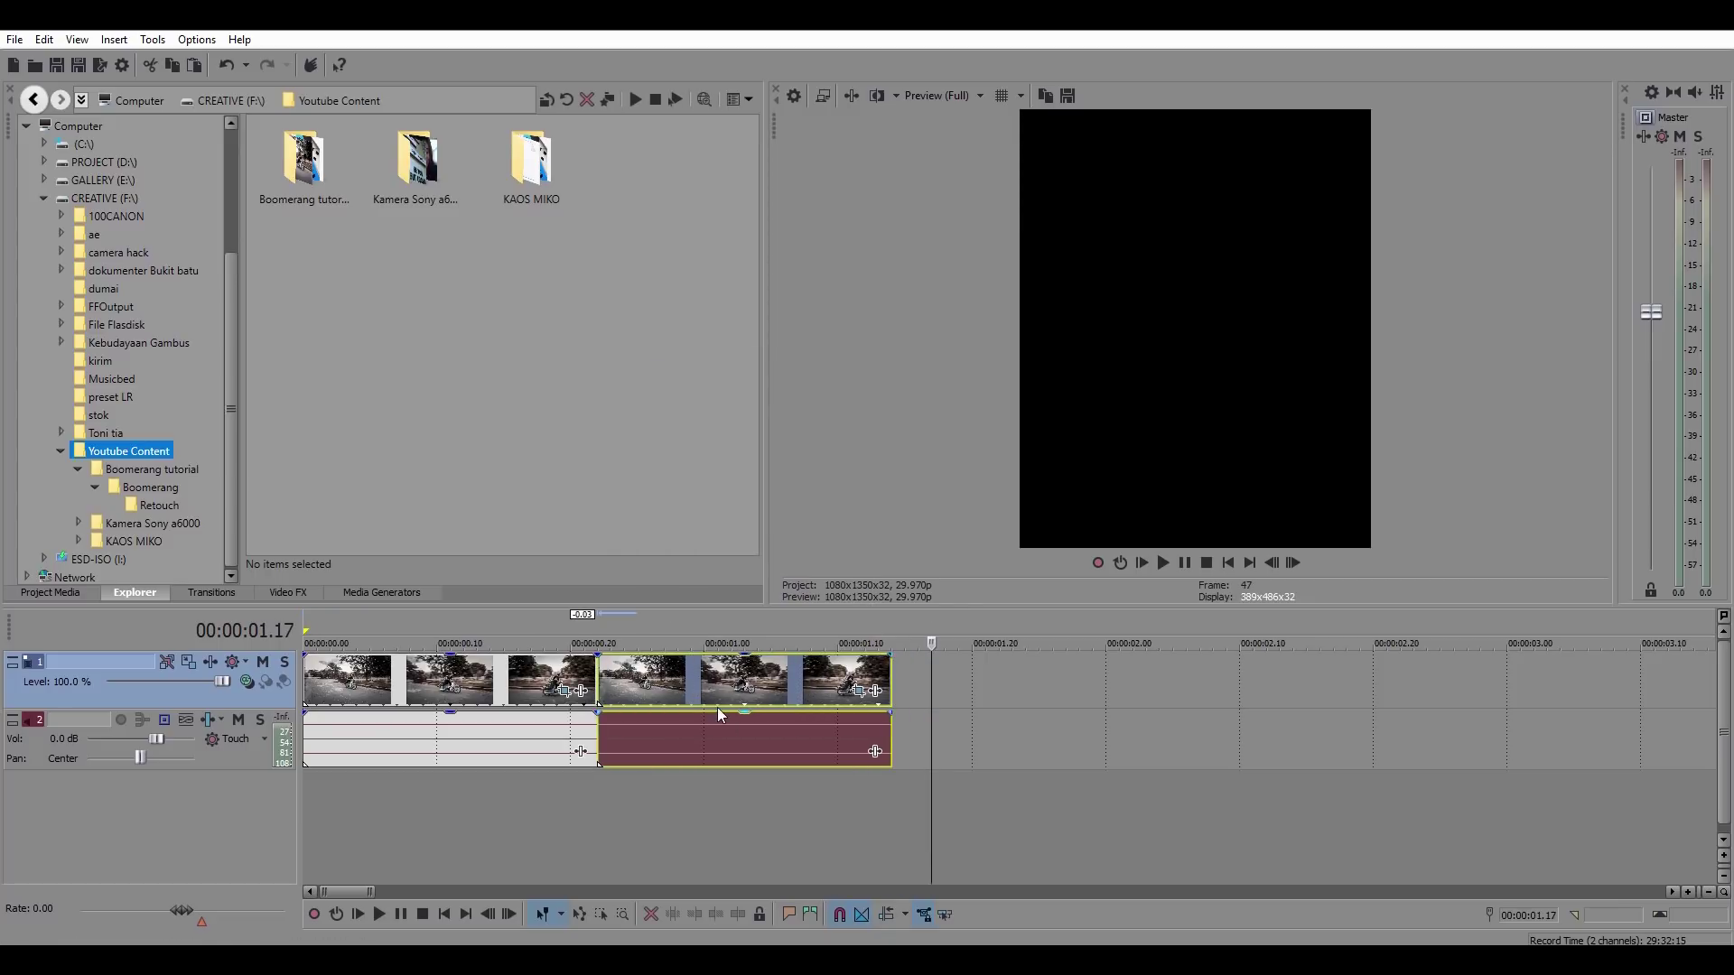
Reverse the second copy of the clip.
click(537, 689)
click(664, 681)
right_click(752, 679)
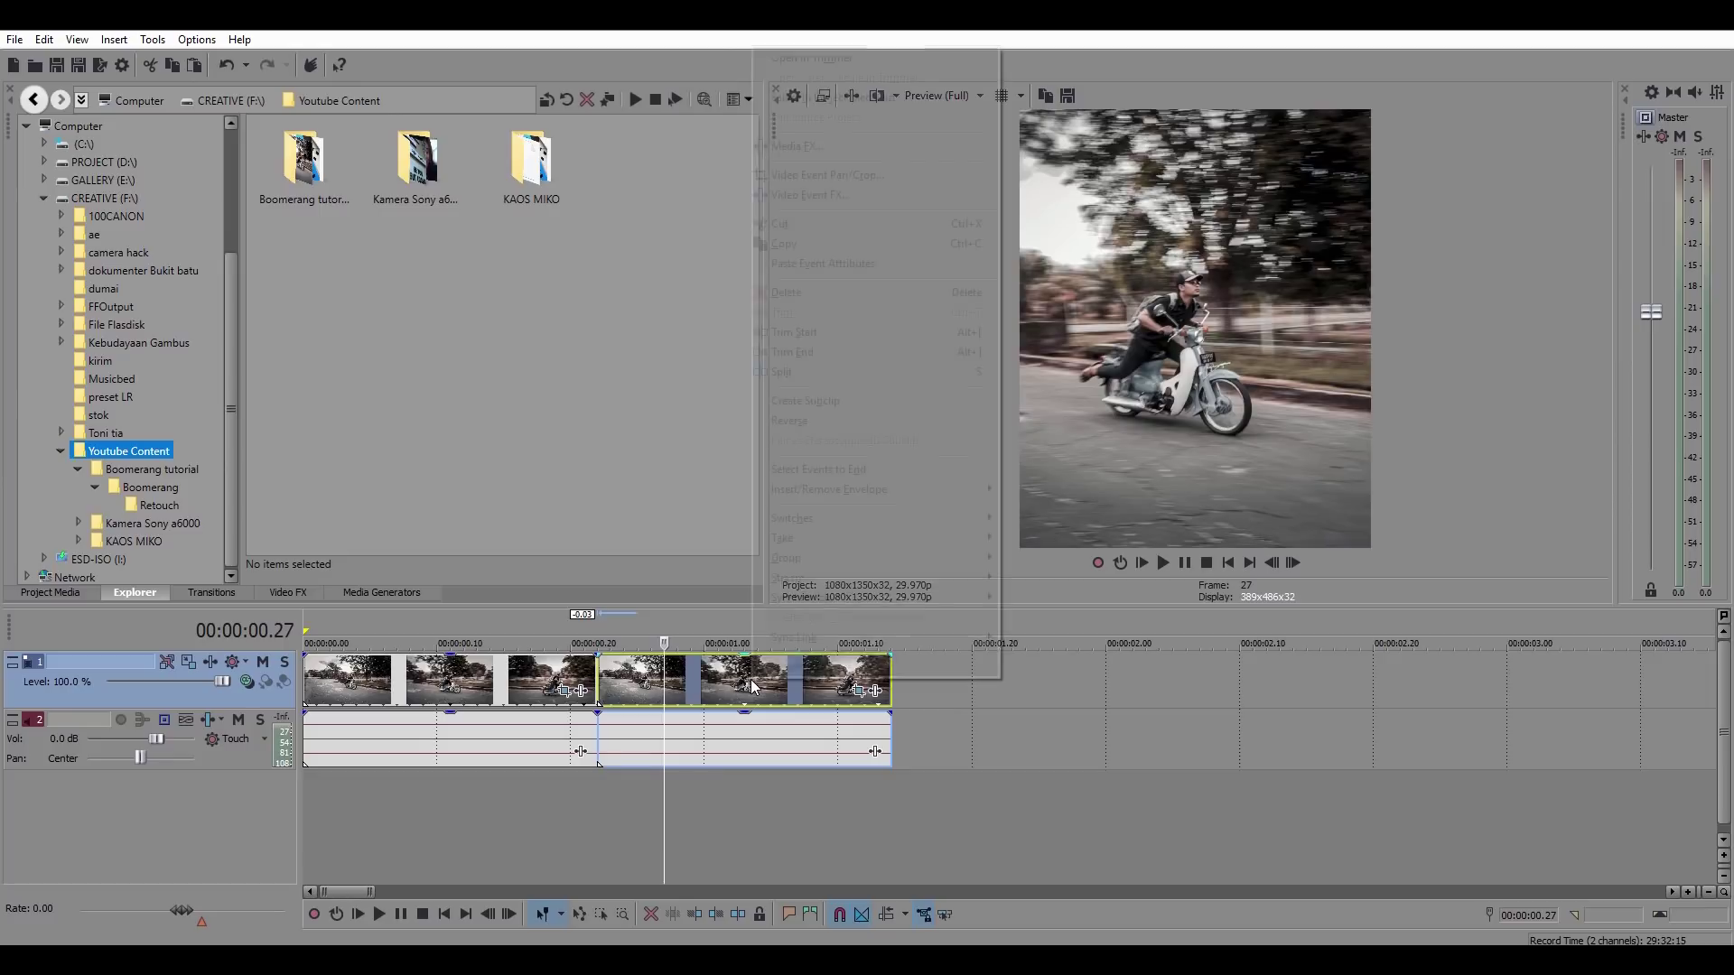
click(794, 421)
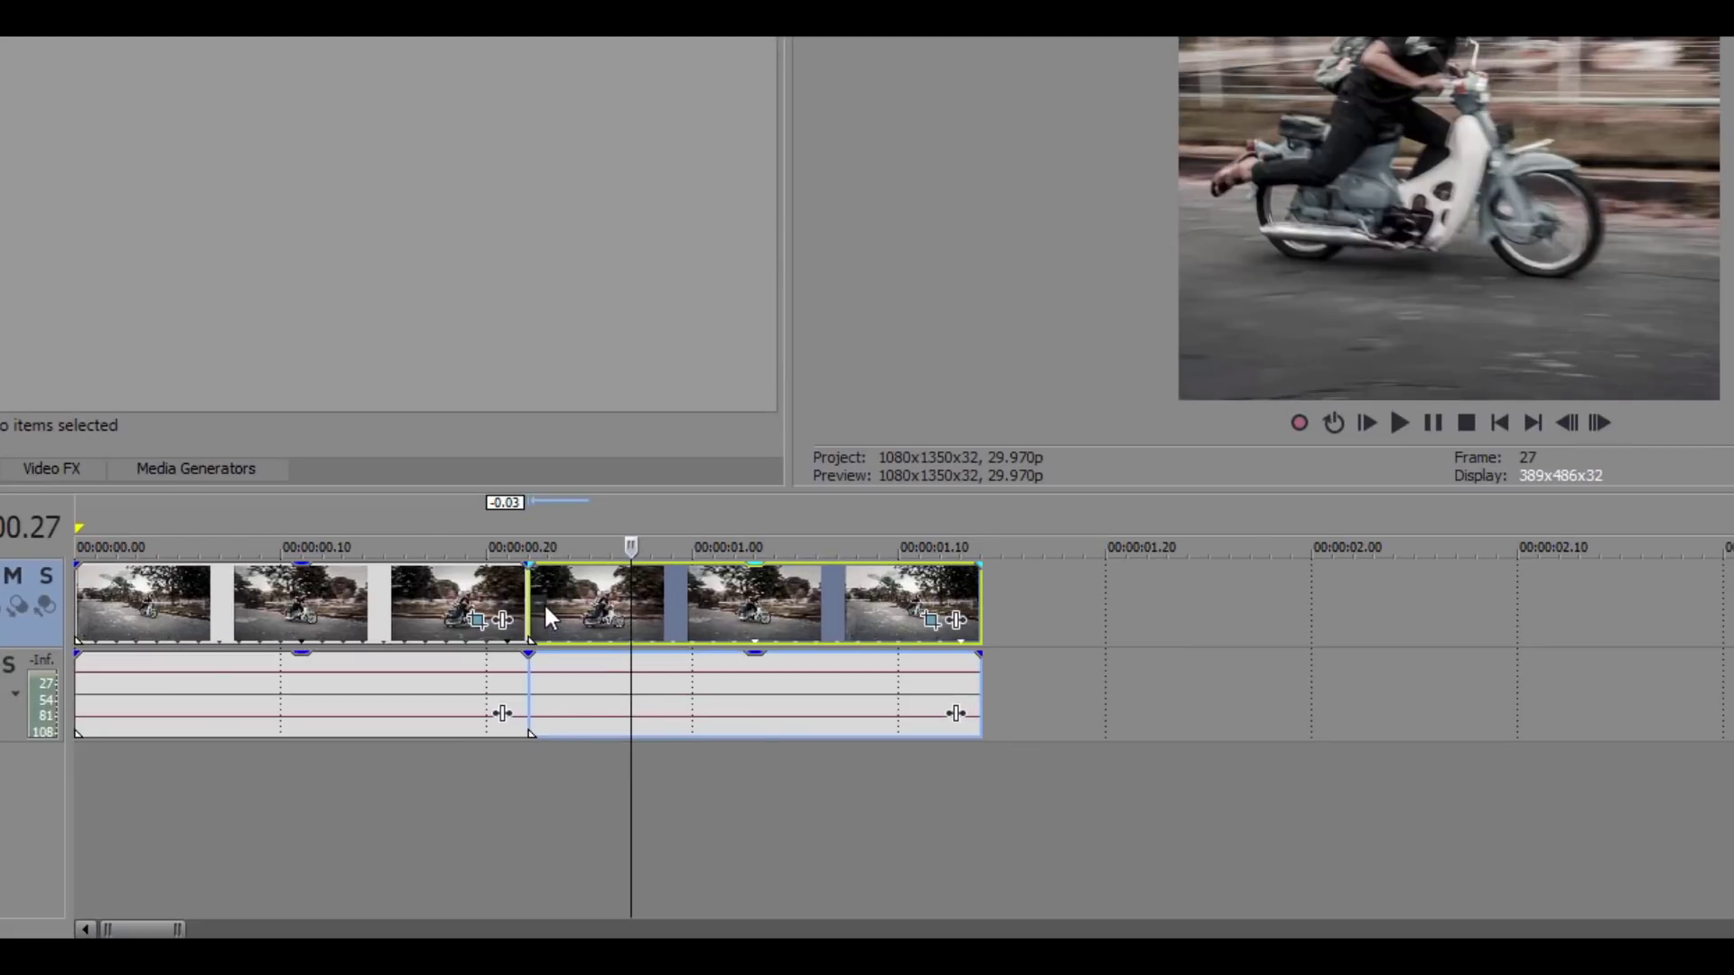
Play the timeline from the join between the forward and reversed clips to check the transition.
scroll(543, 604, up, 5)
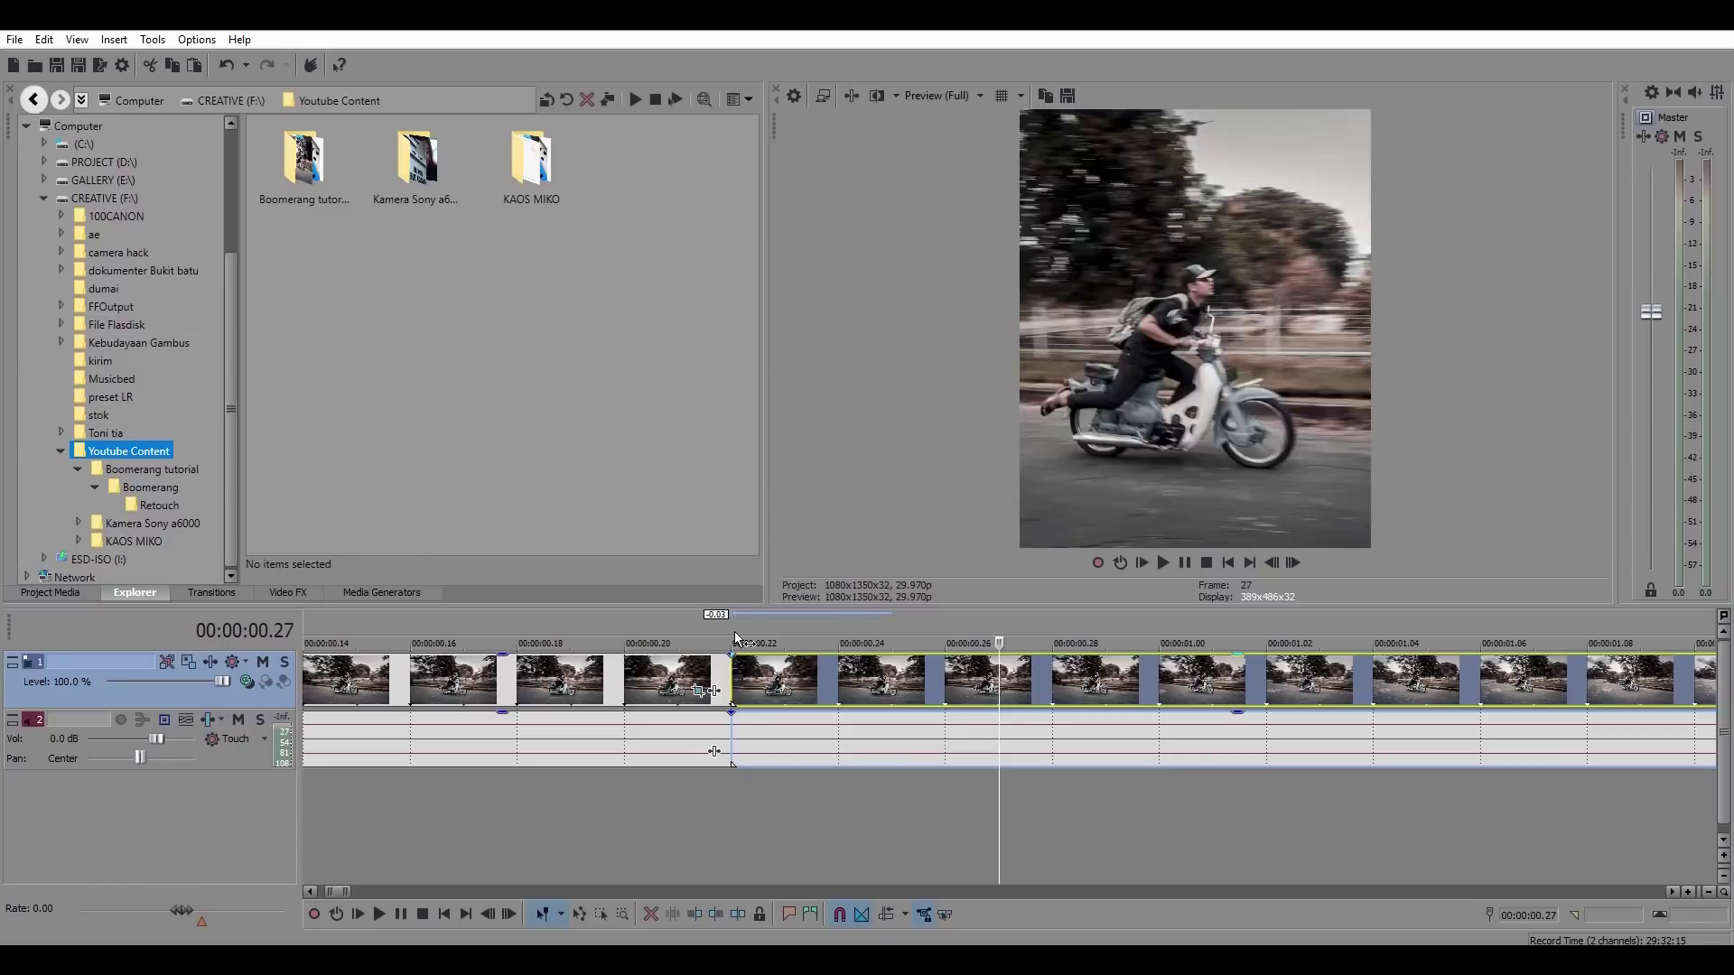
click(735, 543)
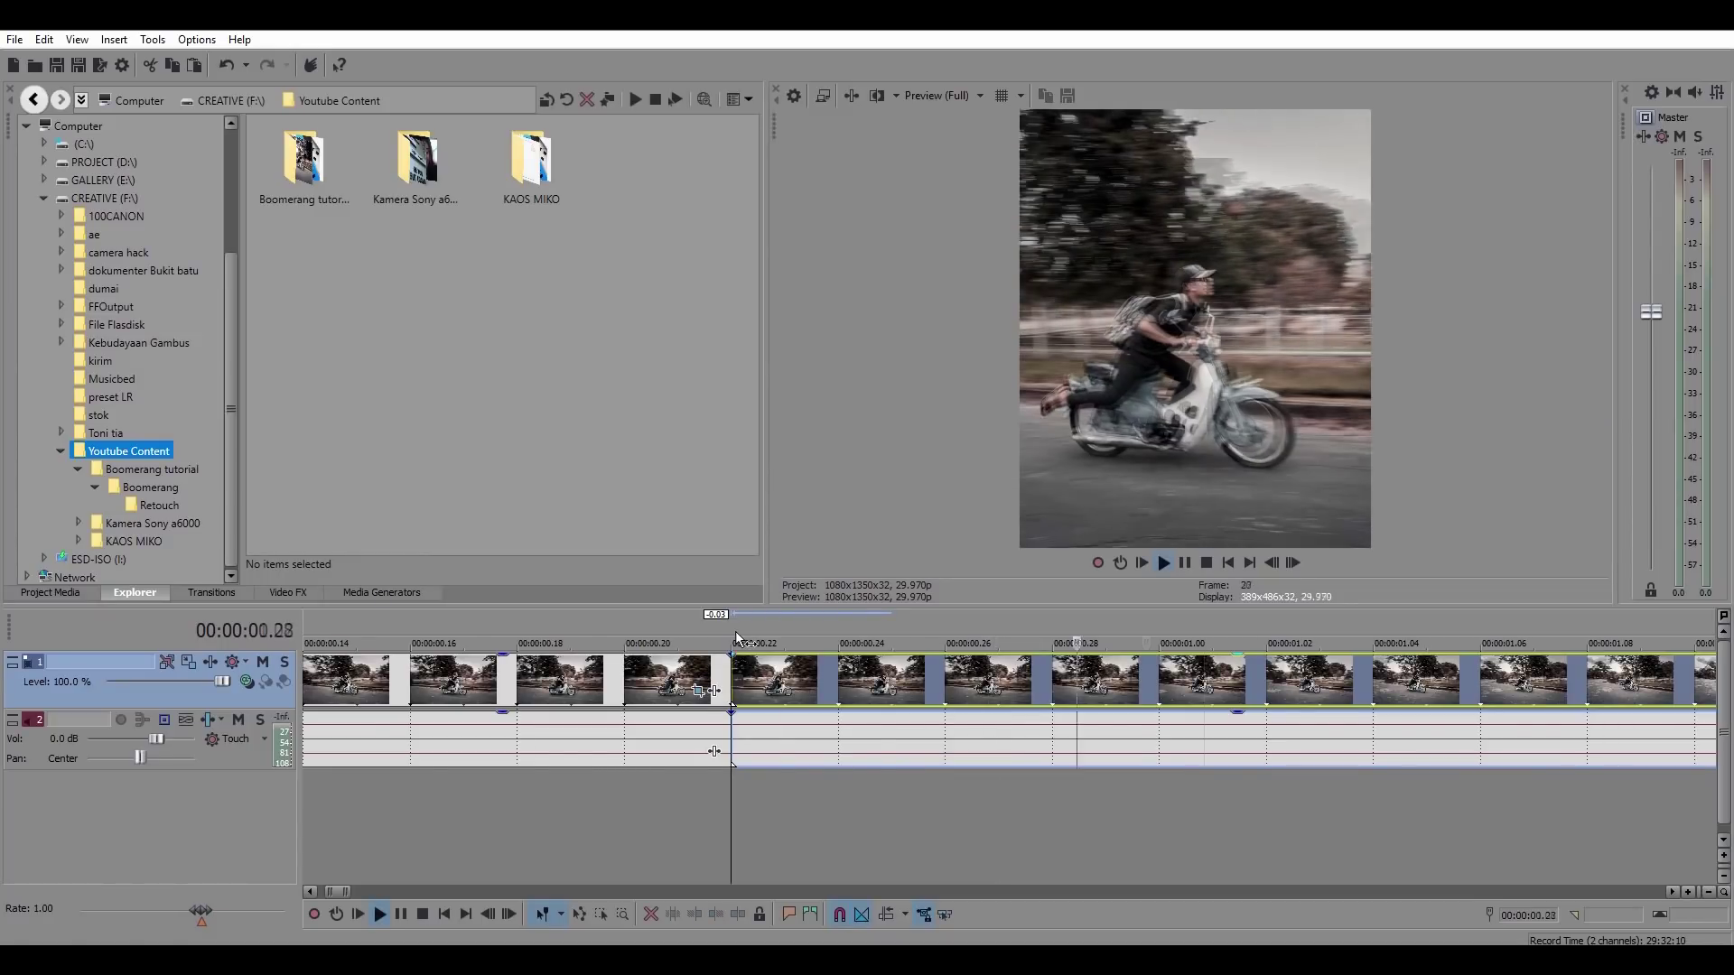
scroll(735, 632, down, 5)
scroll(712, 665, up, 5)
scroll(600, 635, down, 5)
key(space)
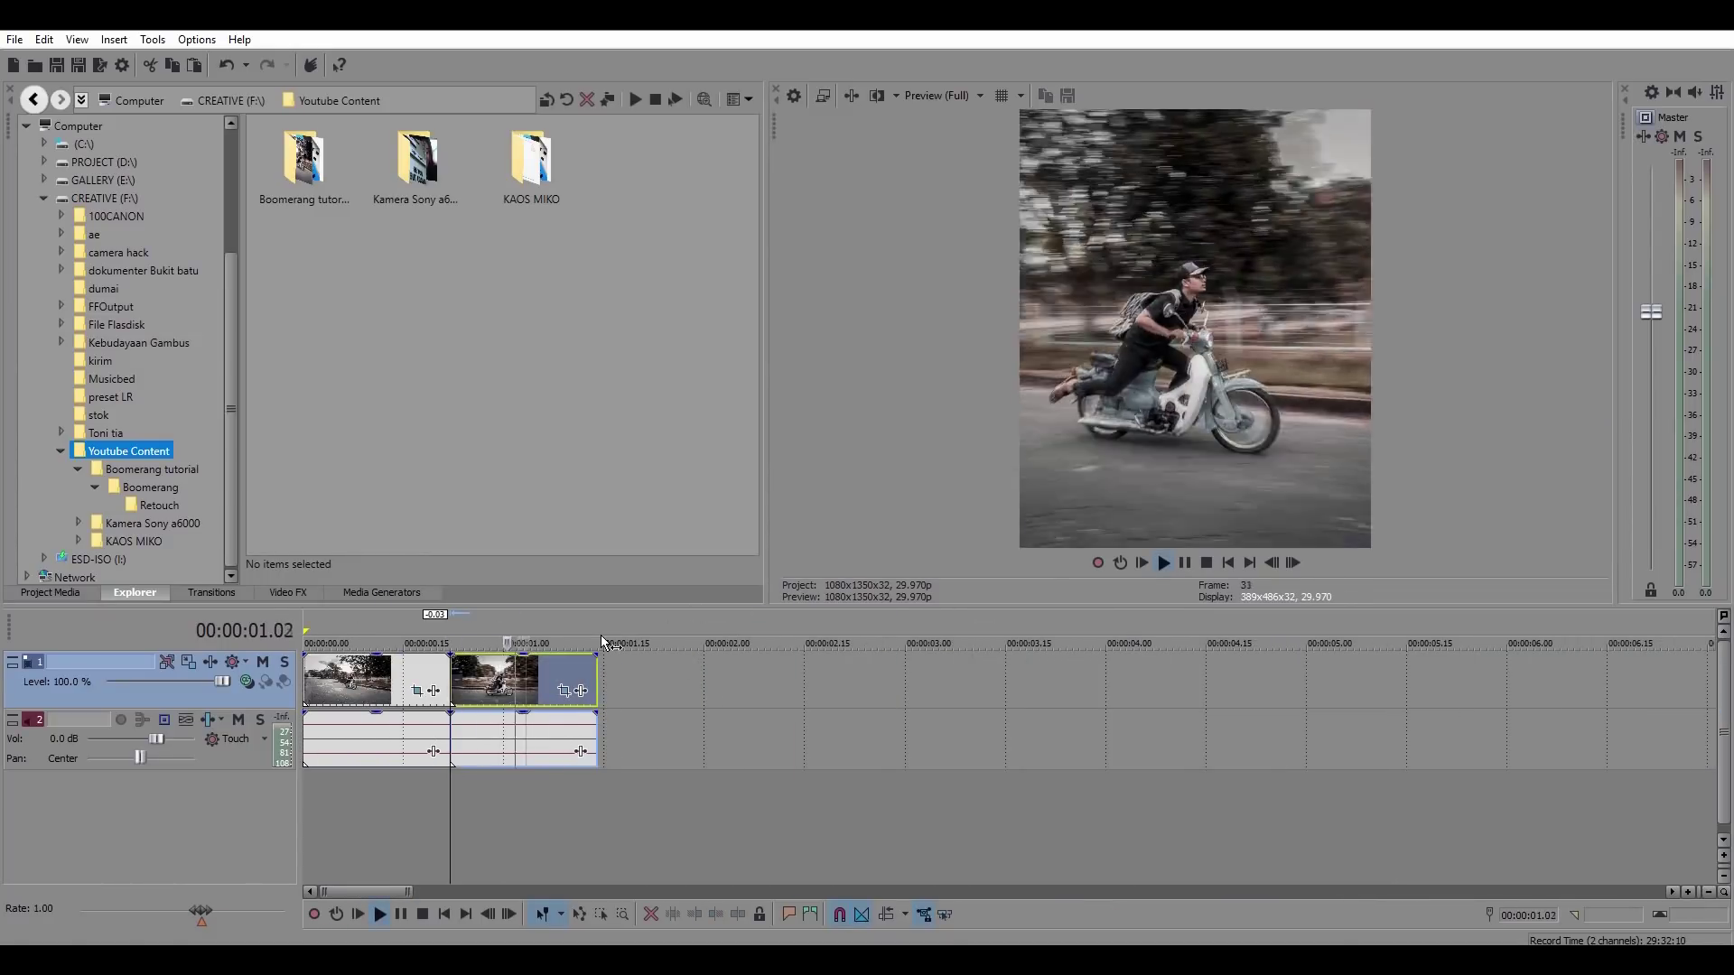
Copy the first, forward clip and paste it directly behind the reversed clip, without a gap.
click(383, 683)
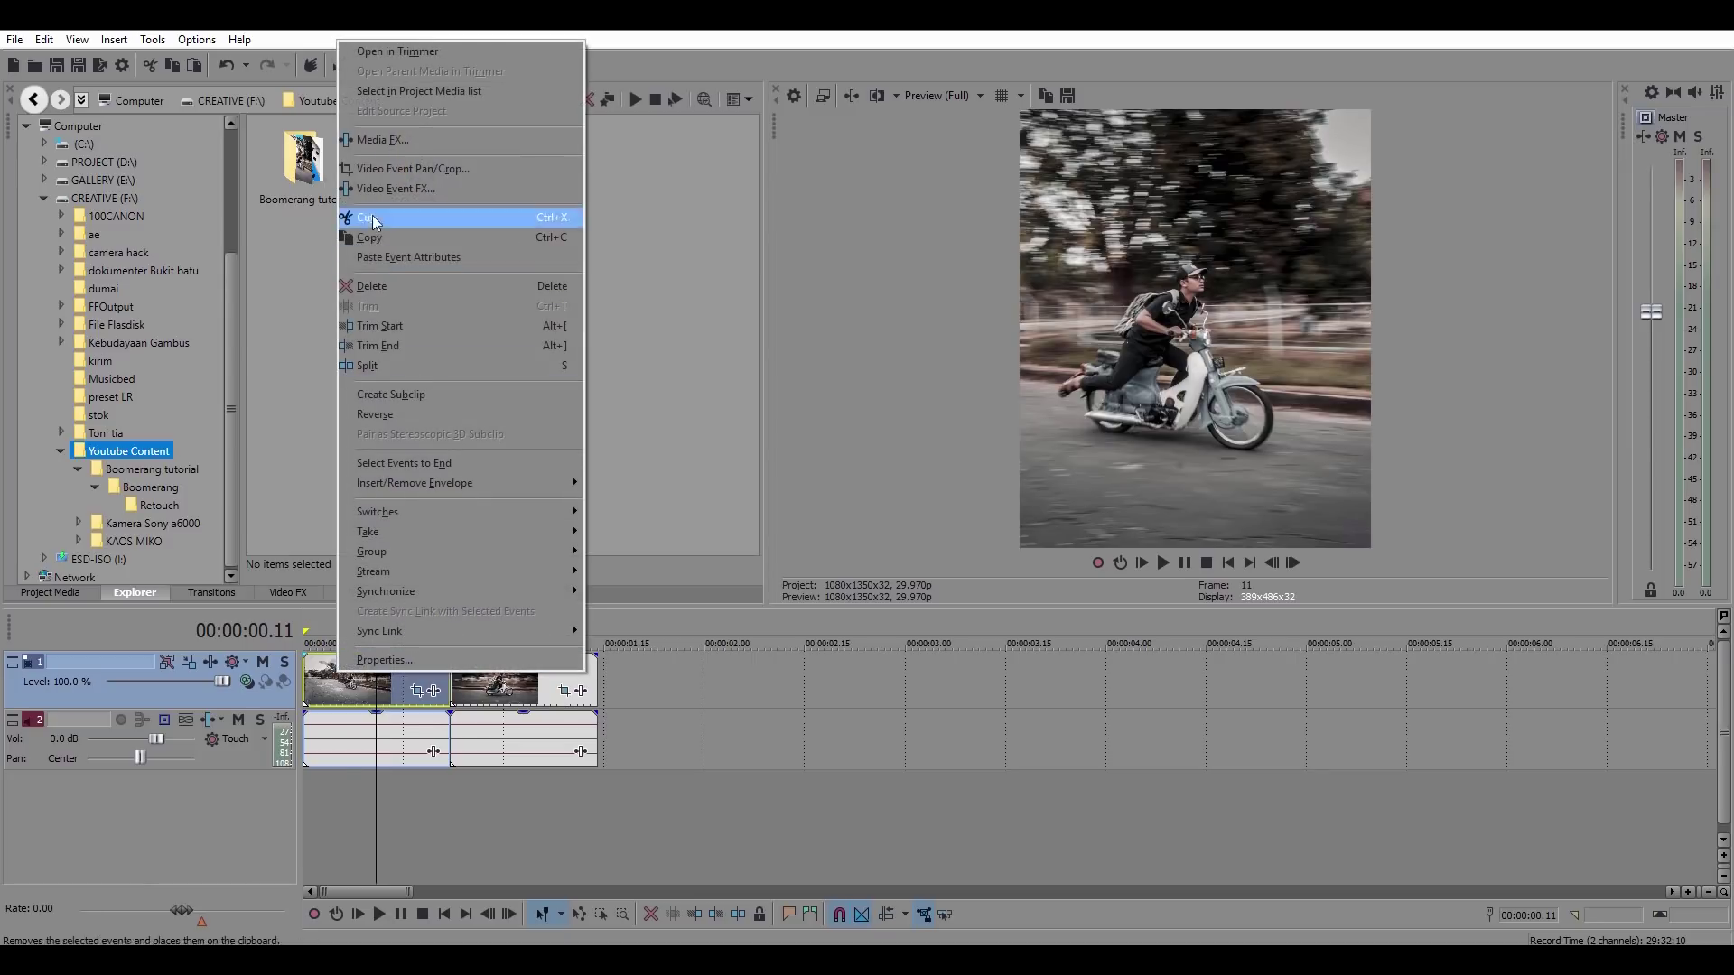
click(369, 238)
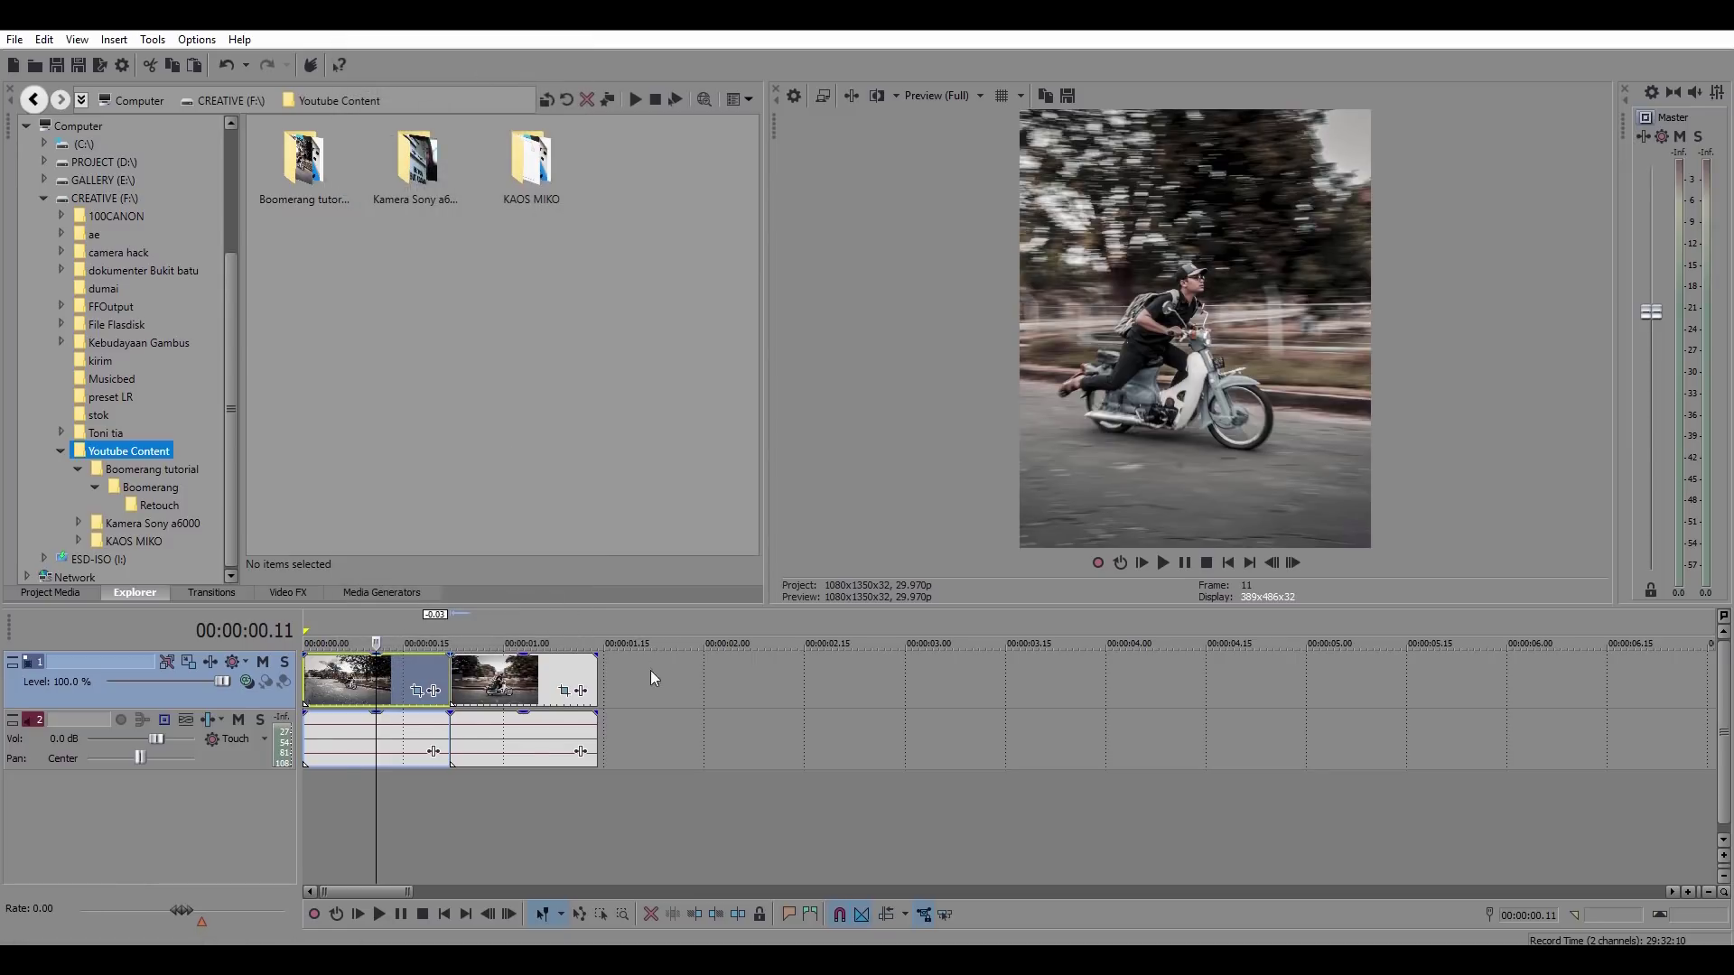
click(644, 669)
right_click(659, 686)
click(702, 370)
drag(697, 686, 650, 696)
Copy the reversed clip and paste it as the fourth clip, directly behind the second forward clip.
click(492, 689)
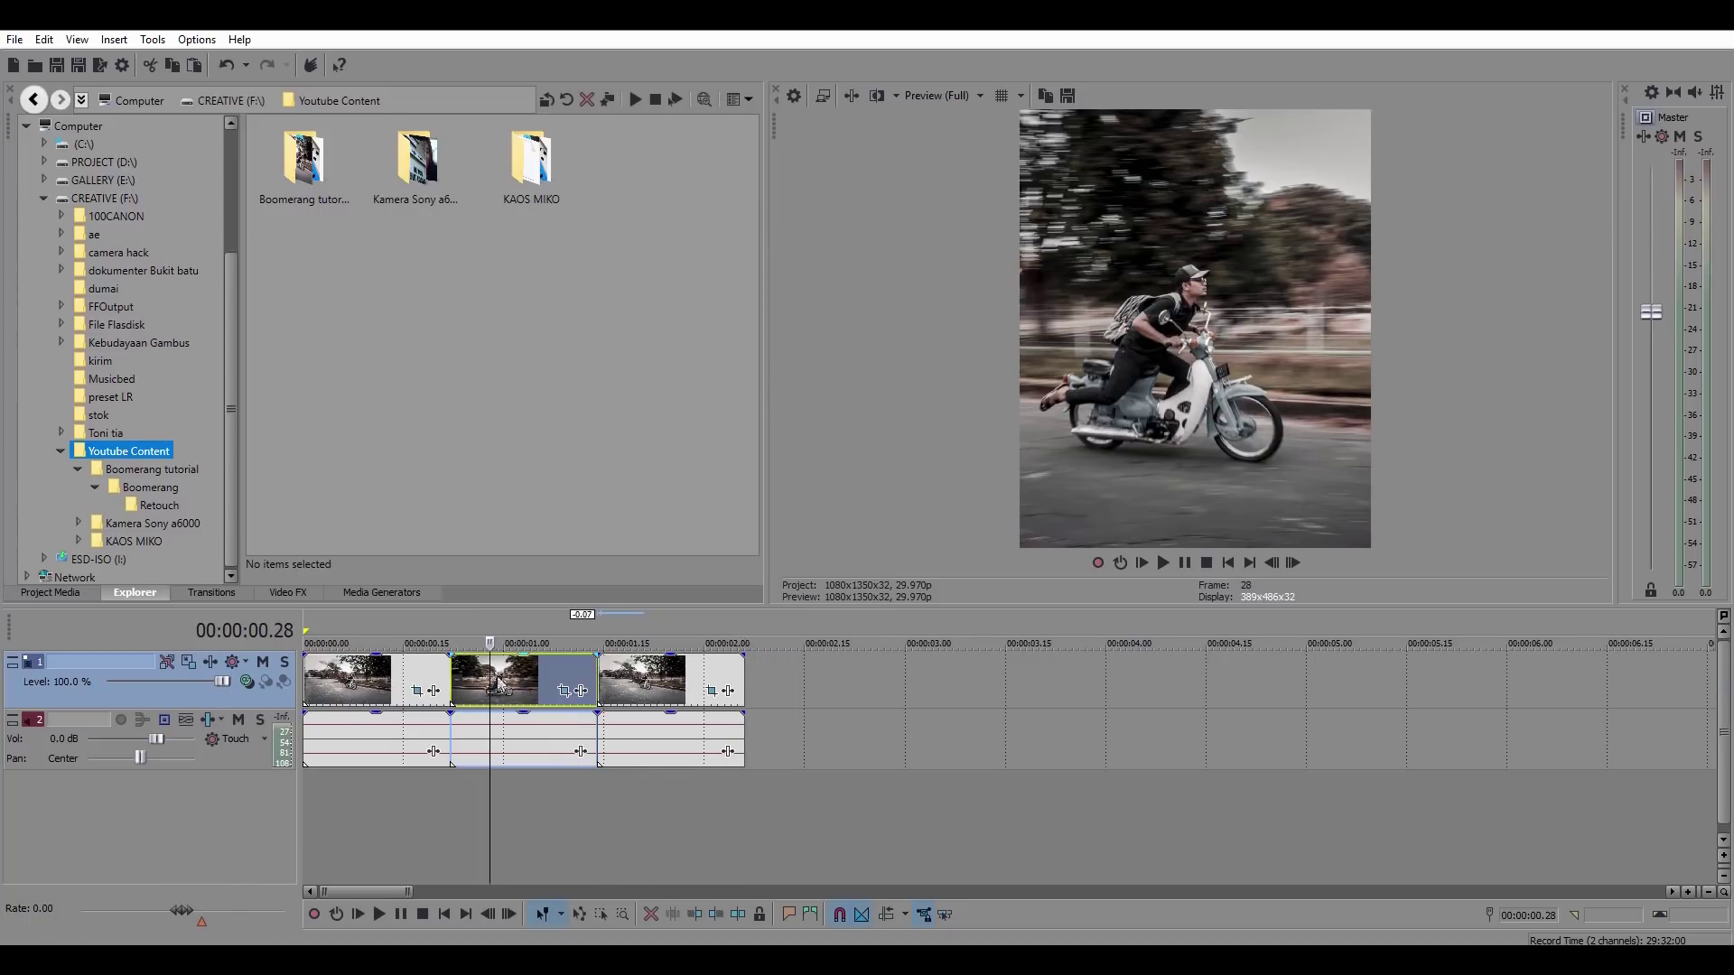
right_click(513, 682)
click(568, 240)
right_click(771, 678)
click(799, 364)
drag(843, 689, 820, 689)
Play the four-clip sequence from the beginning to check the back-and-forth motion.
click(307, 629)
key(space)
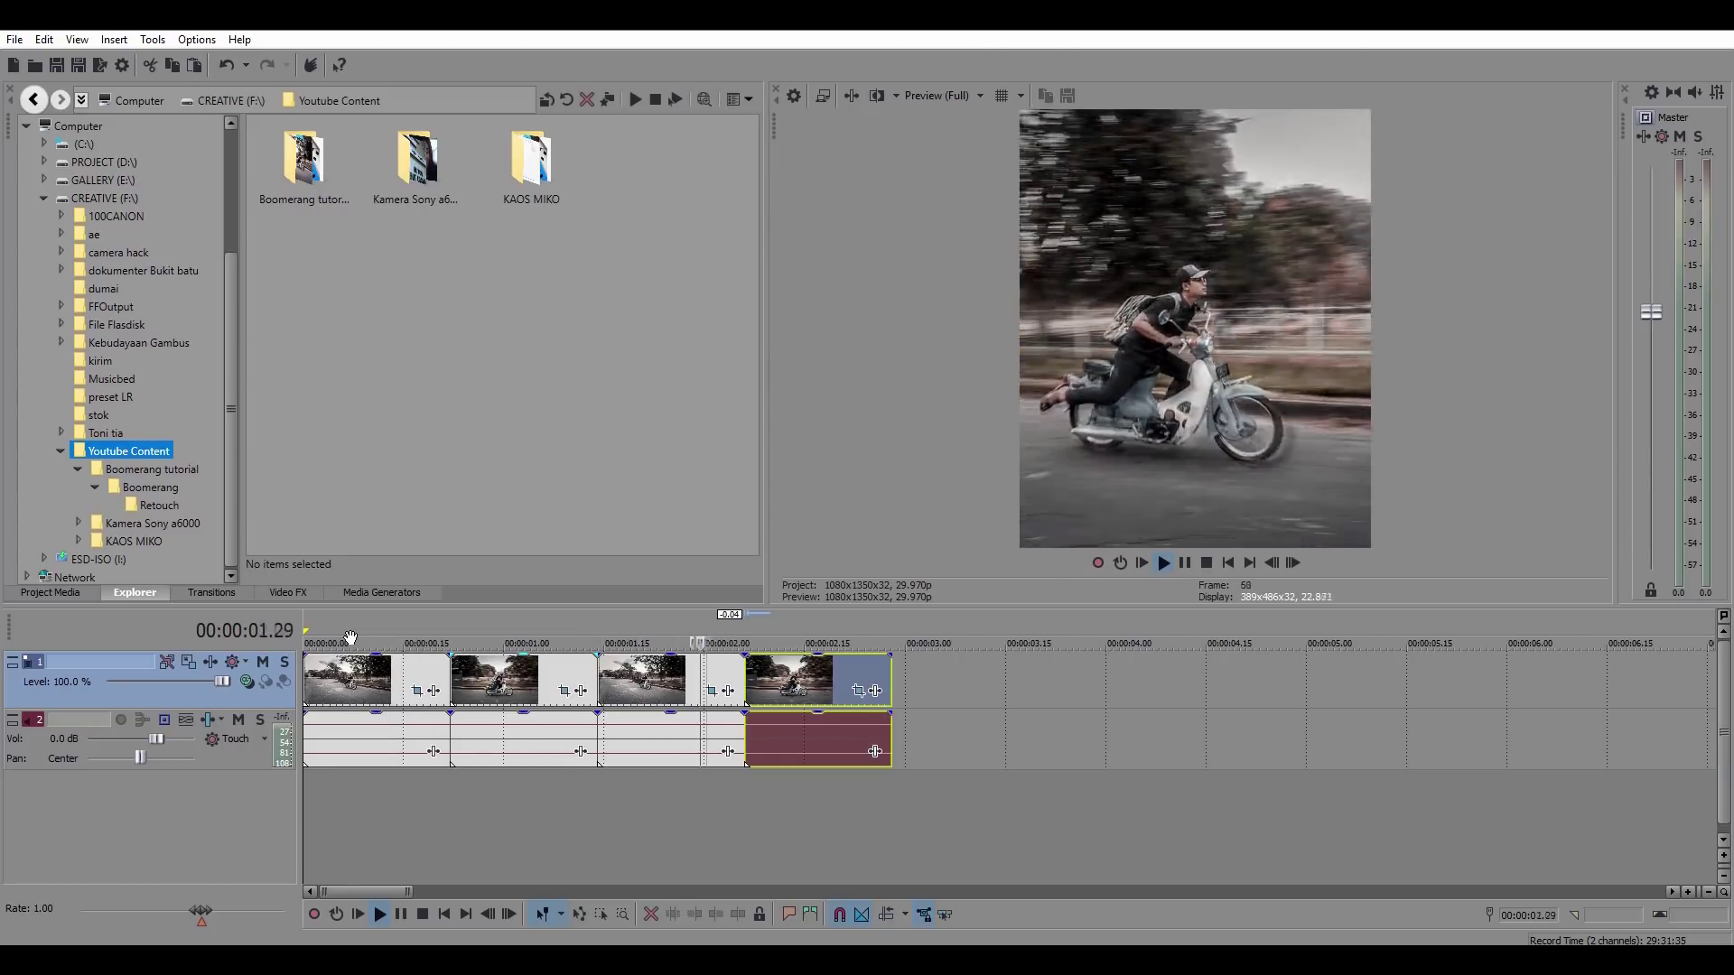
click(337, 673)
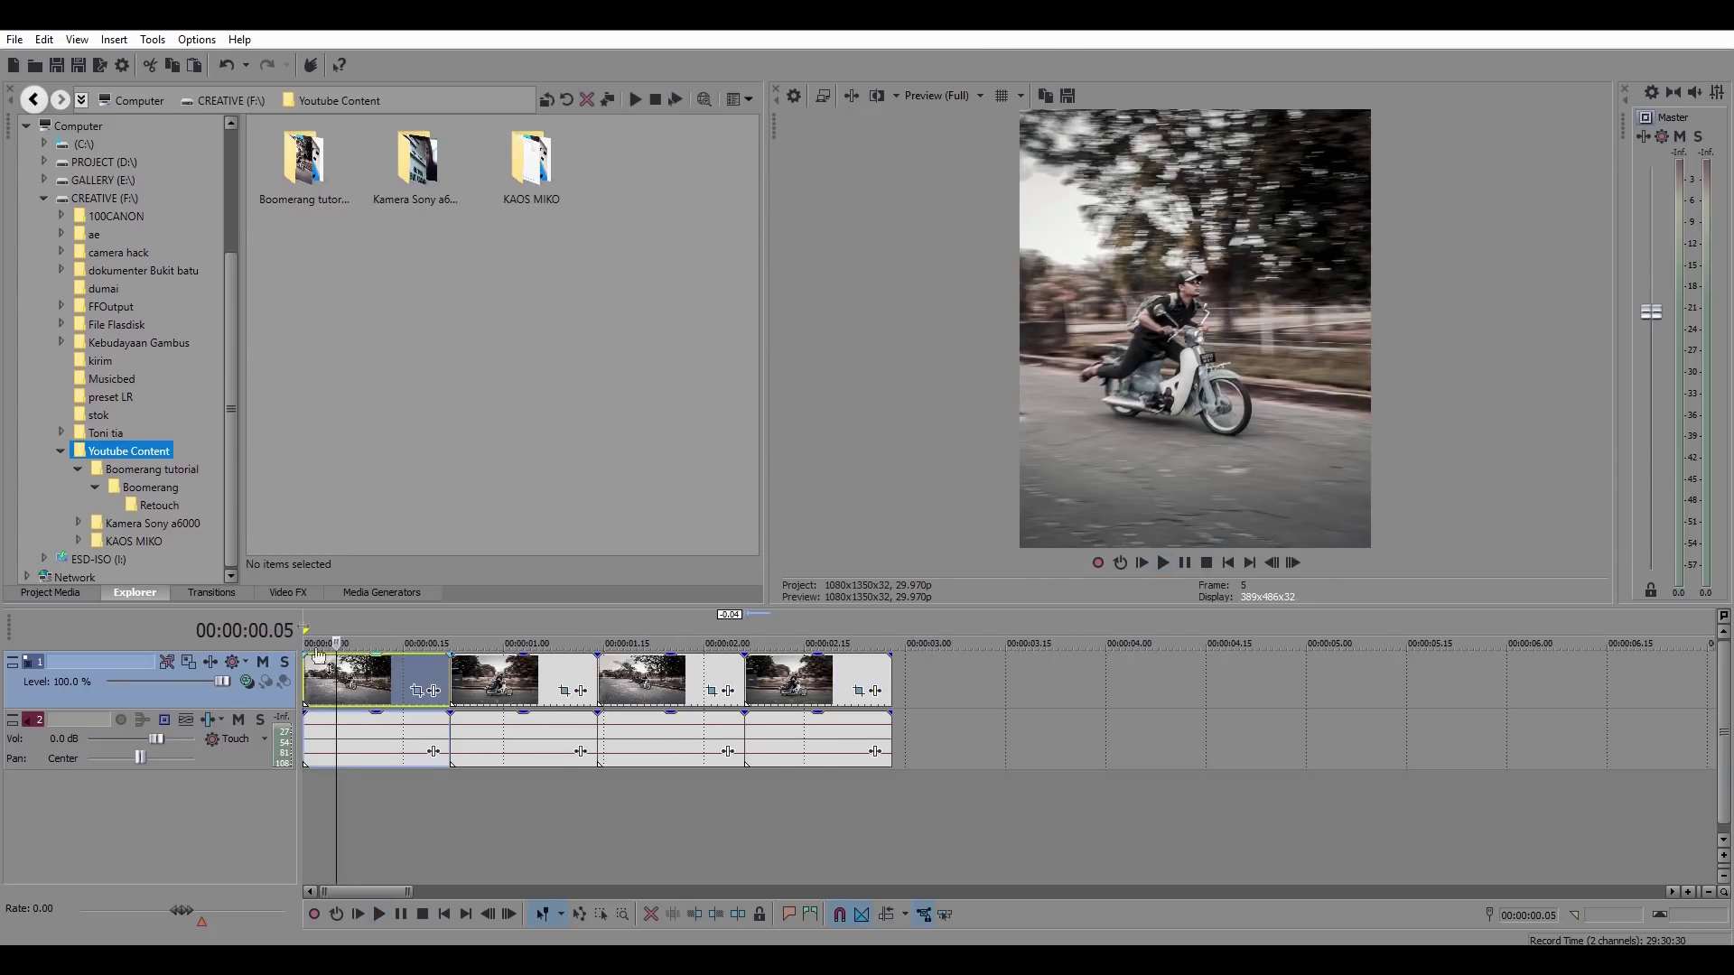
key(space)
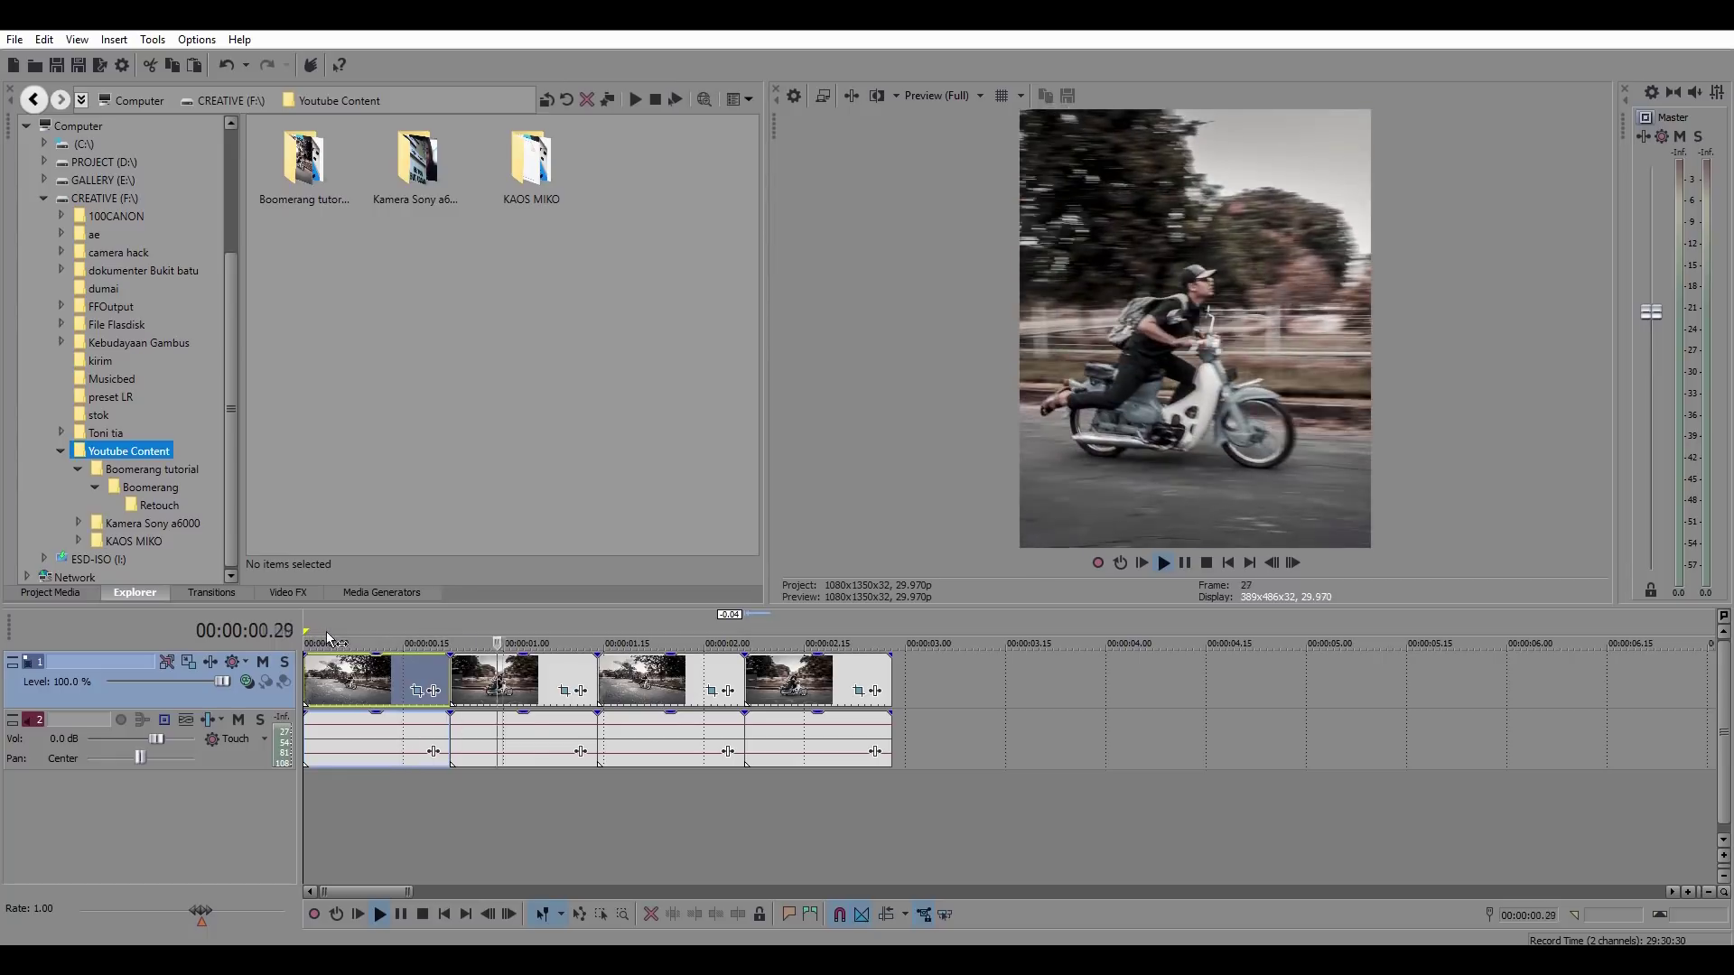
key(space)
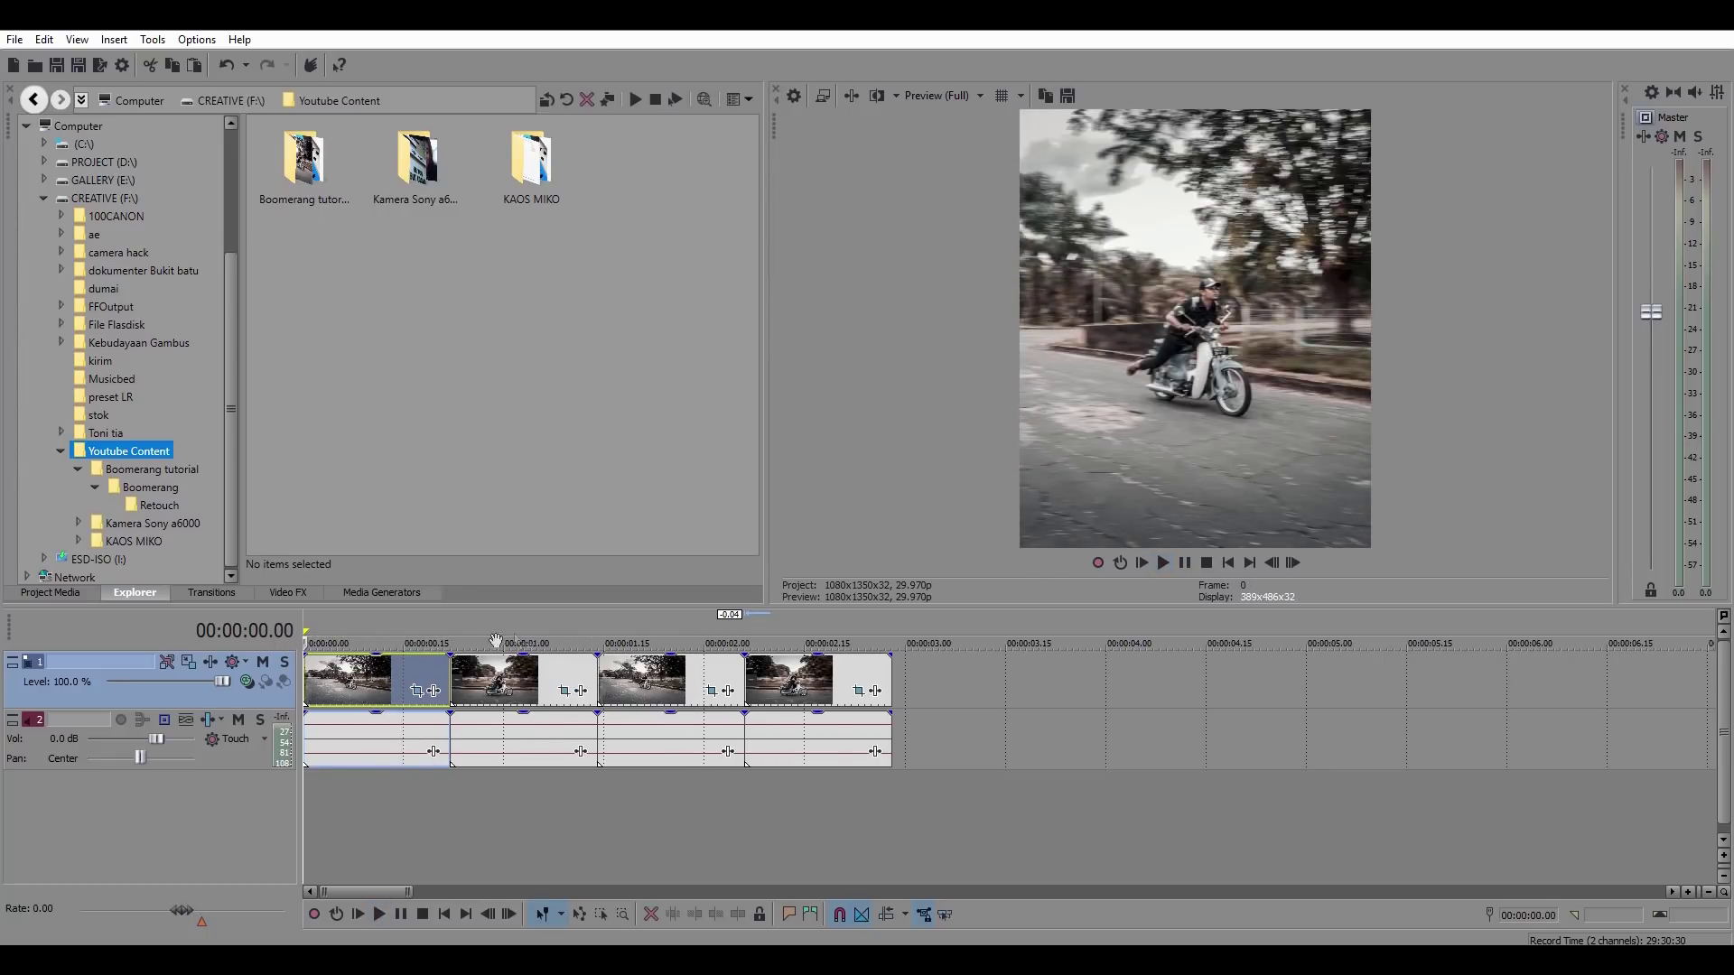
Copy the first forward and reversed clips together and paste the pair twice behind the fourth clip, leaving no gaps.
click(363, 684)
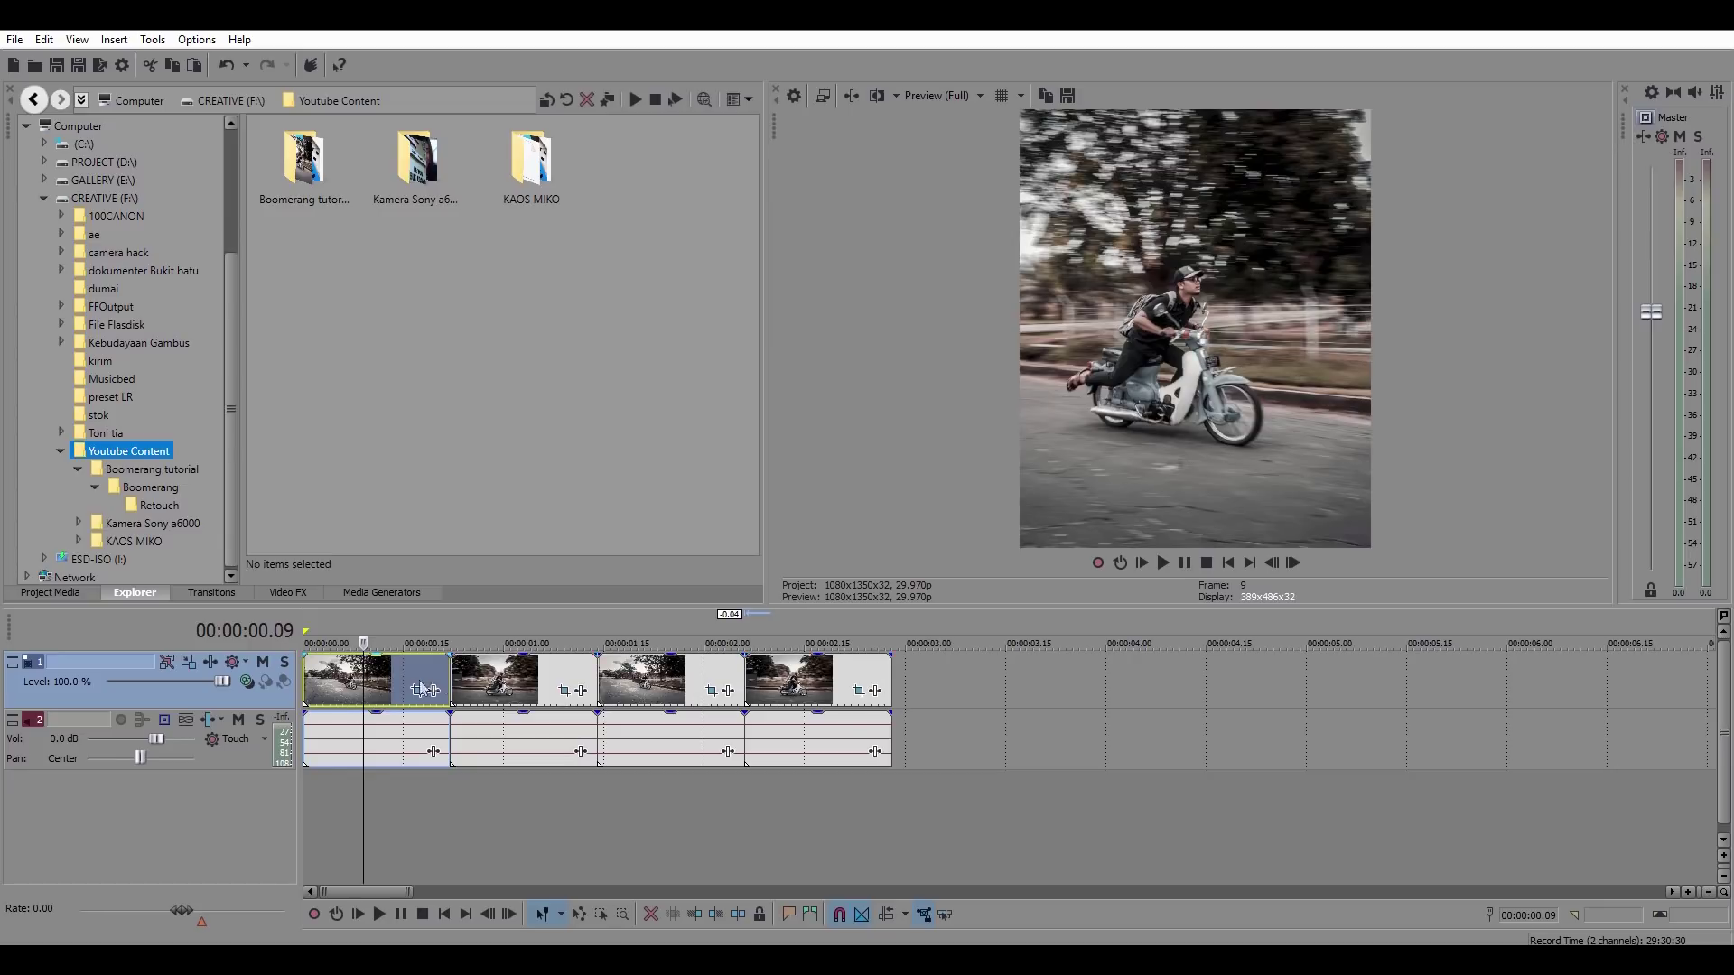
click(318, 684)
ctrl+click(485, 684)
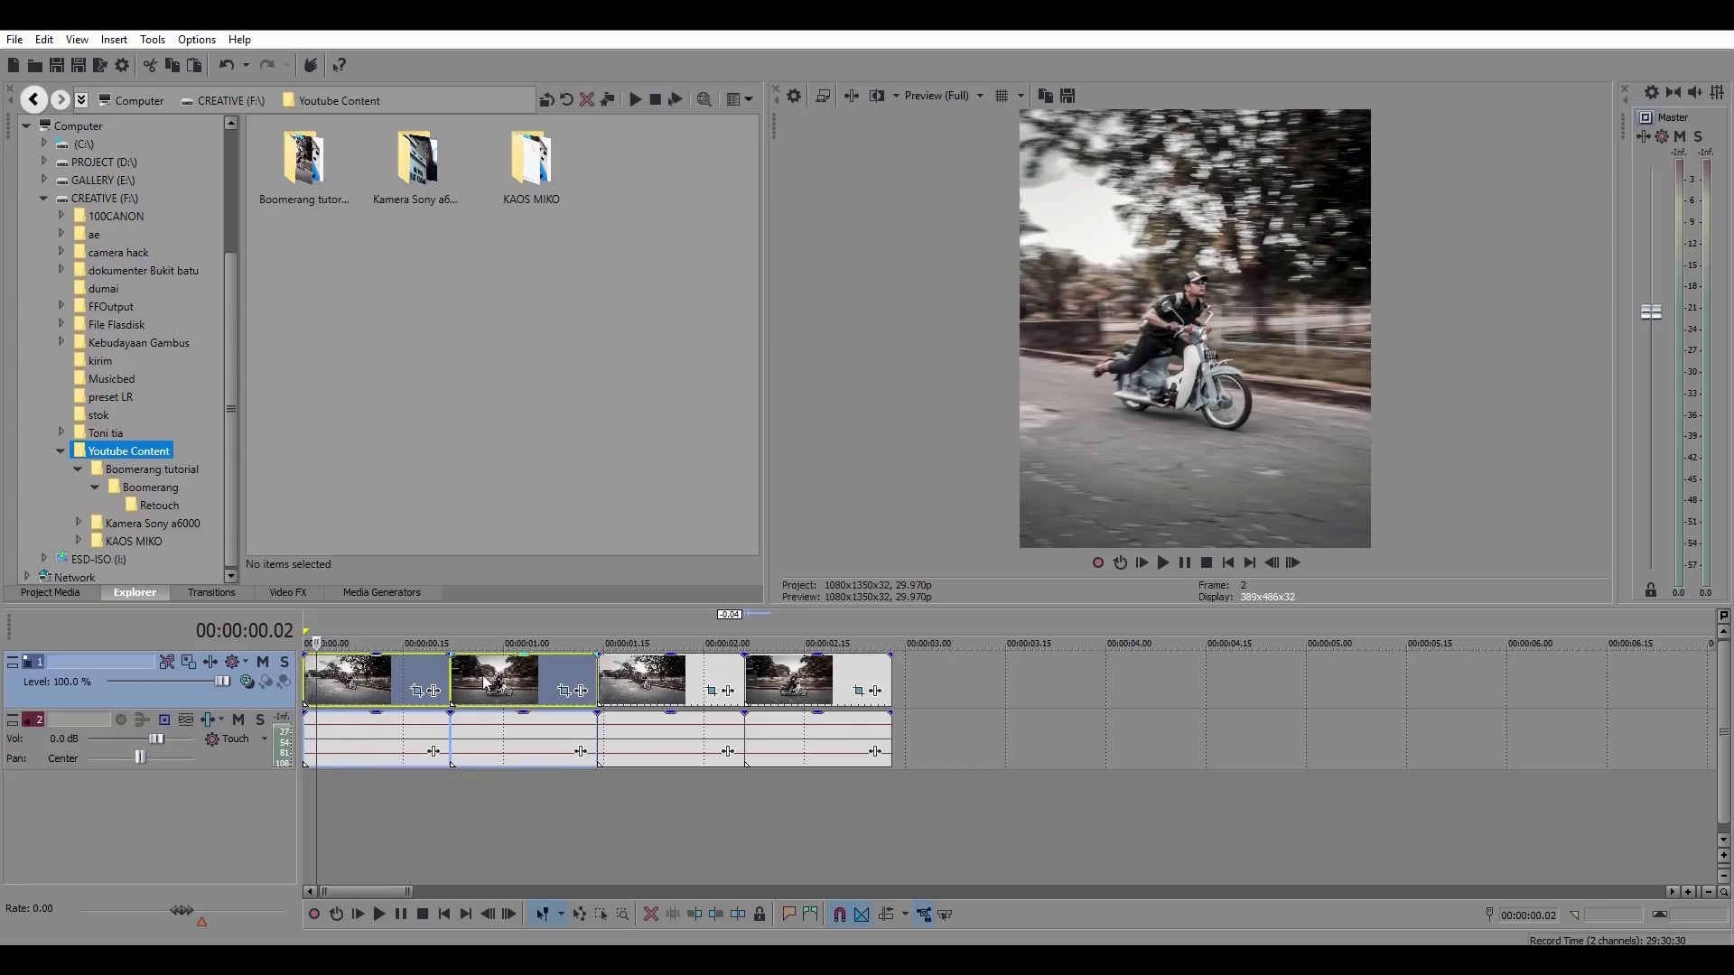
click(364, 679)
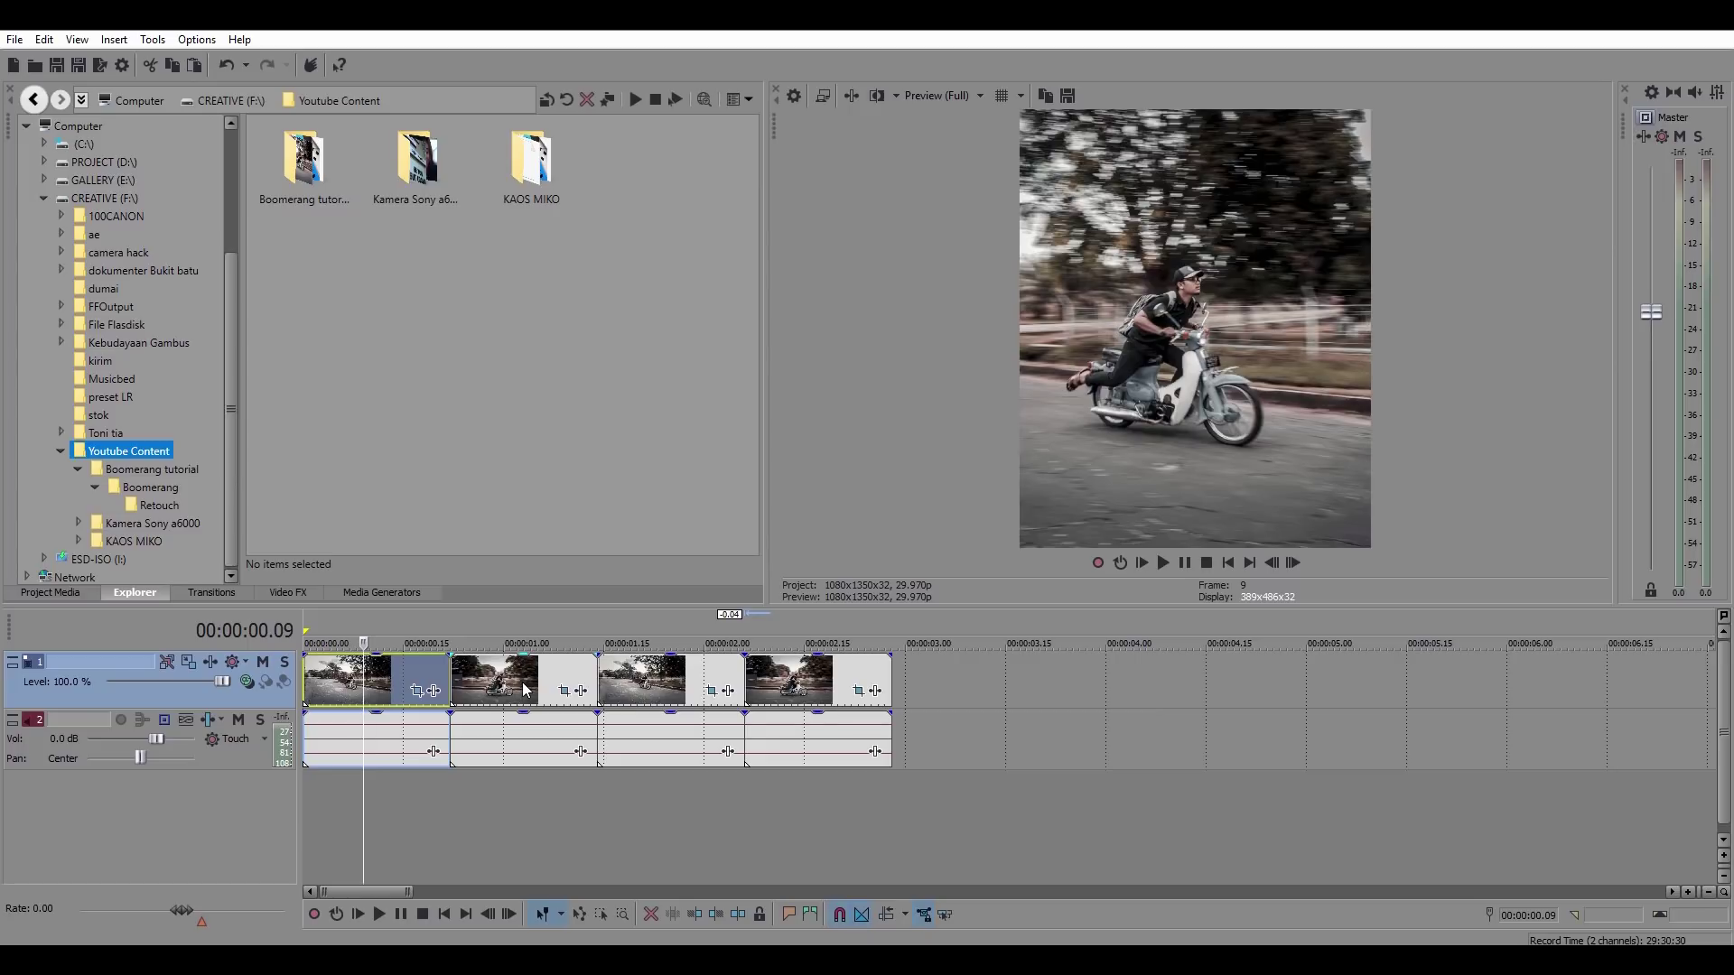
ctrl+click(526, 689)
right_click(399, 663)
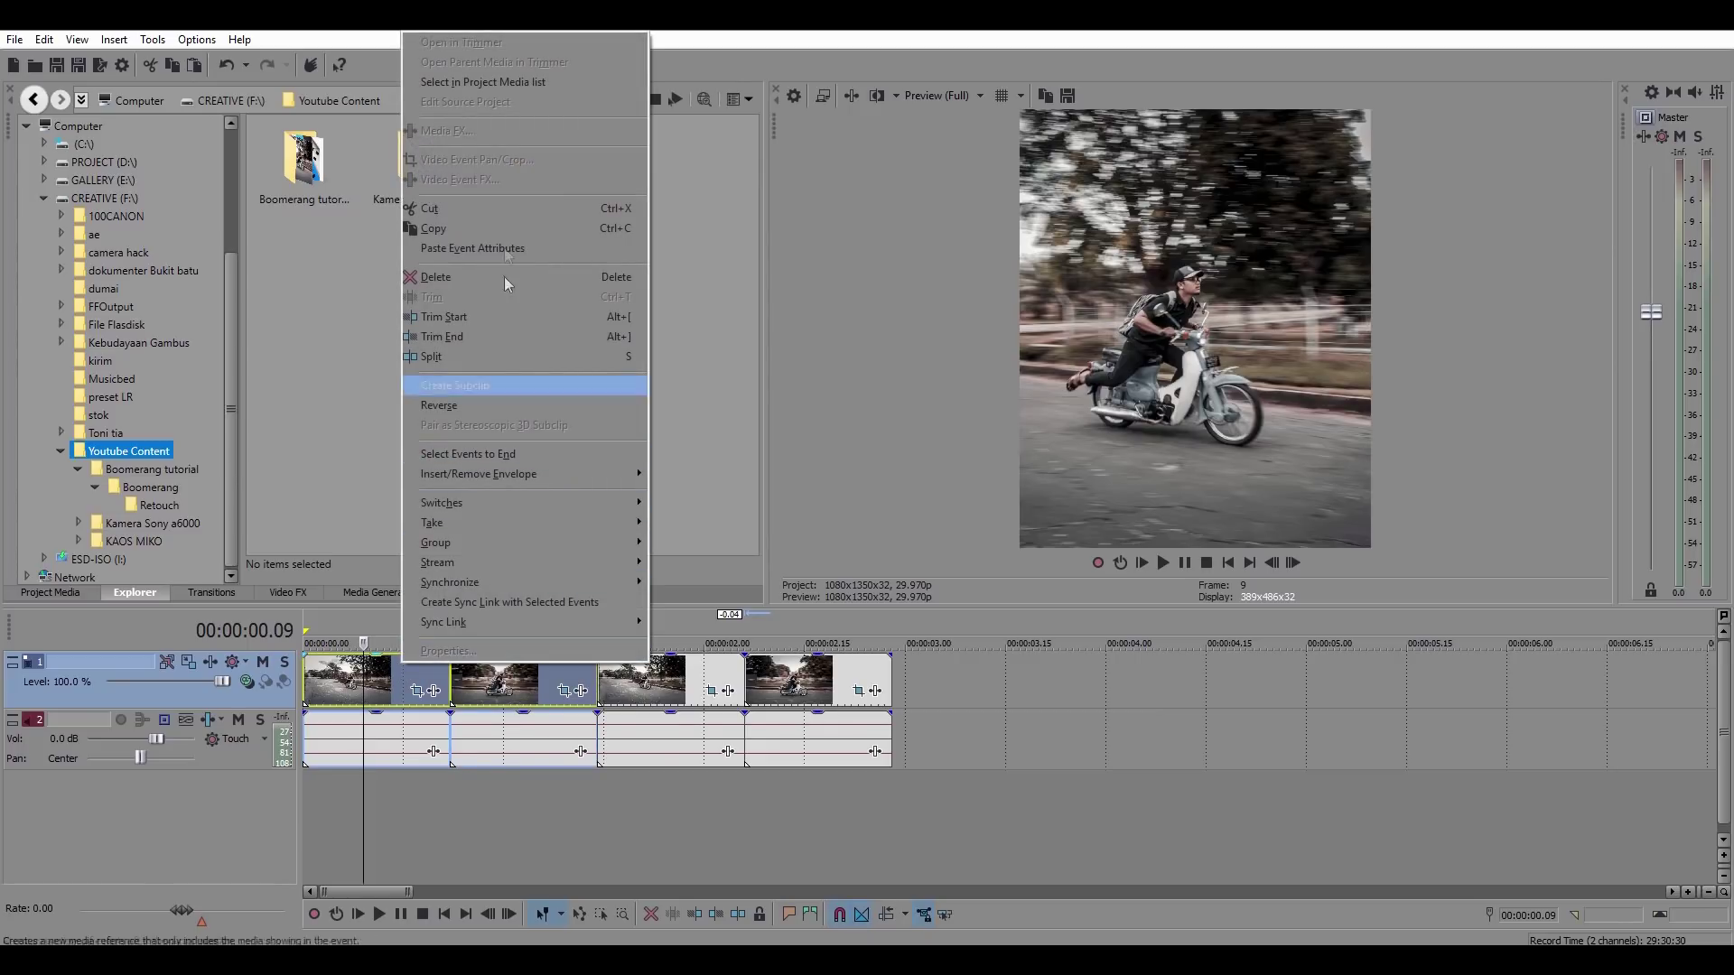
click(468, 229)
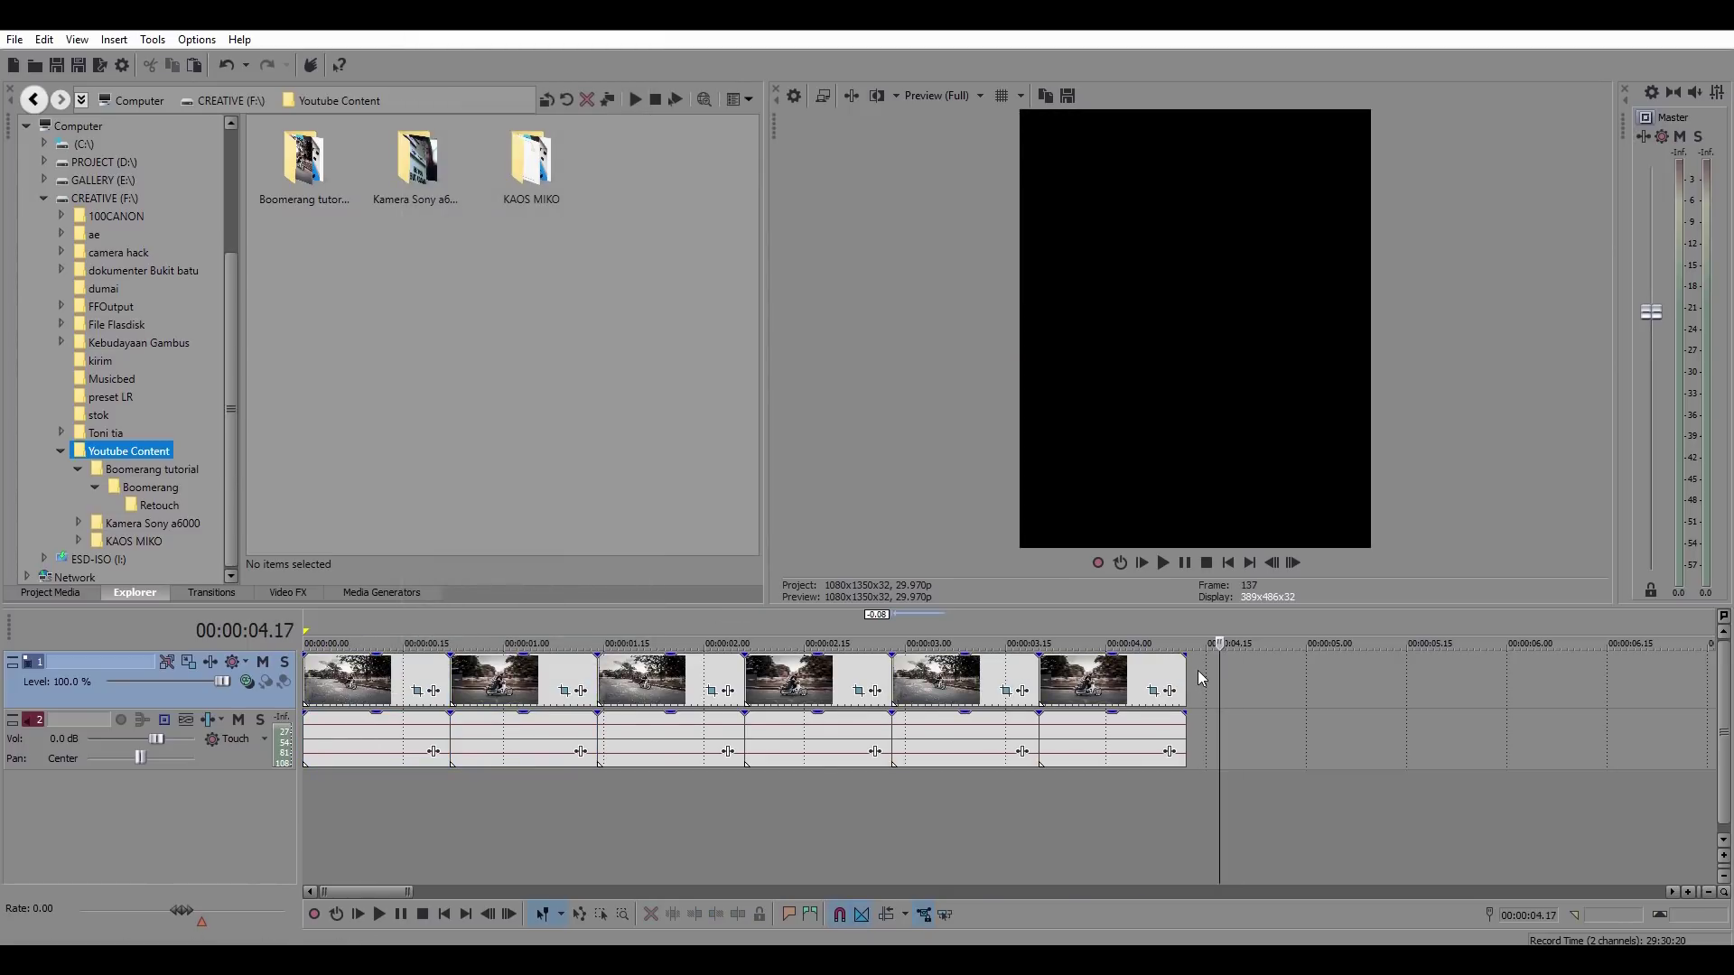
key(ctrl+v)
drag(1294, 691, 1263, 691)
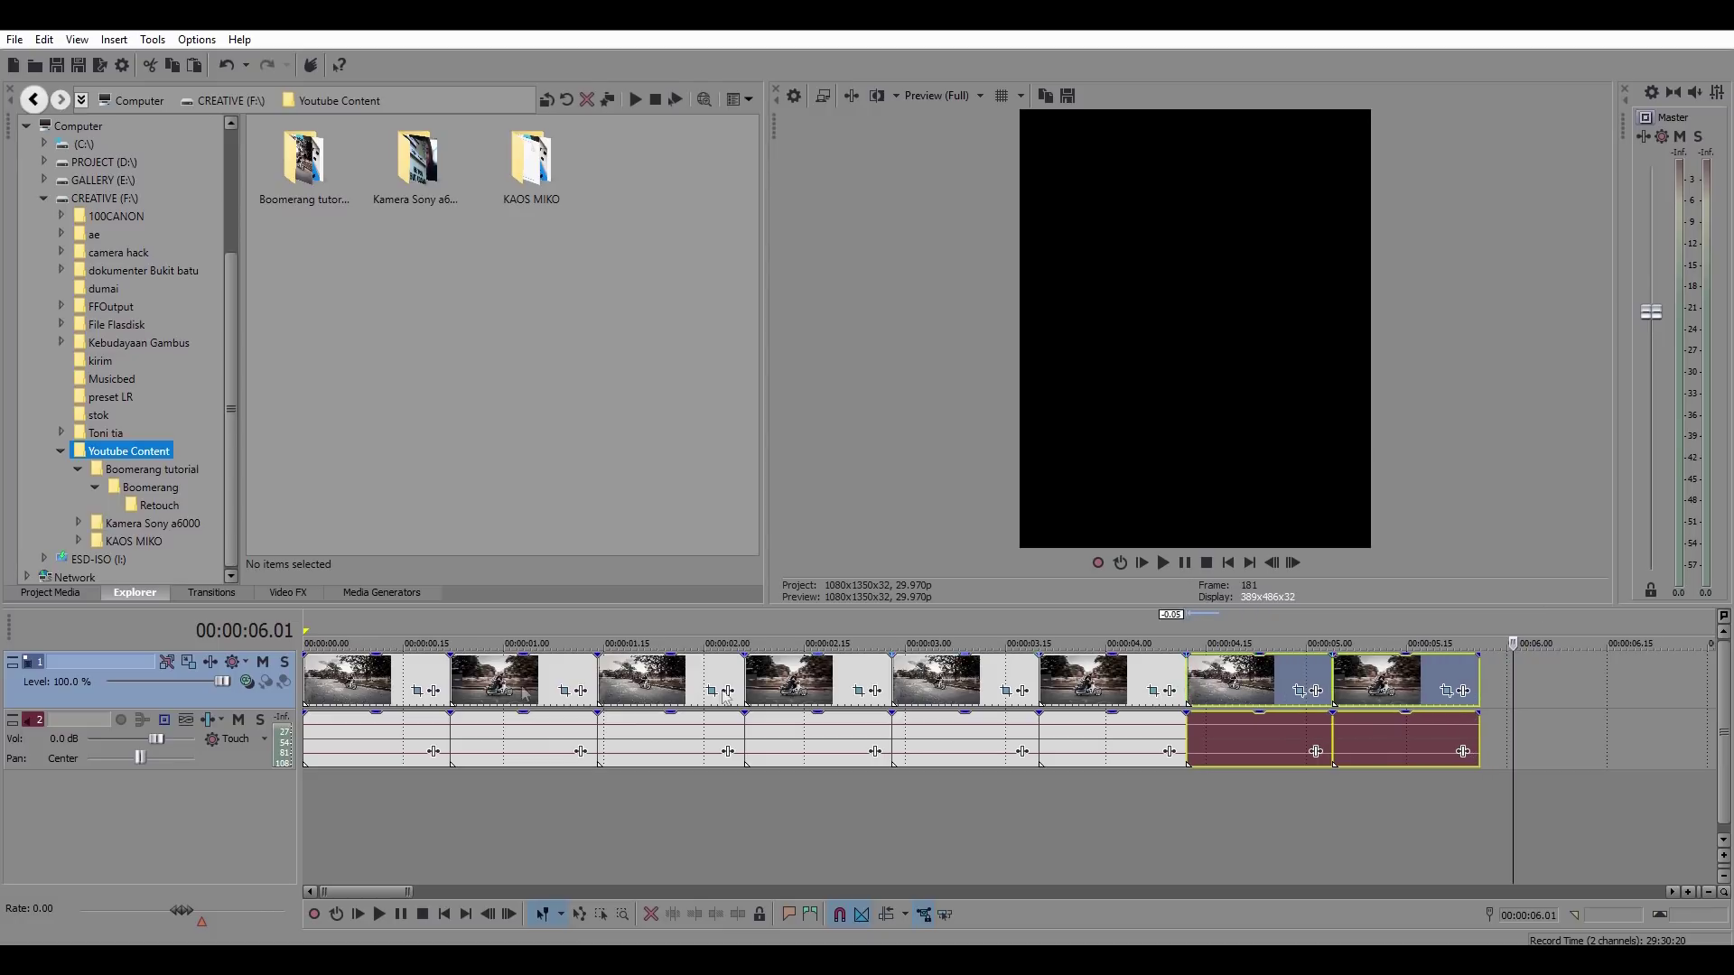
Play the eight-clip sequence from the start, then place the playhead at 00:00:01.02.
click(307, 623)
key(space)
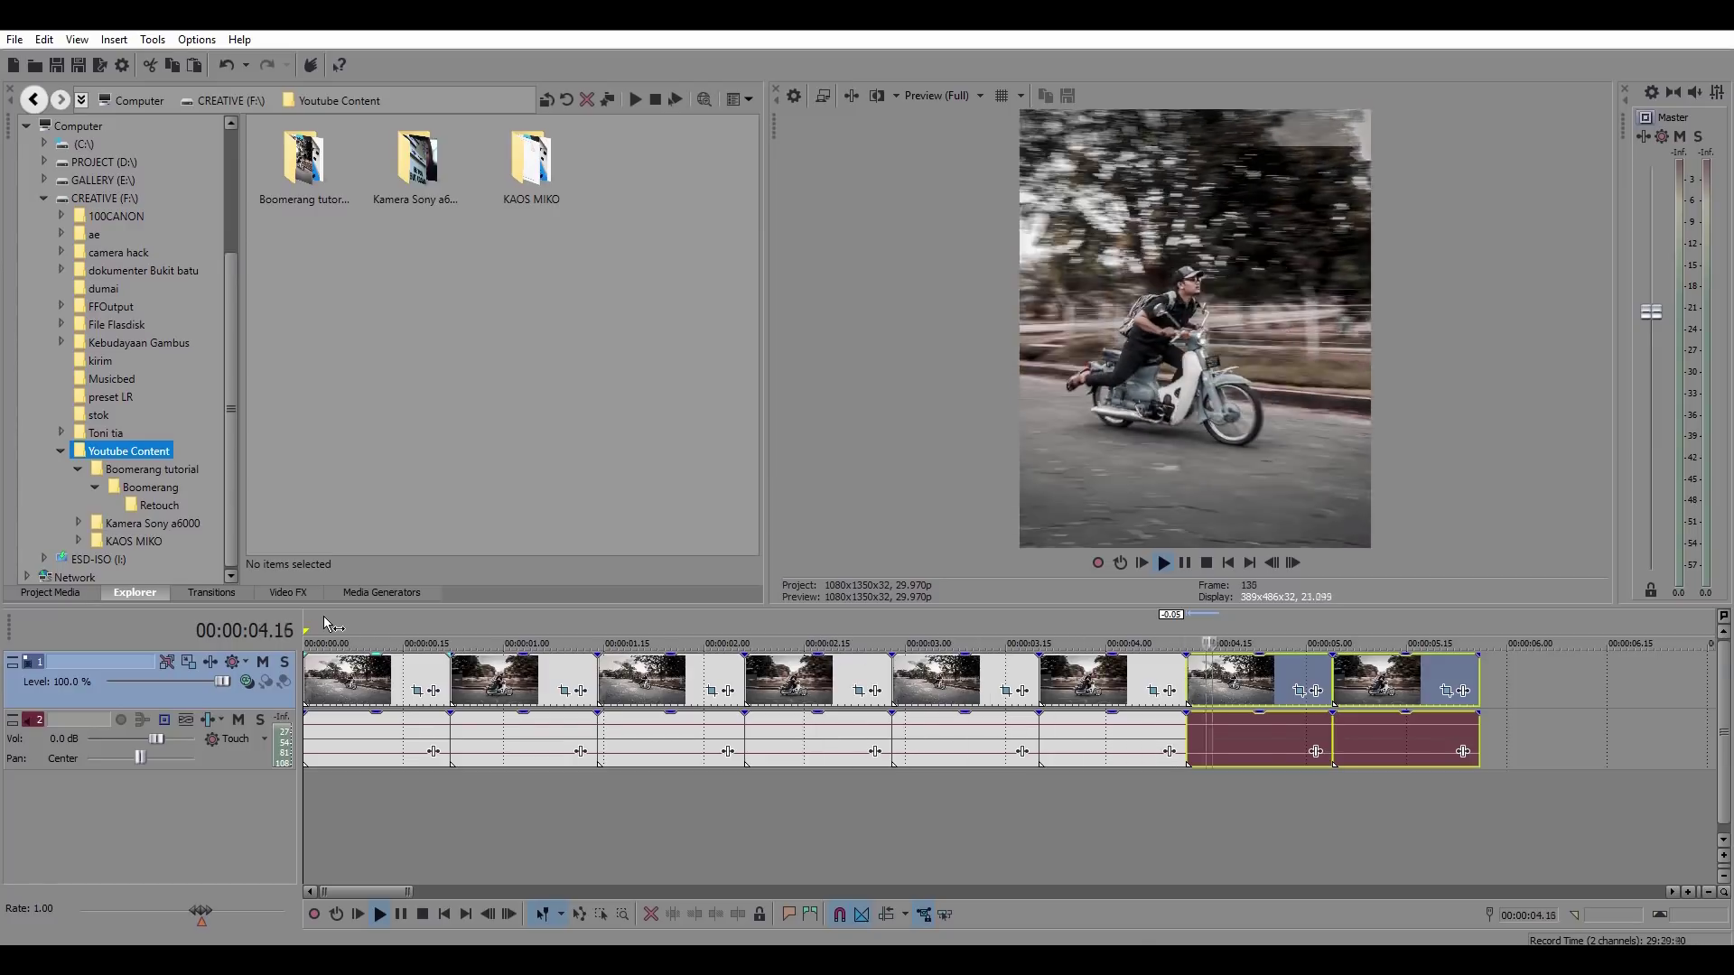
click(518, 639)
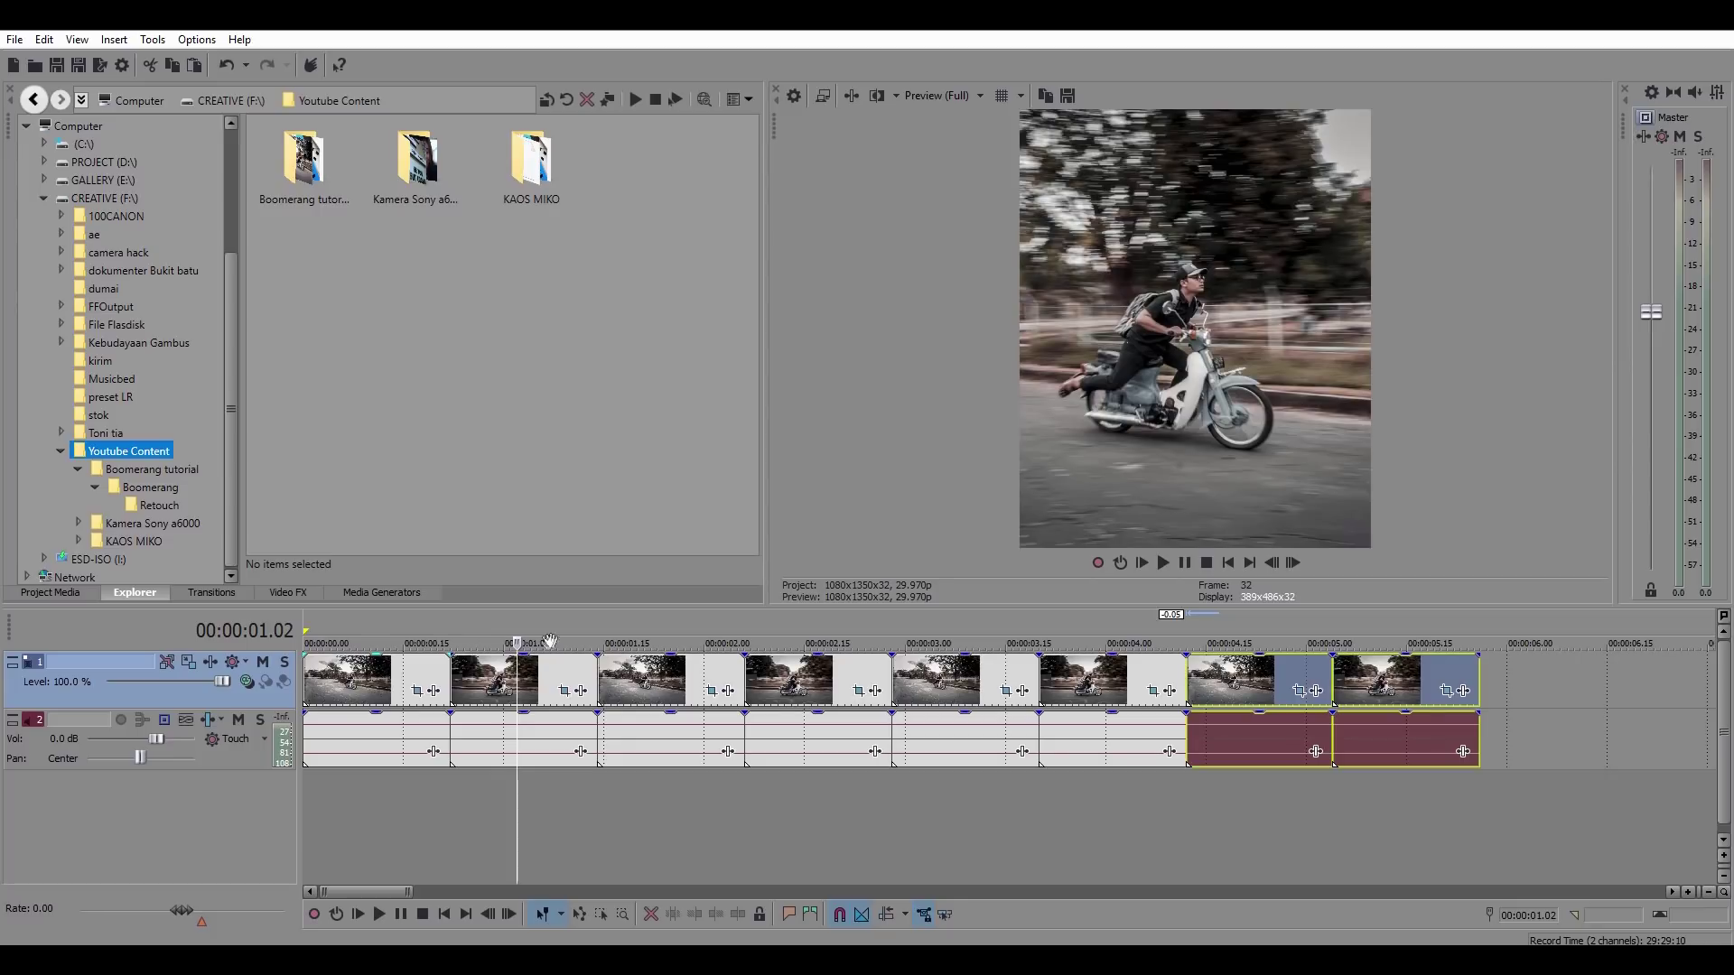
Select the full eight-clip span as the loop region, enable loop playback, and play it to check the repeating motion.
double_click(601, 634)
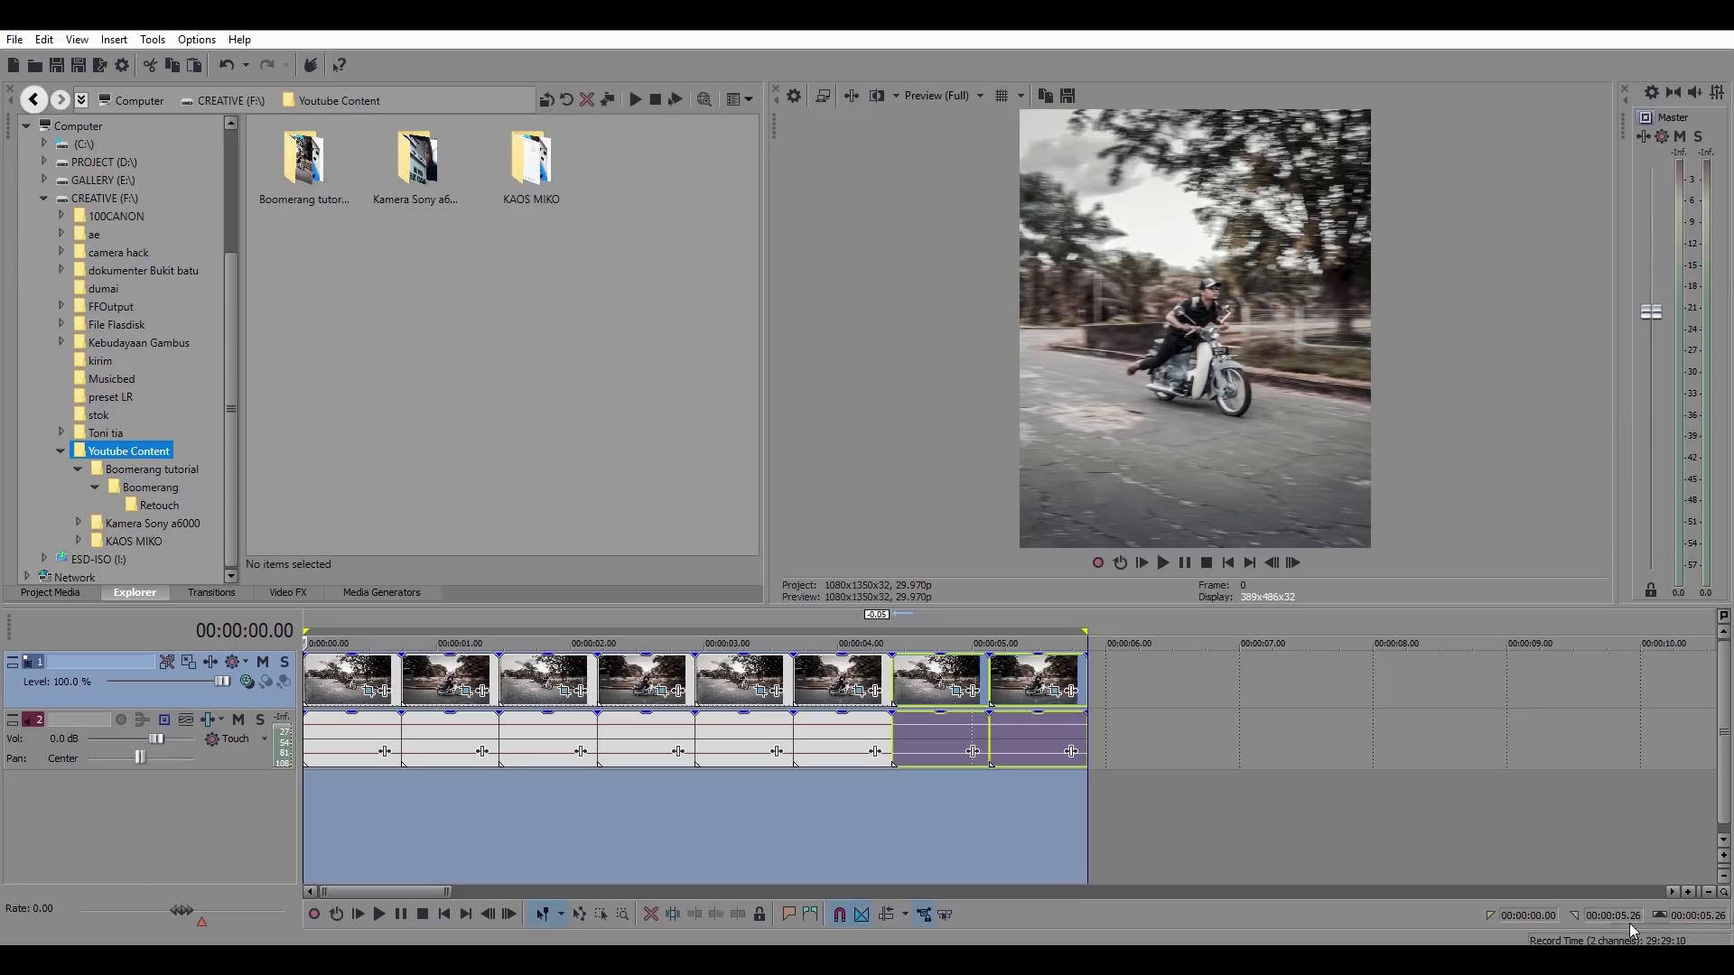
right_click(348, 632)
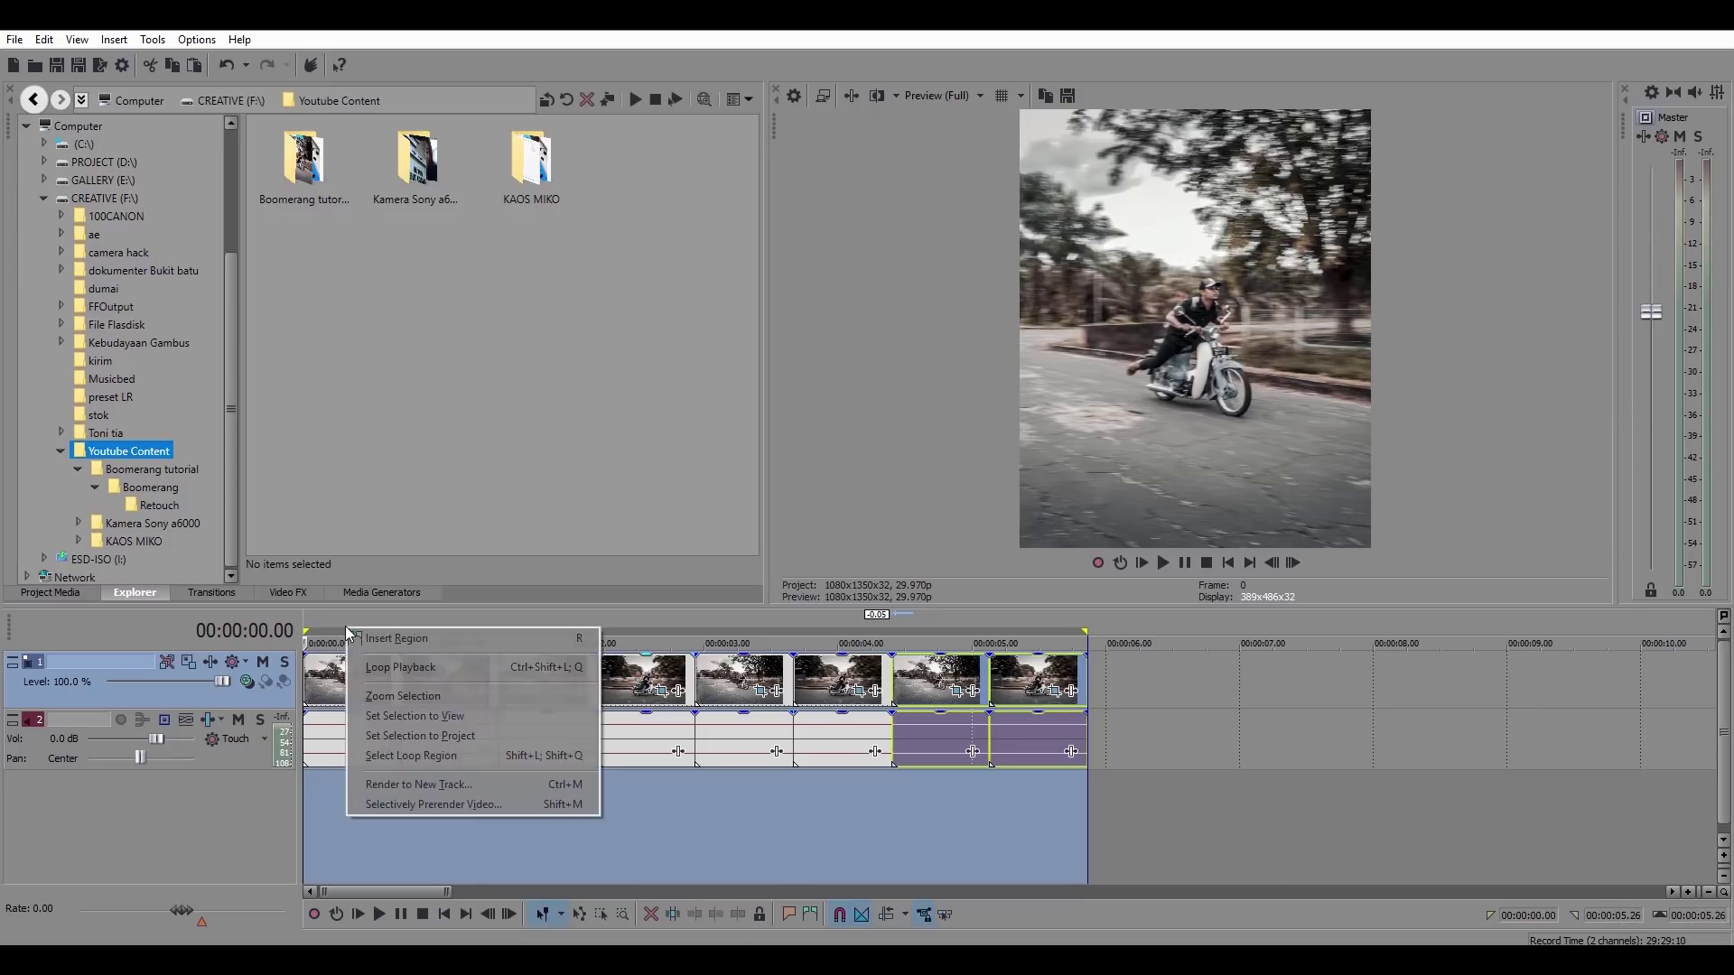
click(386, 668)
key(space)
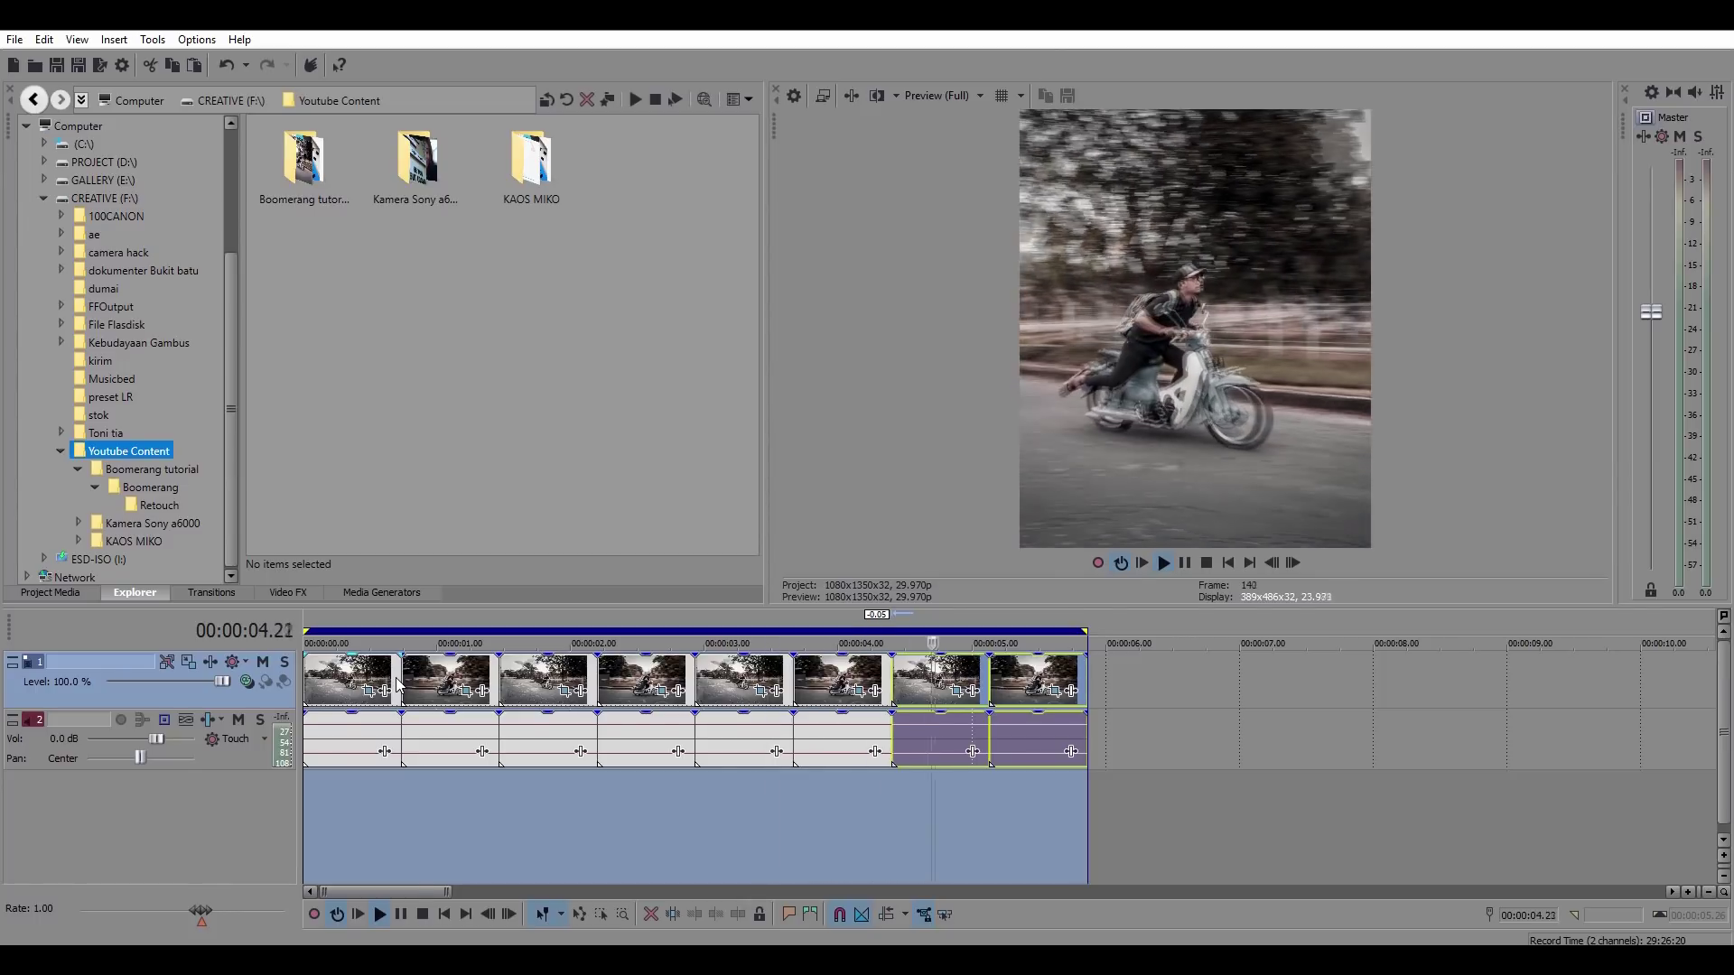
key(space)
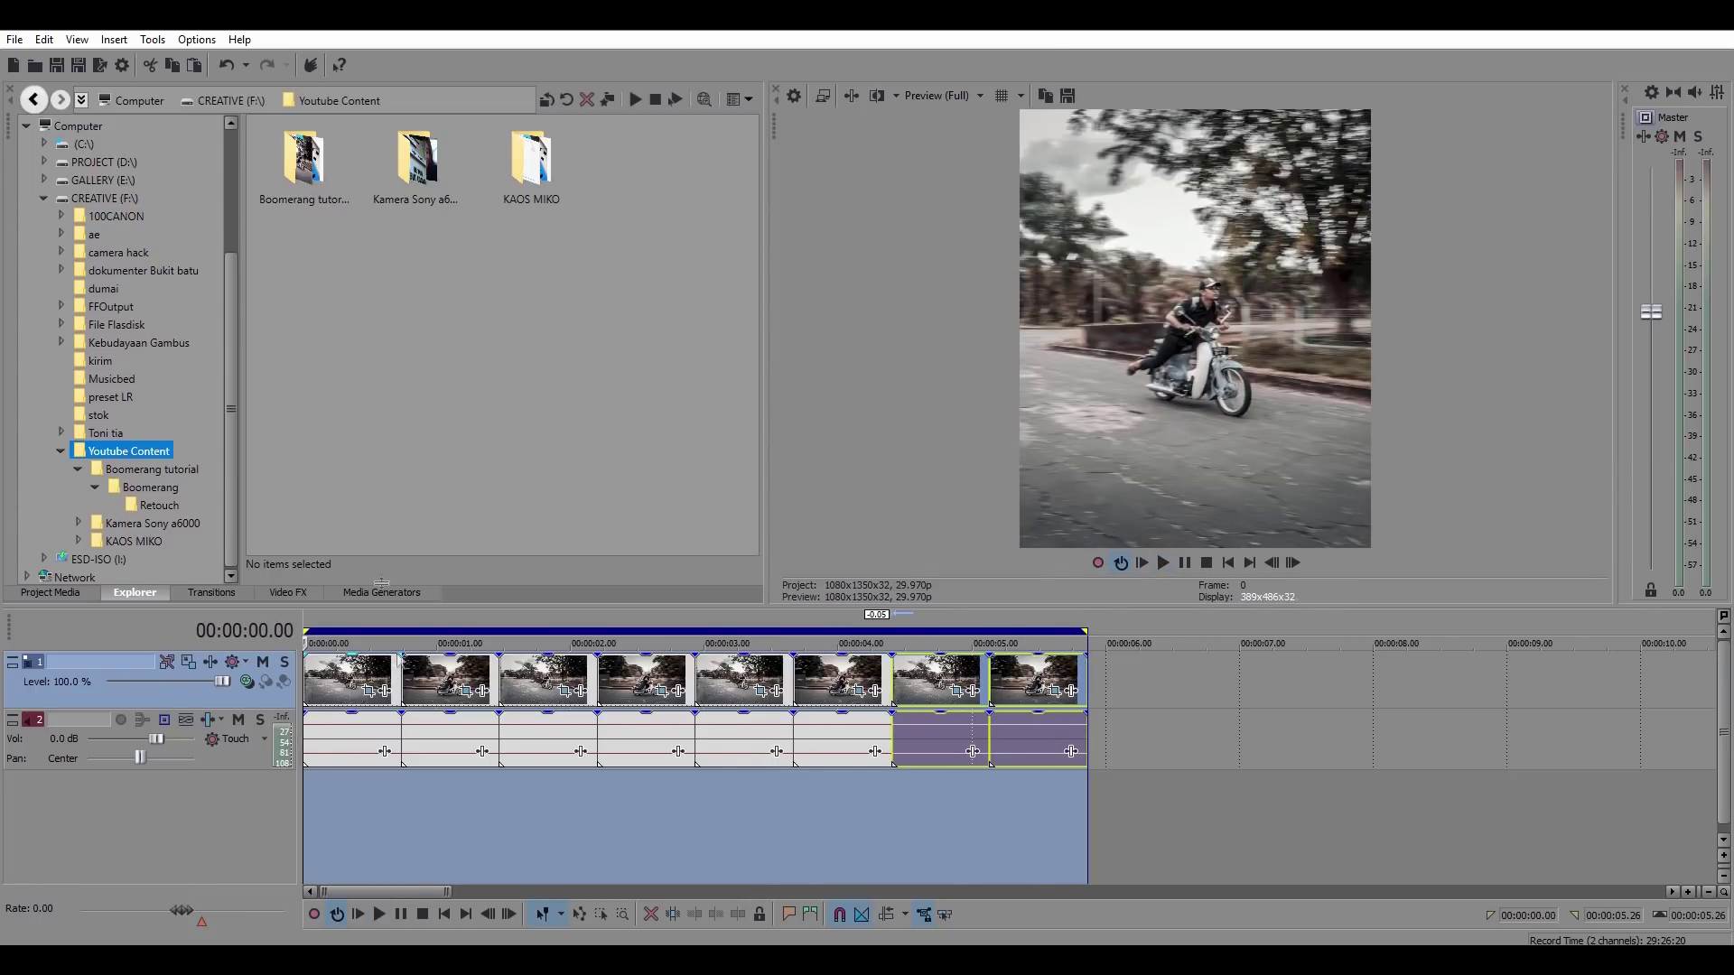
Open the render settings for the project and choose the Sony Tablet 1080p template under MainConcept AVC/AAC.
click(15, 40)
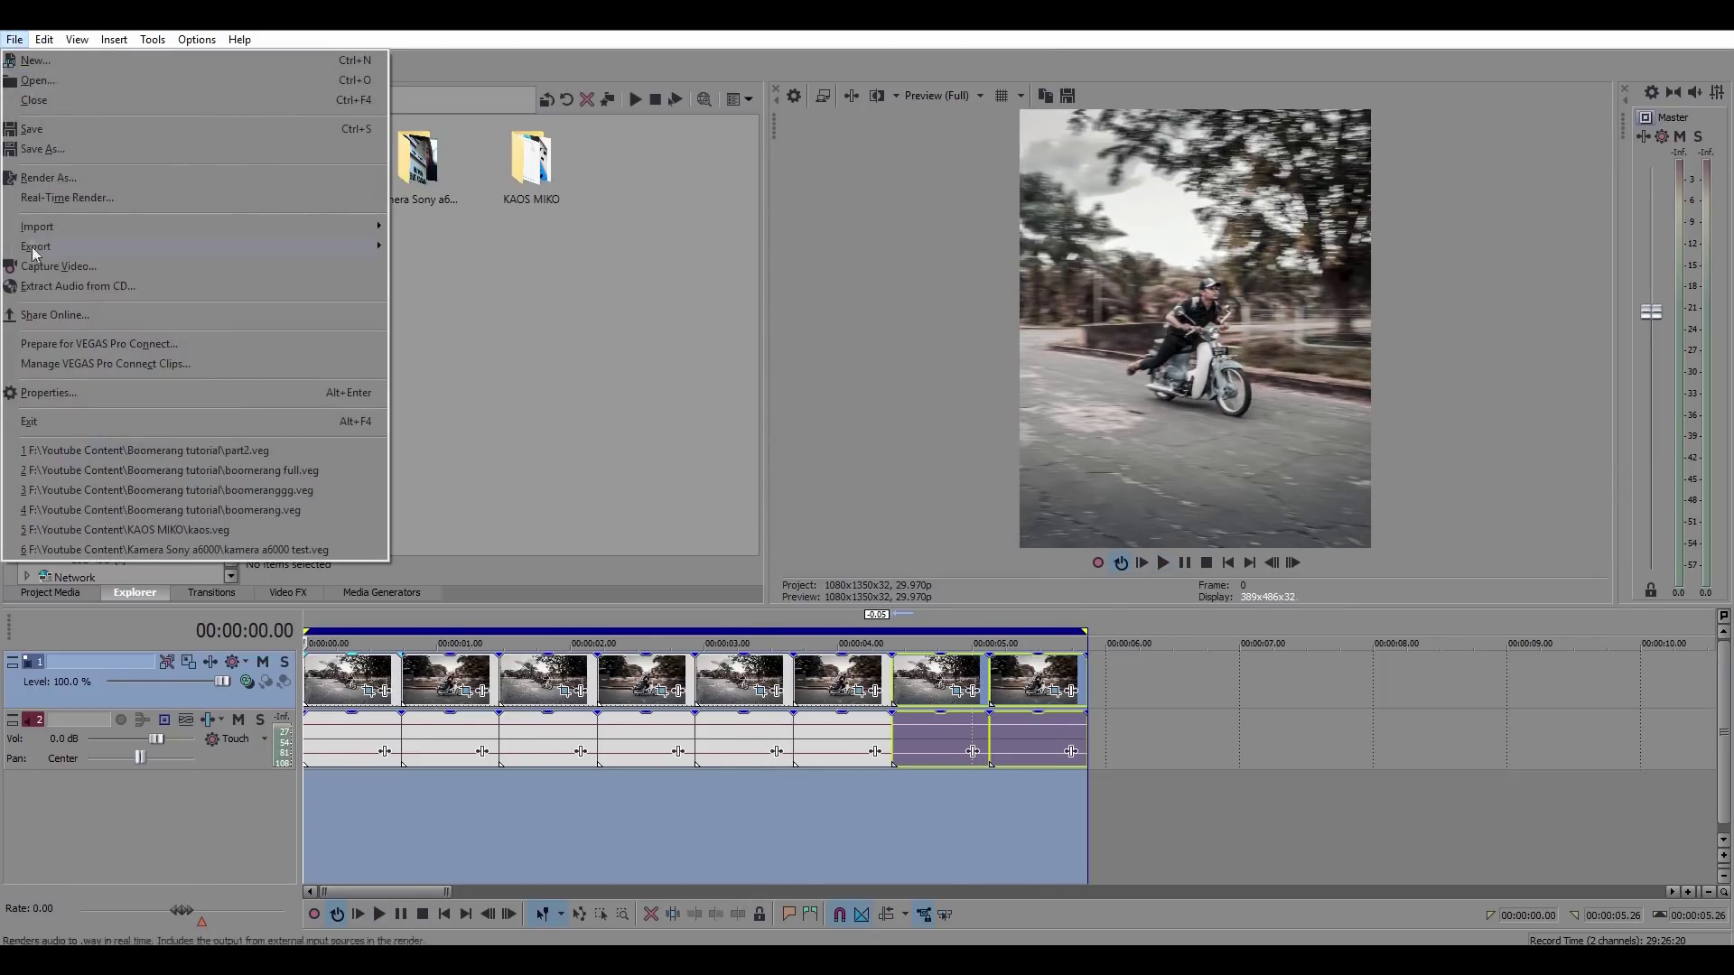
click(36, 177)
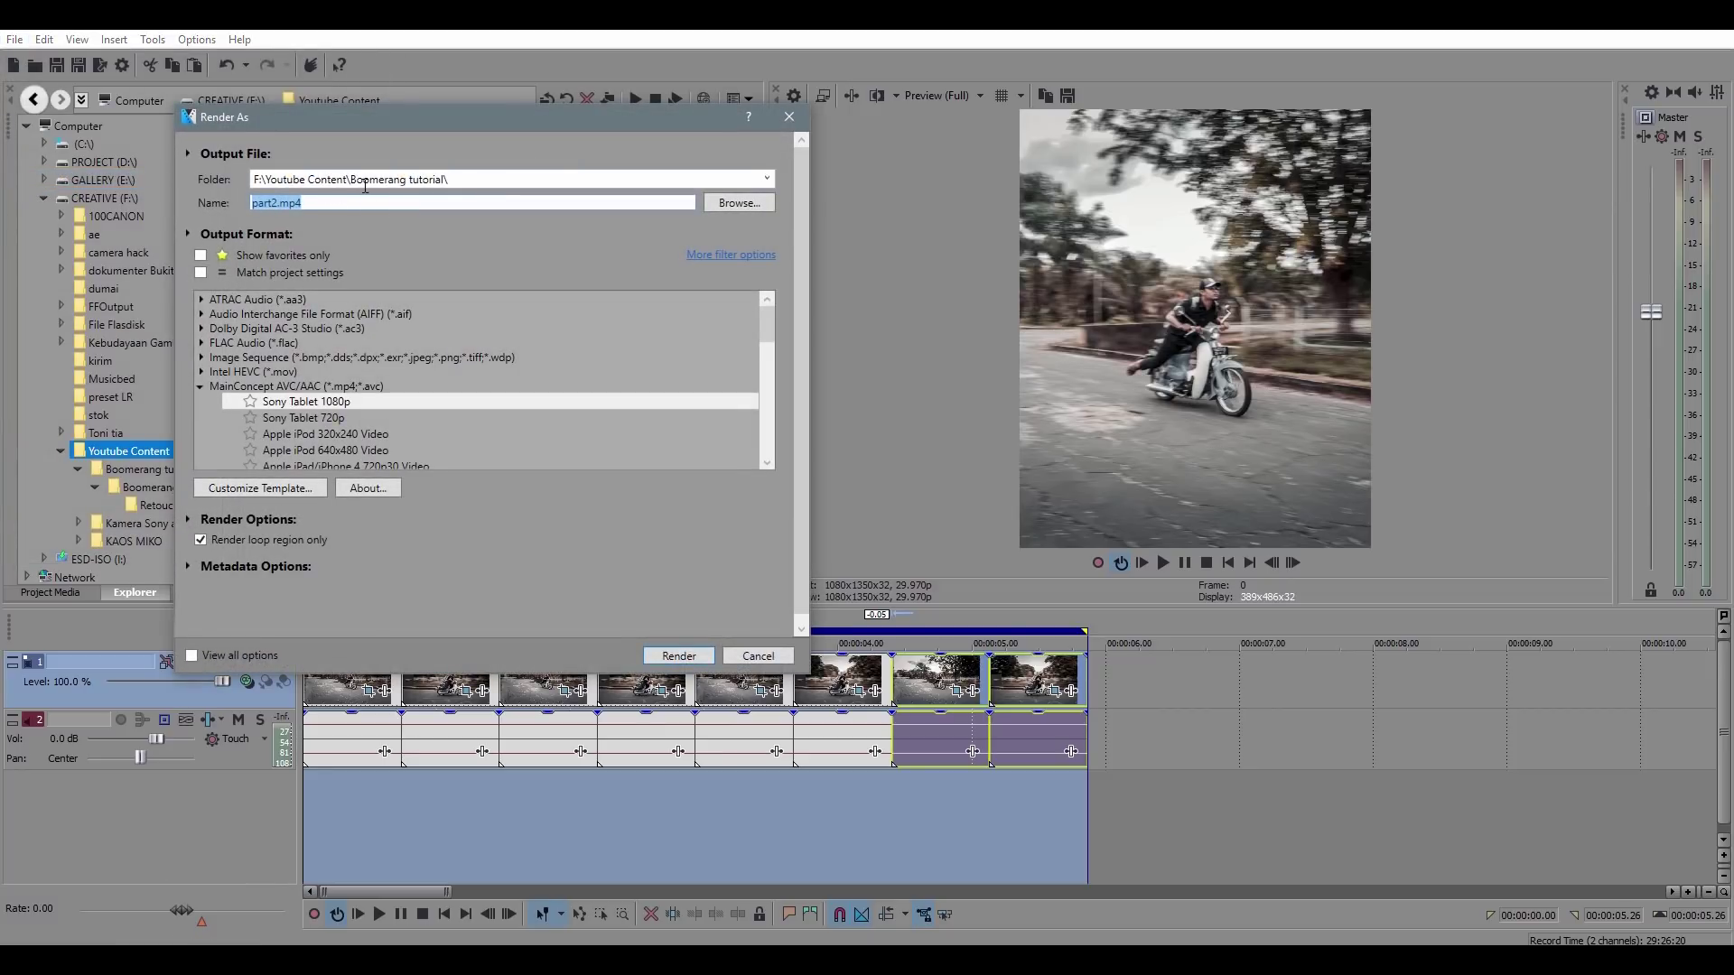
click(308, 404)
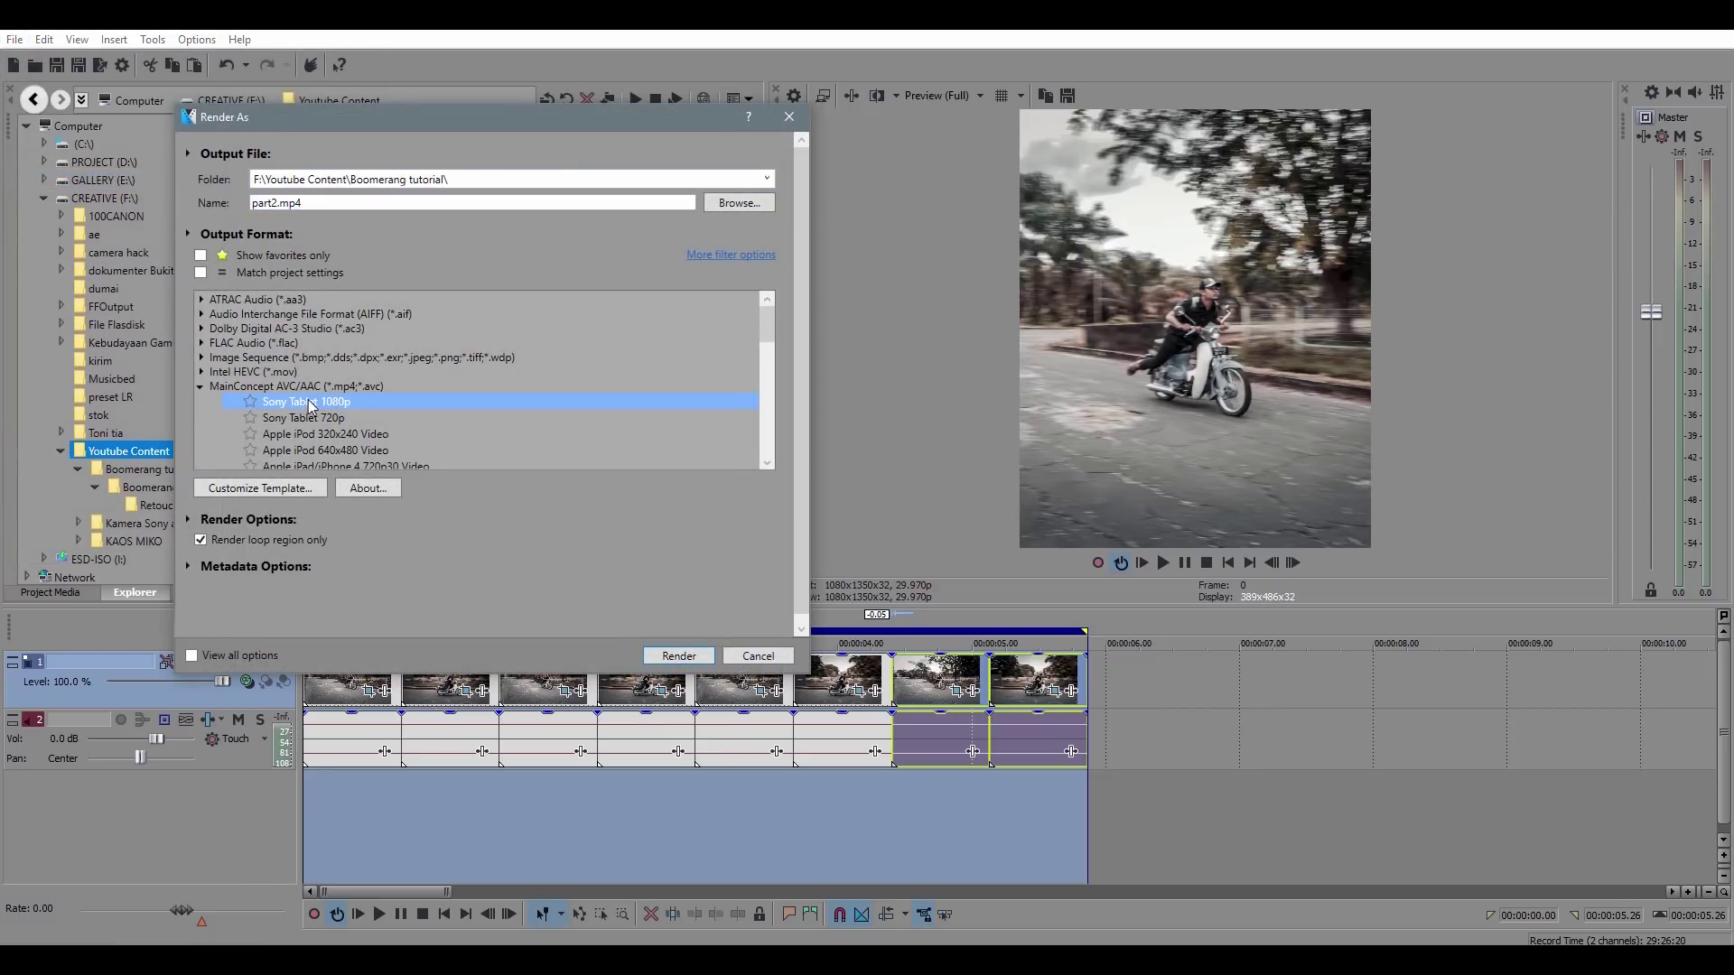
Customize the render template with a custom frame size of 1080 by 1350 and render the loop region as part2.mp4.
click(233, 488)
click(435, 269)
click(435, 268)
click(438, 268)
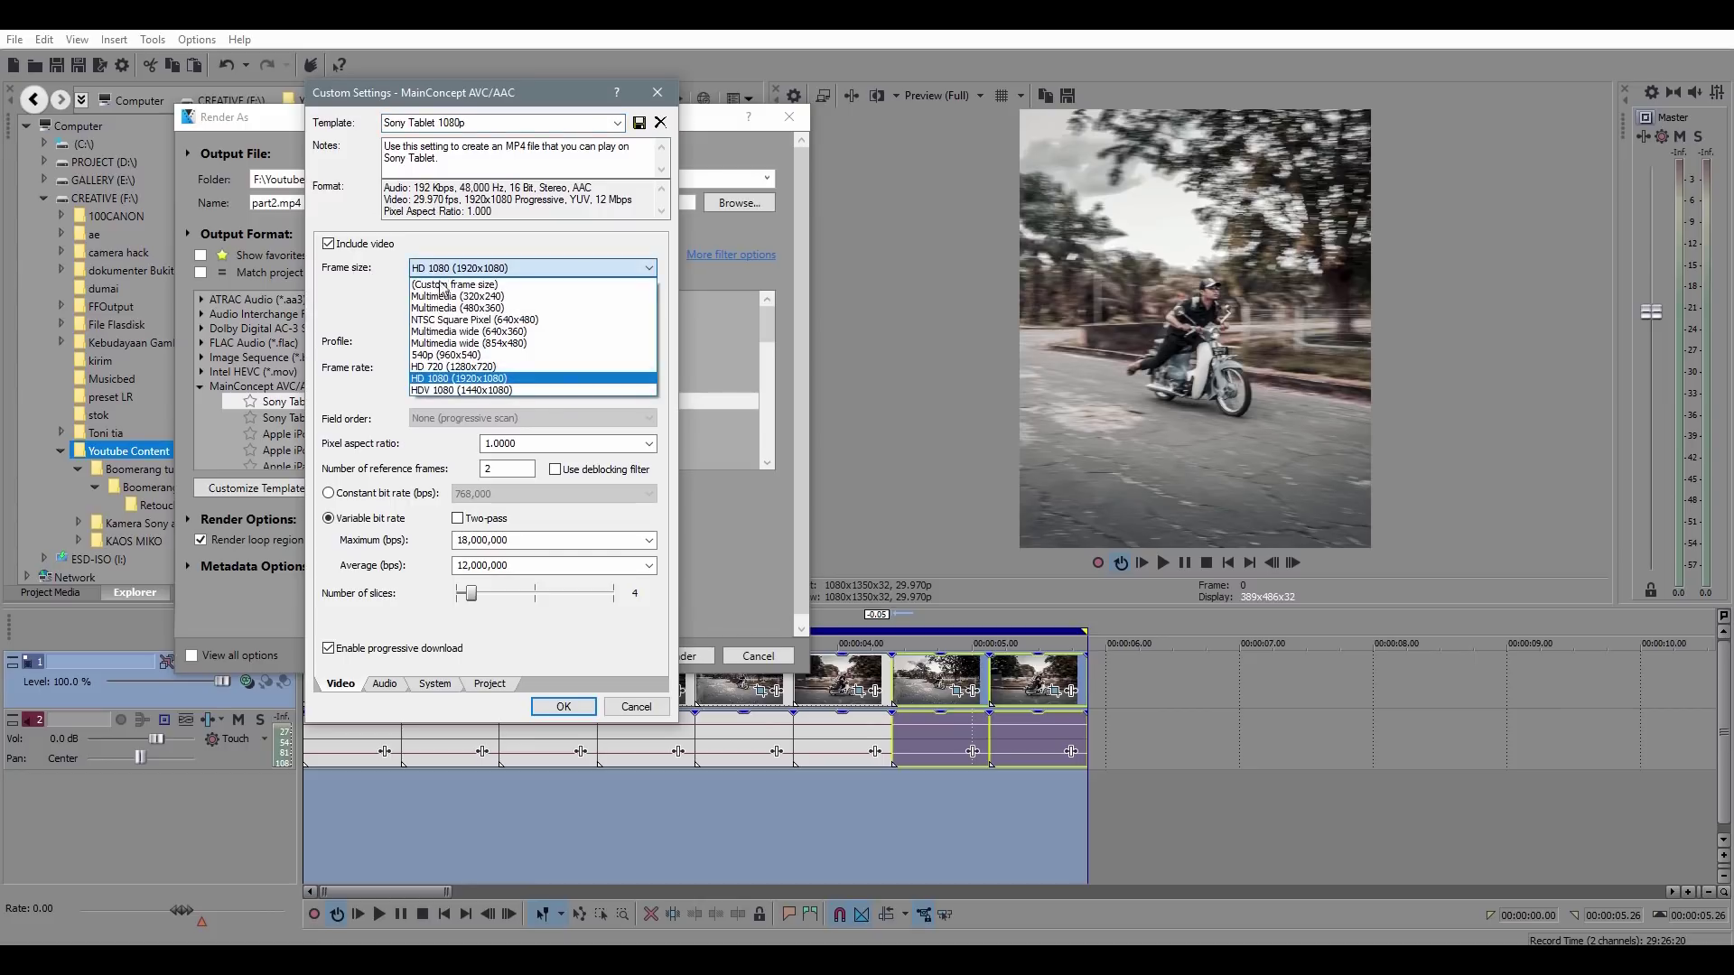
click(444, 285)
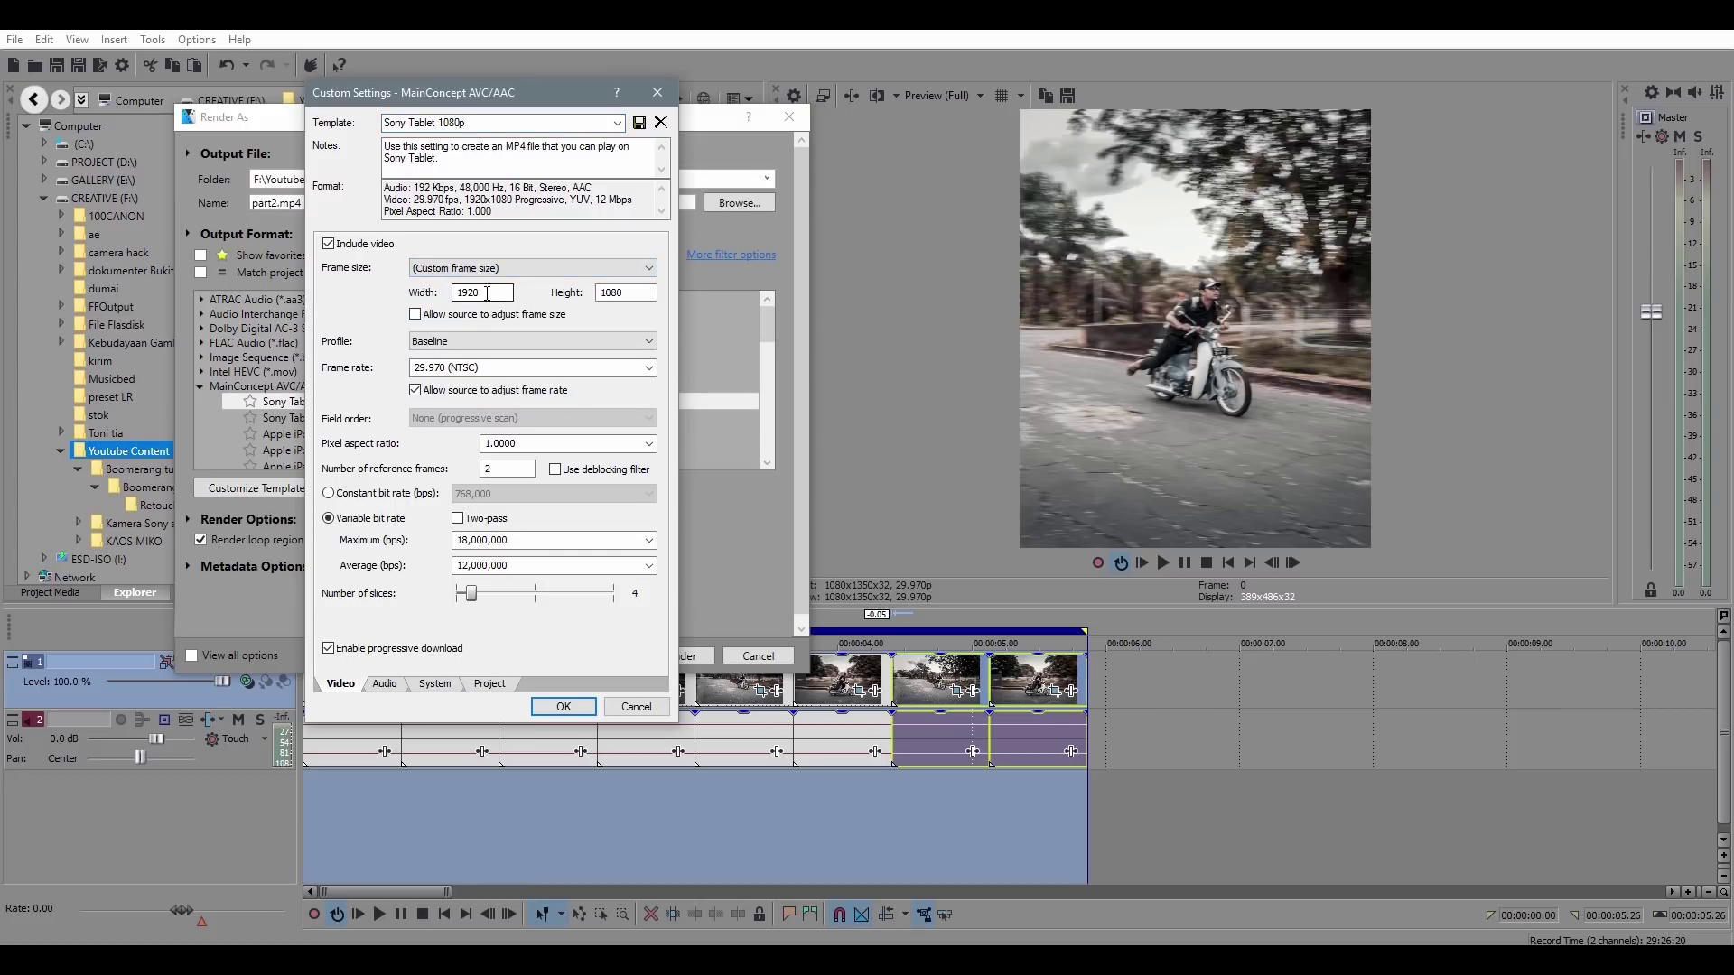
text(1080)
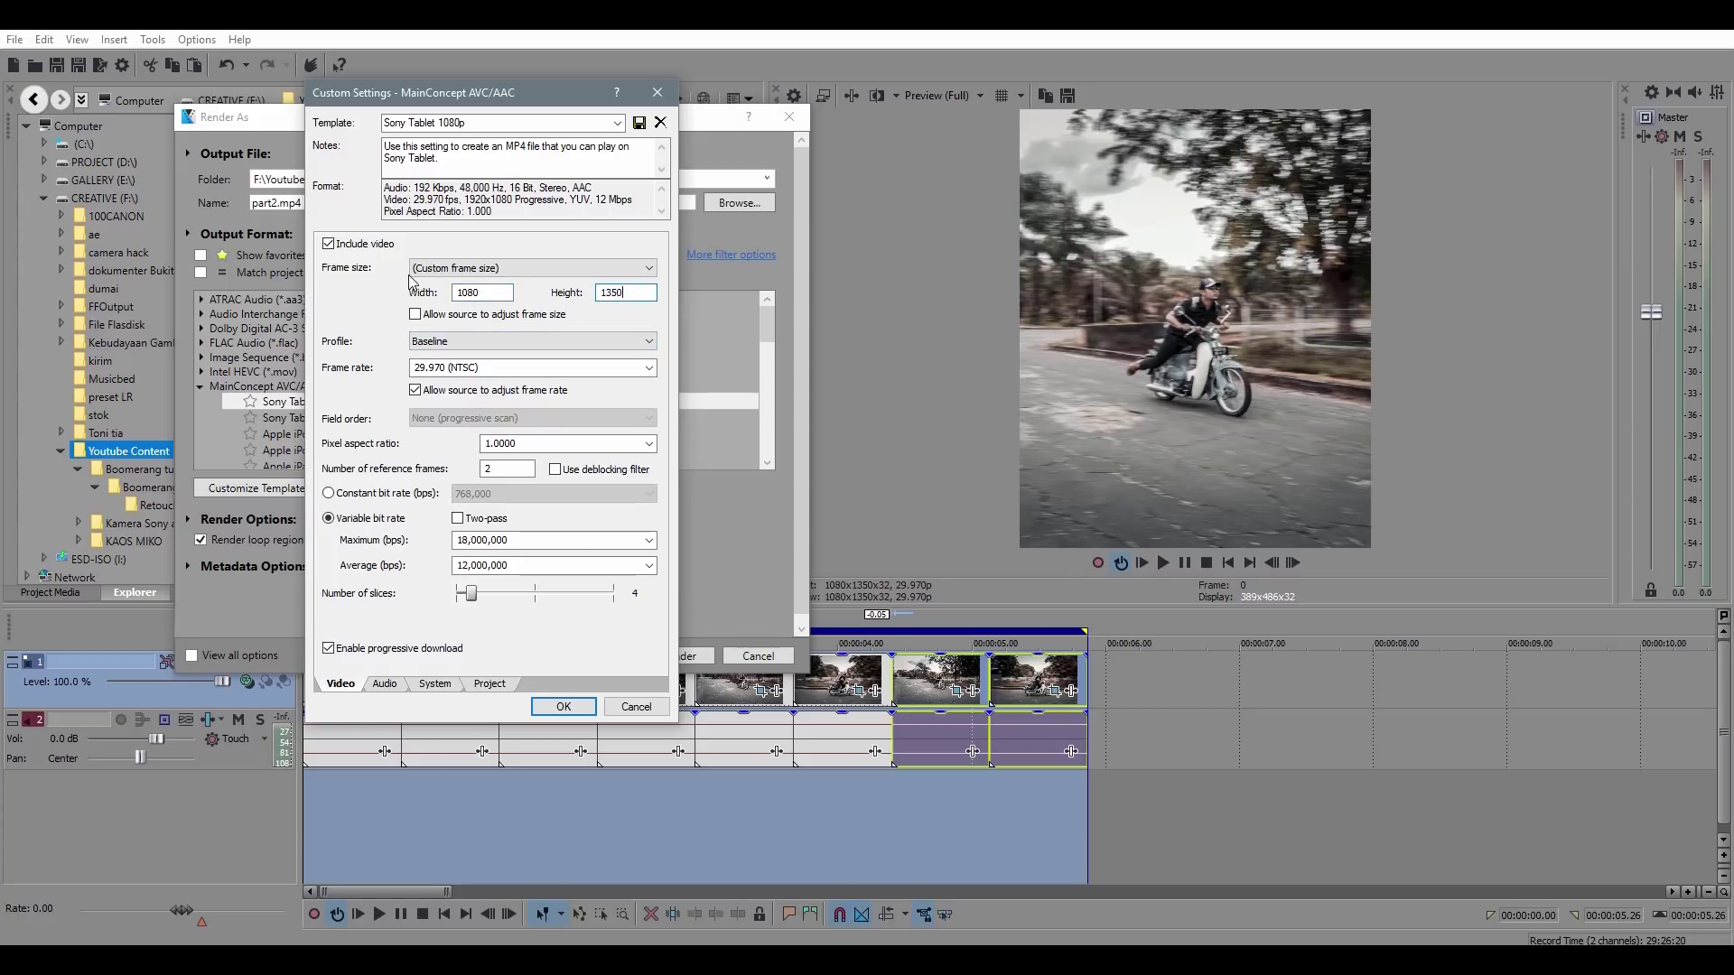
click(560, 707)
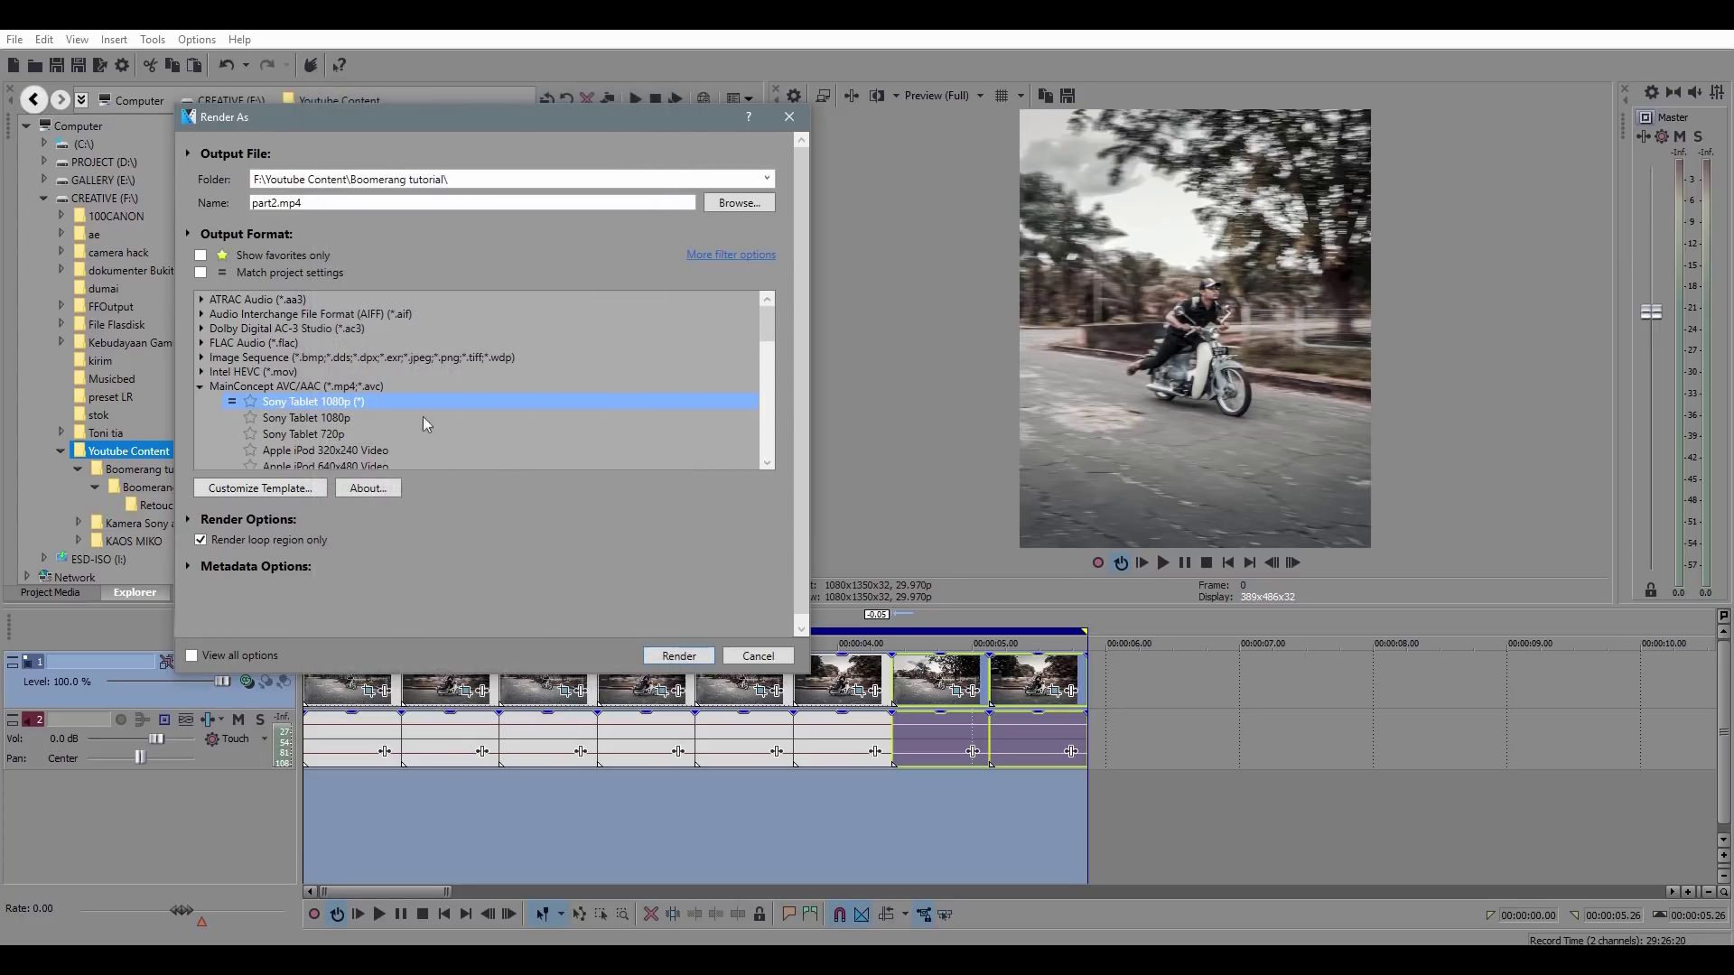
click(679, 657)
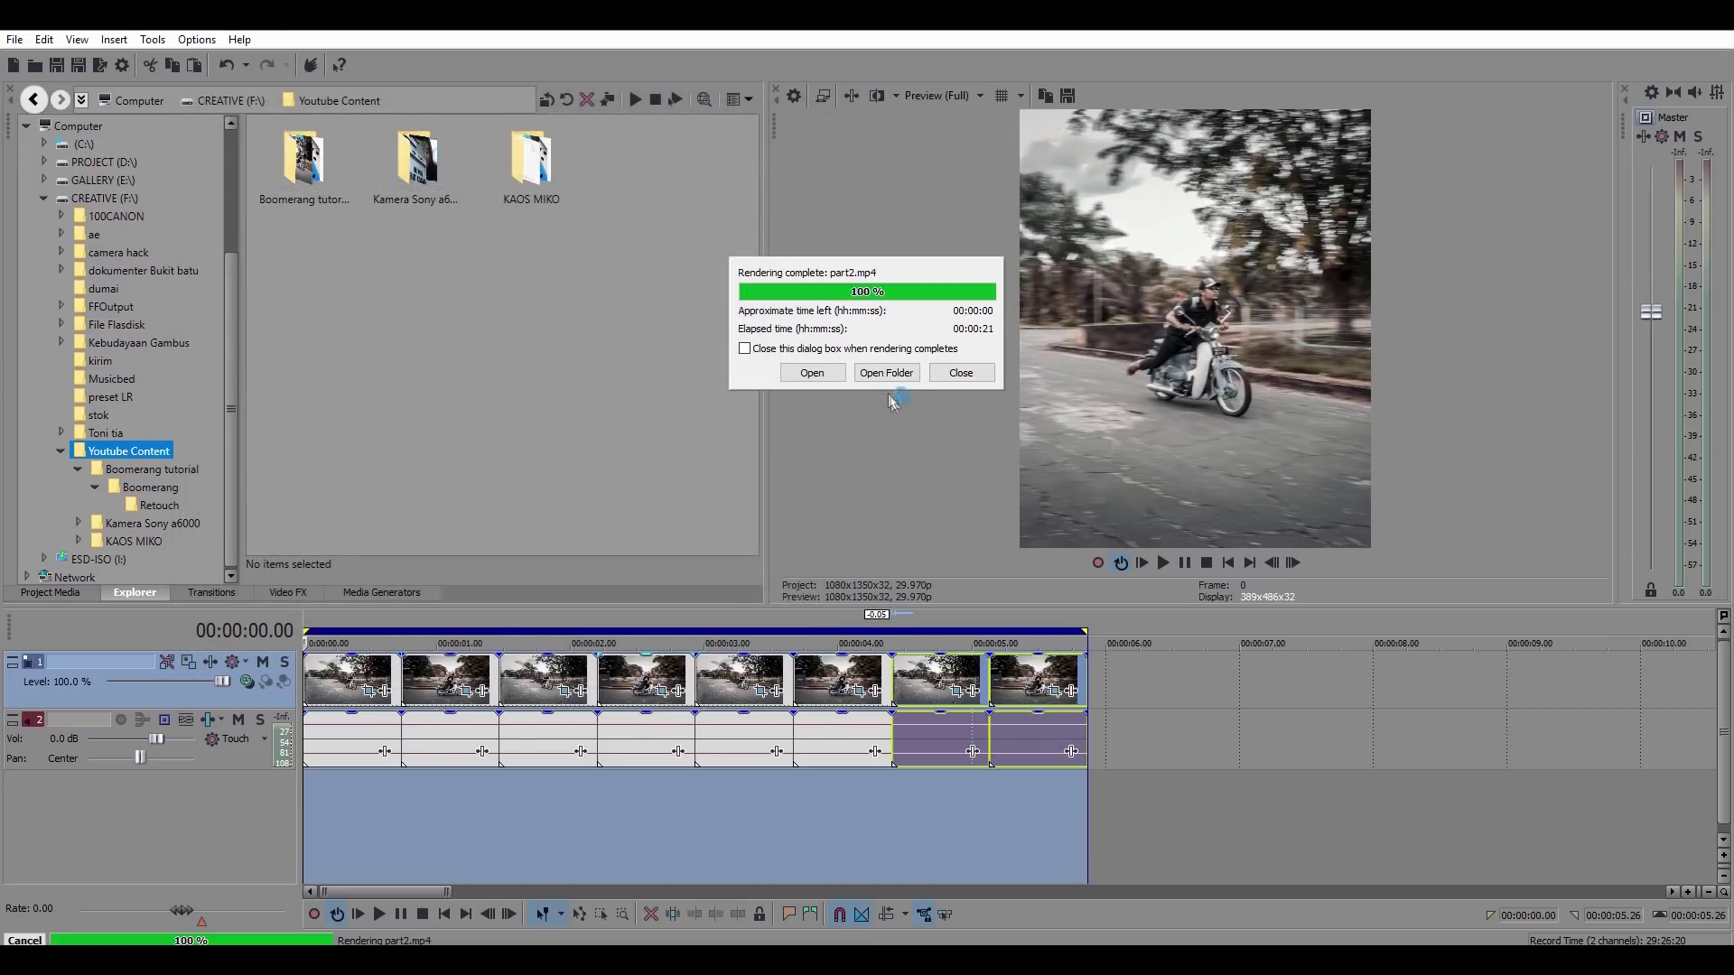
Open the output folder and play the rendered part2.mp4 to check the boomerang, closing the player and folder when finished.
click(887, 372)
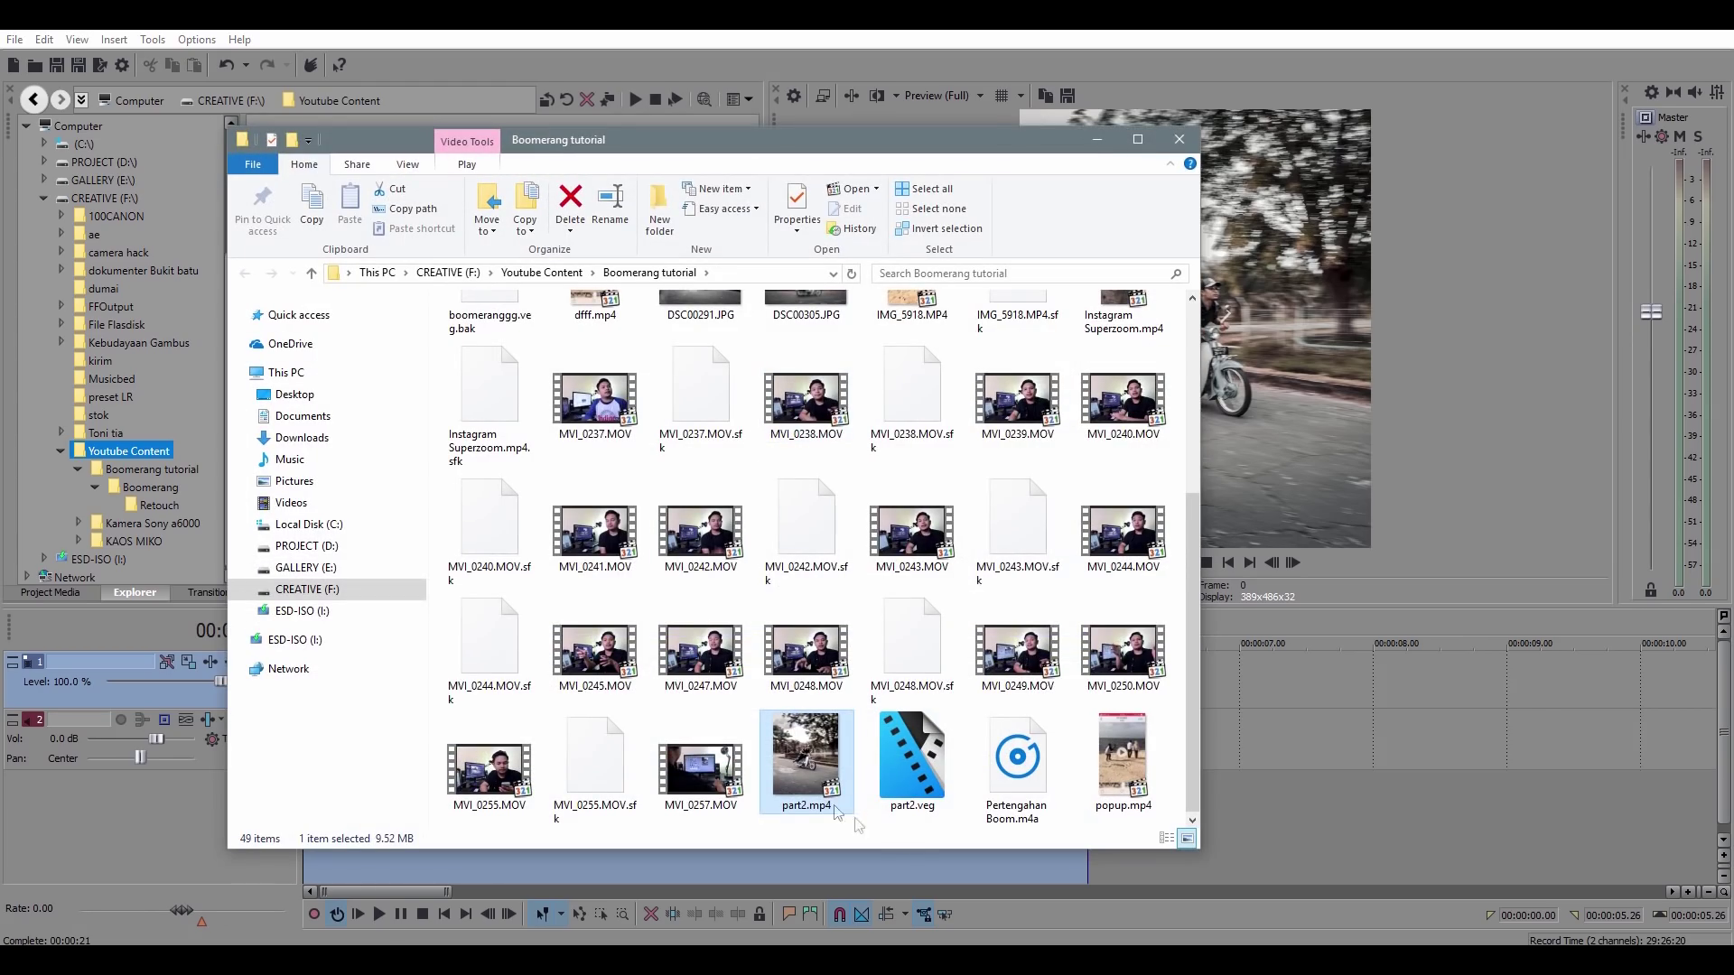
double_click(816, 752)
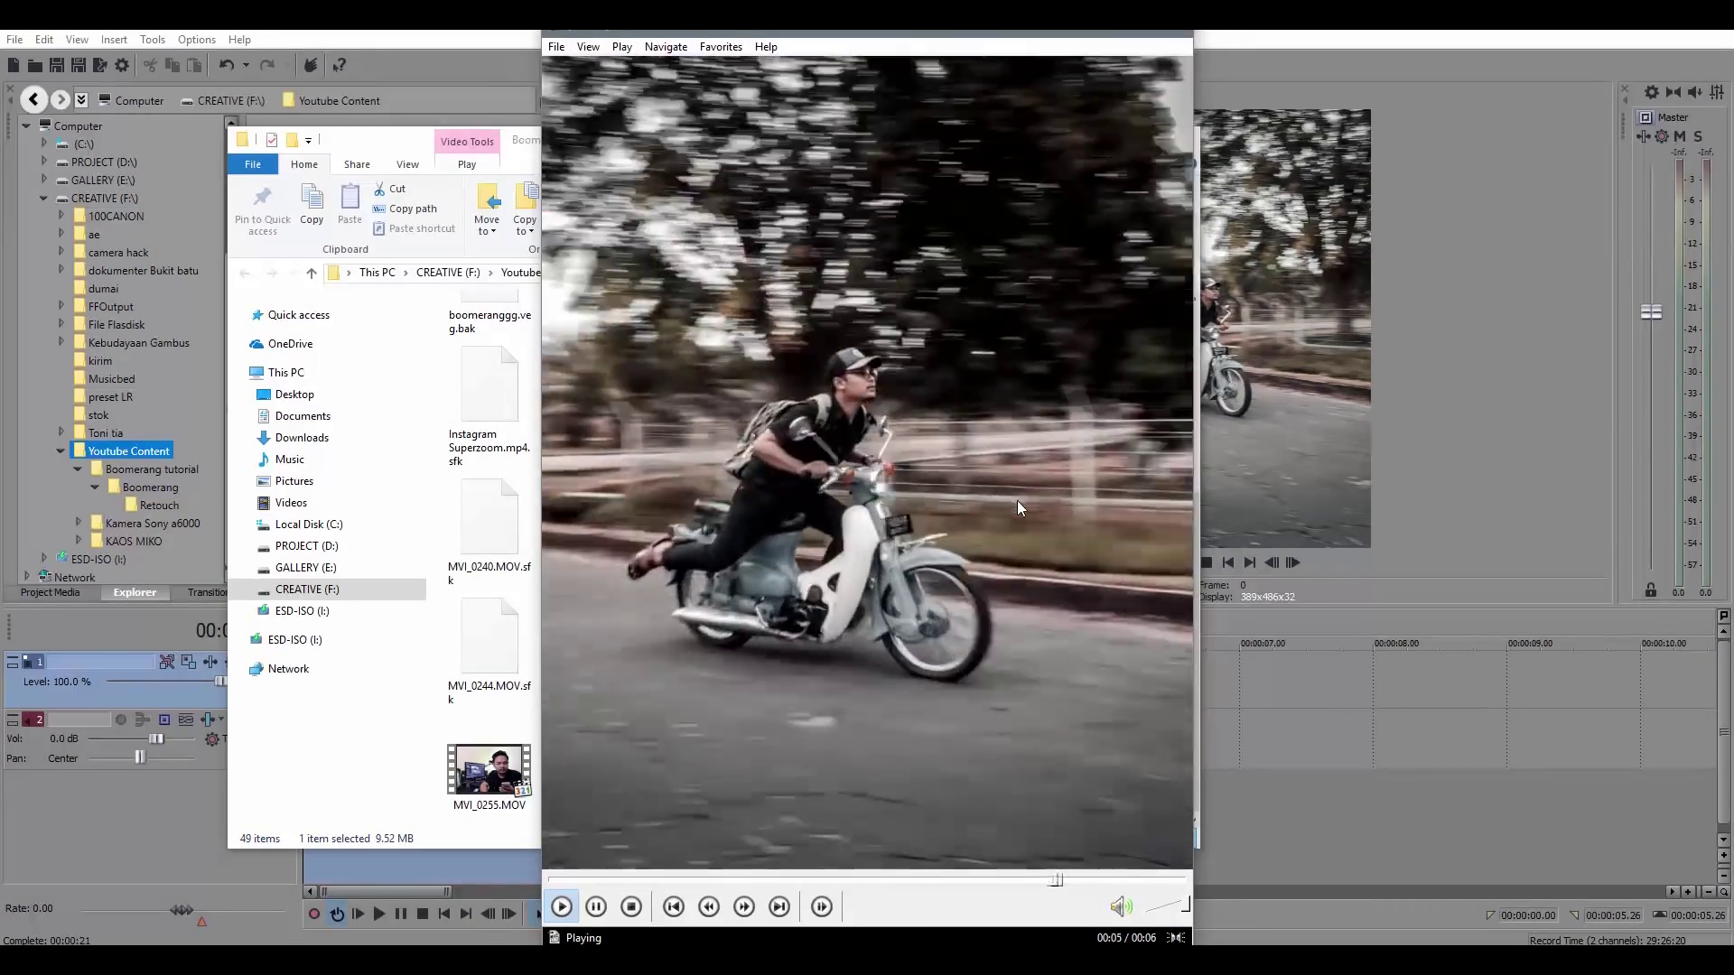
click(1186, 37)
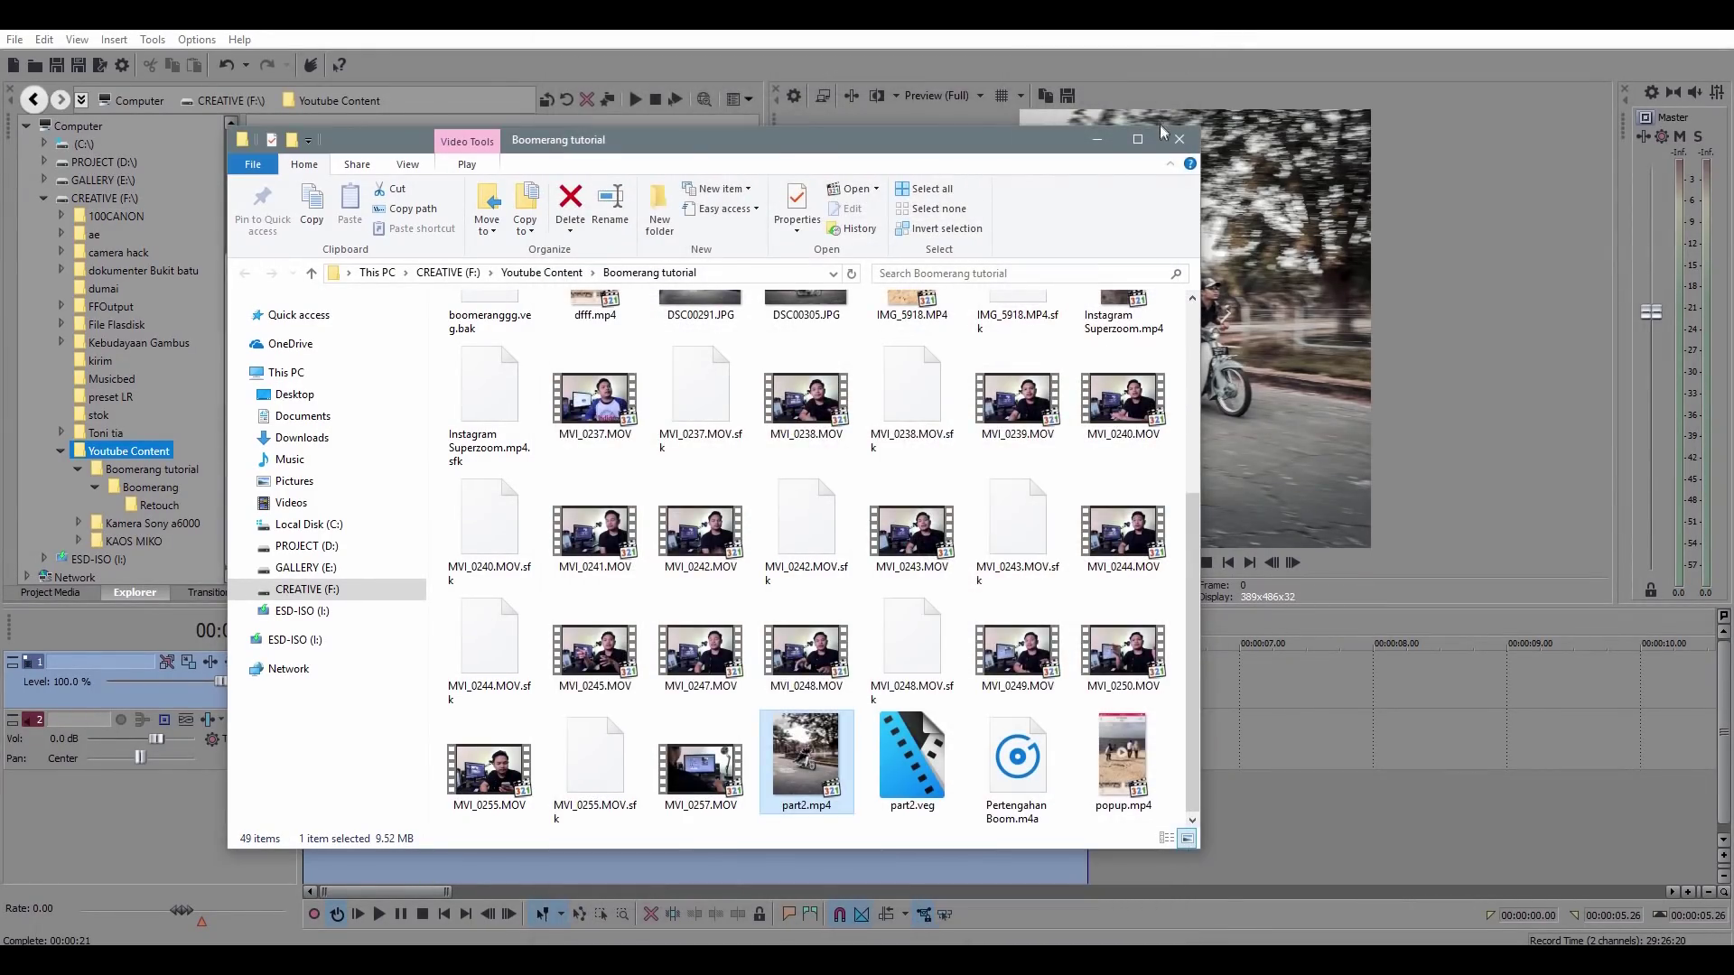
click(1175, 140)
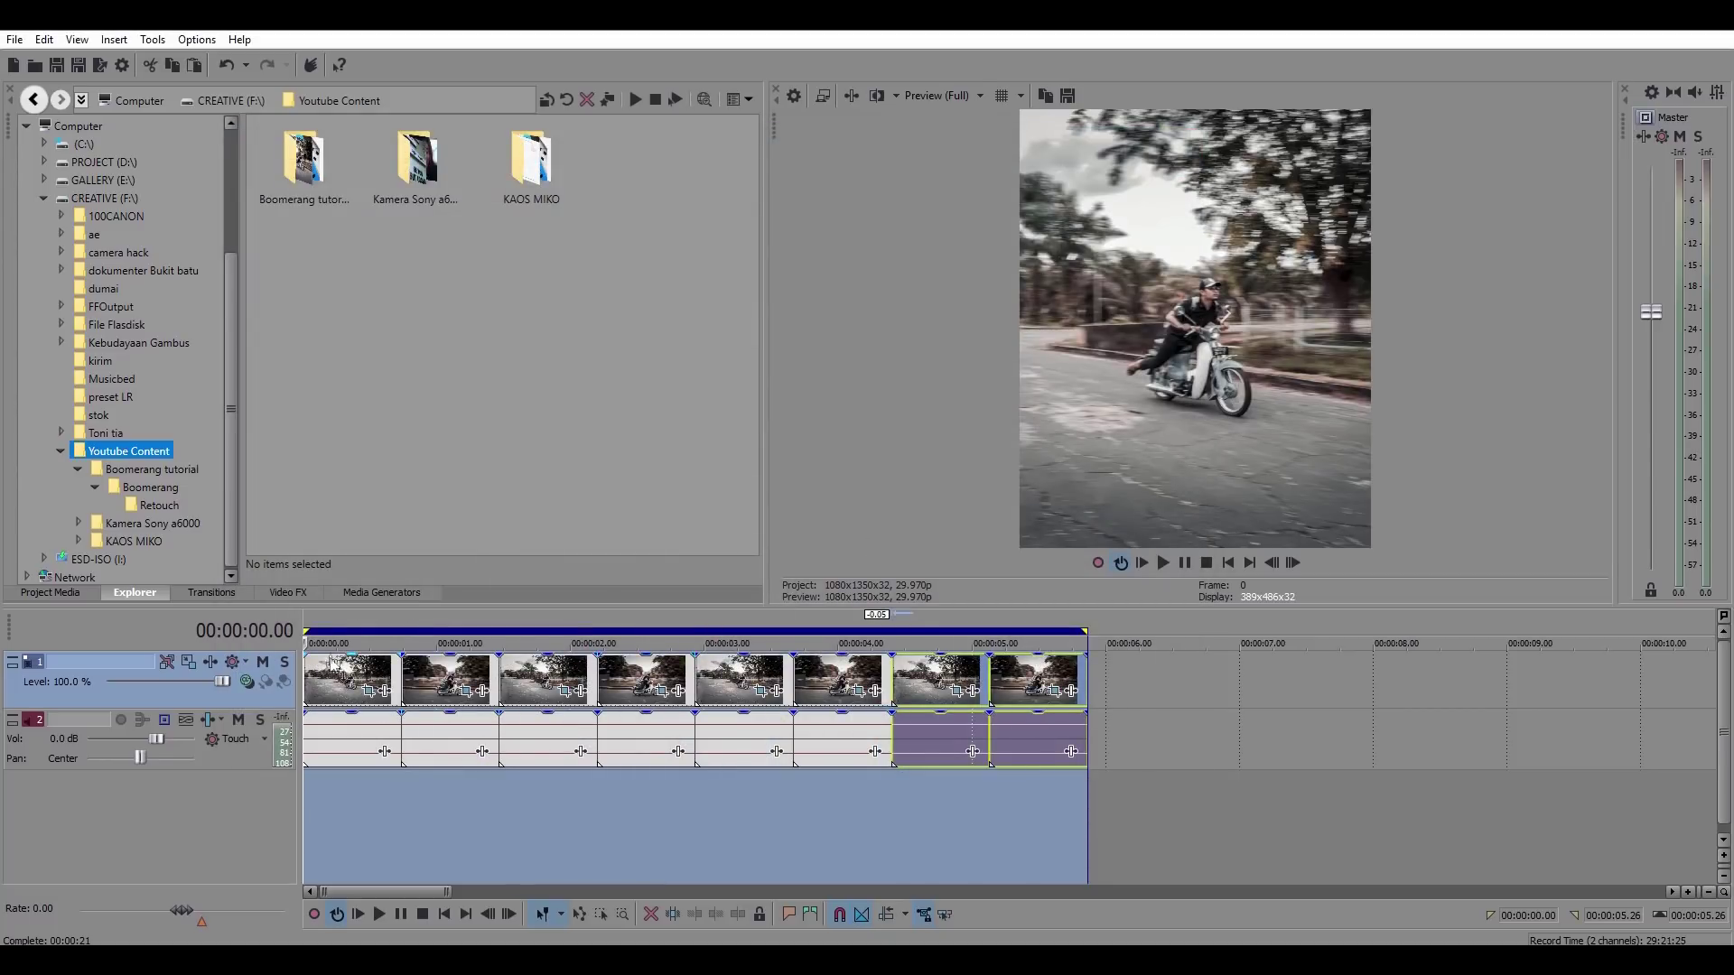